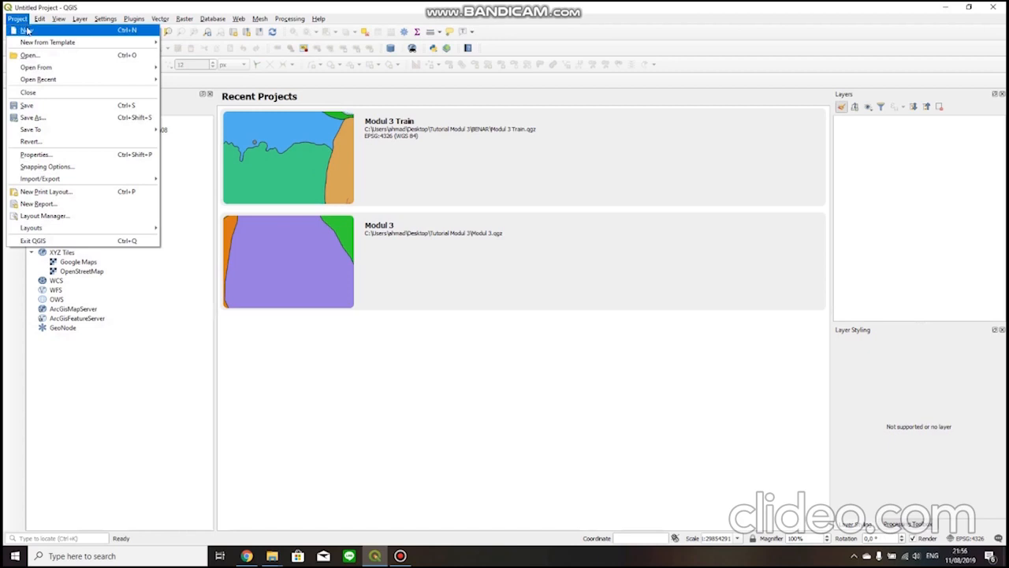
Create a new project and open its project properties.
{"action": "left_click", "coordinate": [27, 32]}
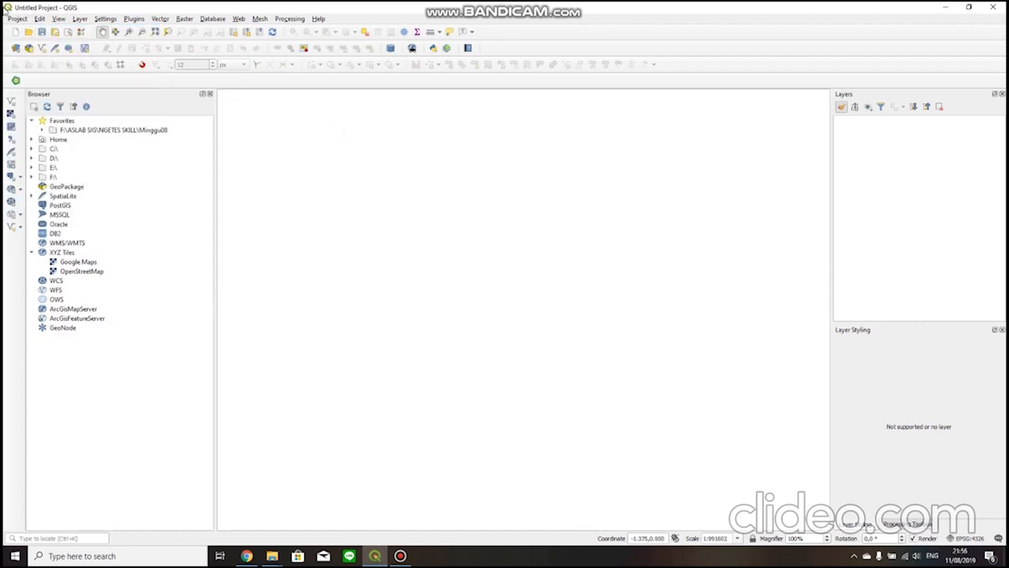
{"action": "left_click", "coordinate": [12, 19]}
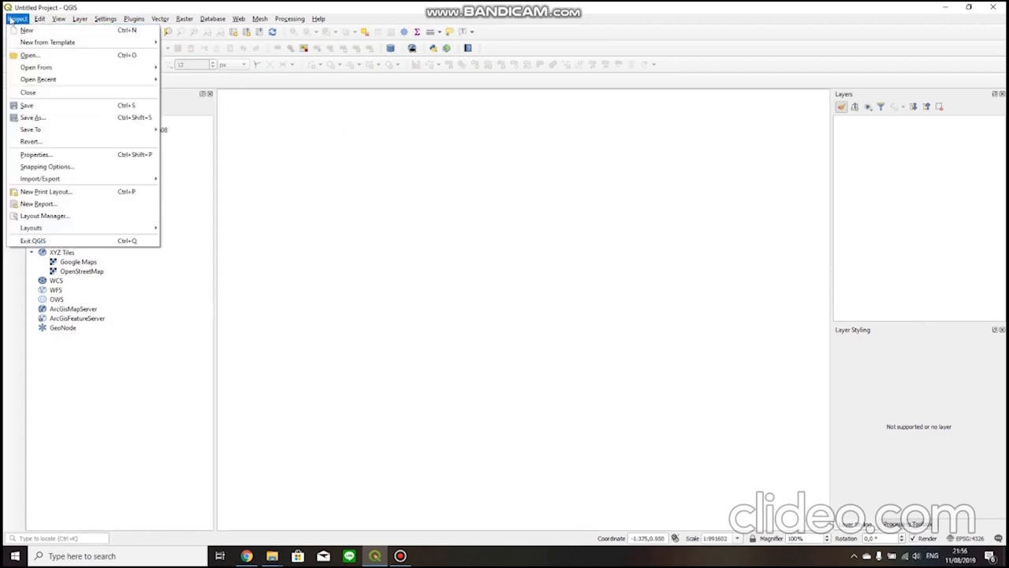
{"action": "left_click", "coordinate": [78, 155]}
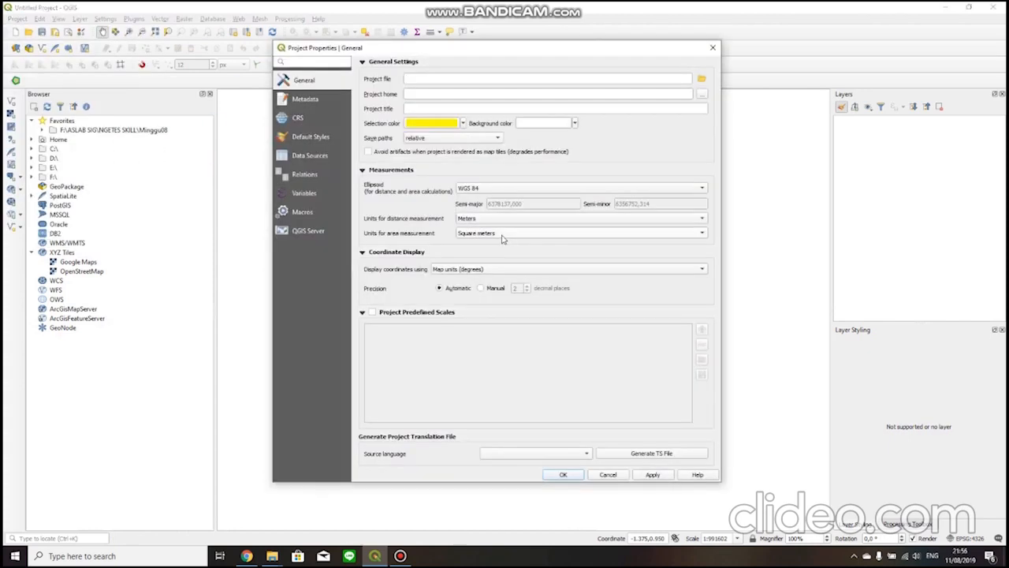
{"action": "left_click", "coordinate": [702, 79]}
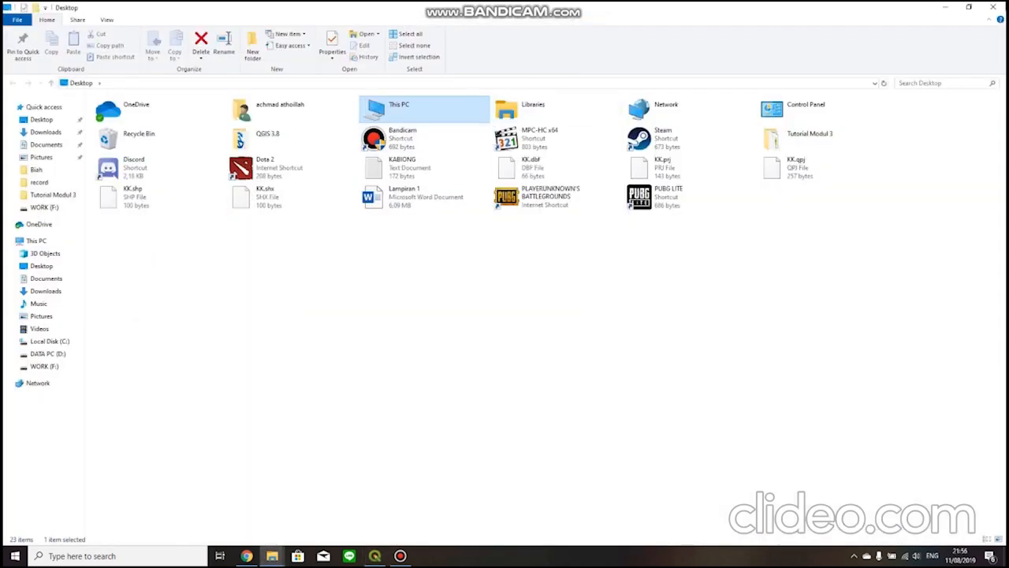
{"action": "left_click", "coordinate": [994, 7]}
Create a folder named MODUL 3 inside the desktop's Tutorial Modul 3 folder and set it as the project home.
{"action": "left_click", "coordinate": [702, 95]}
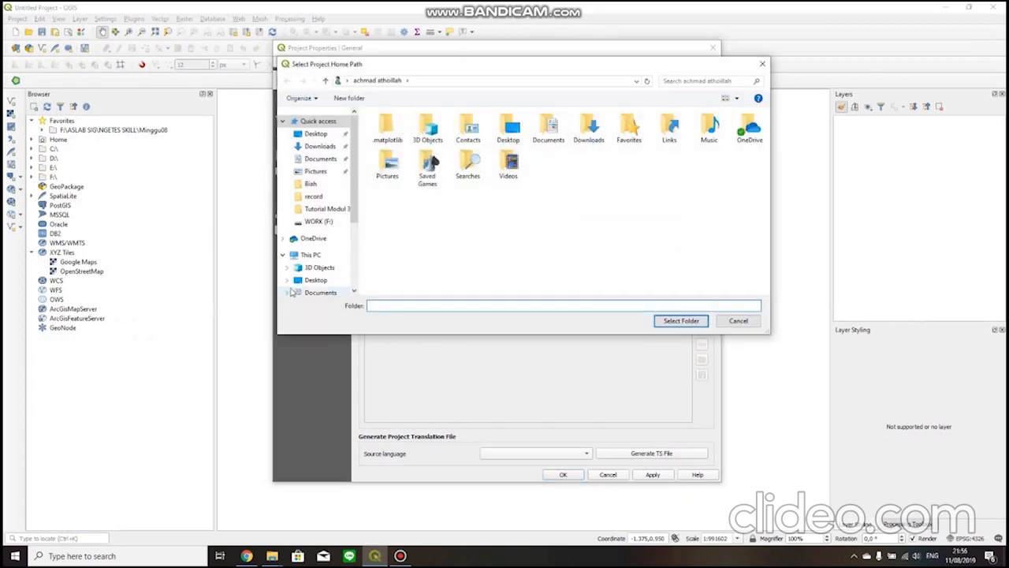
{"action": "left_click", "coordinate": [315, 280]}
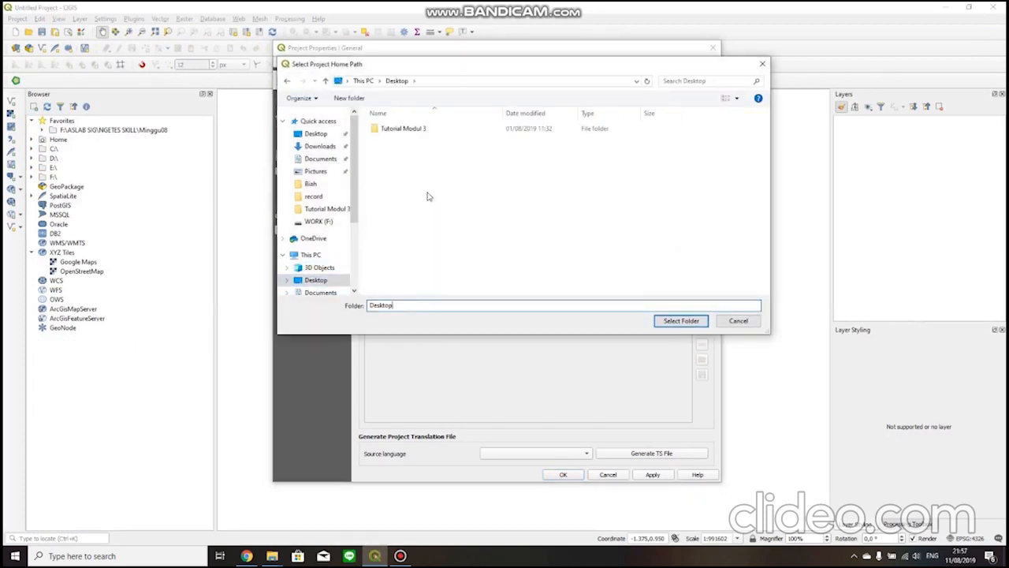
{"action": "double_click", "coordinate": [441, 133]}
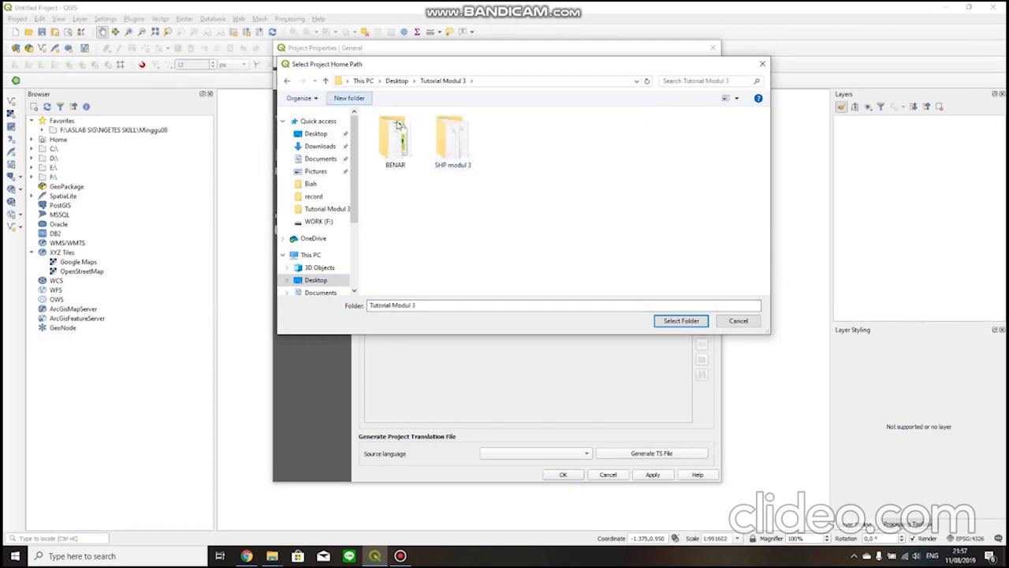
{"action": "left_click", "coordinate": [355, 100]}
{"action": "type", "text": "MODUL 3"}
{"action": "key", "text": "Return"}
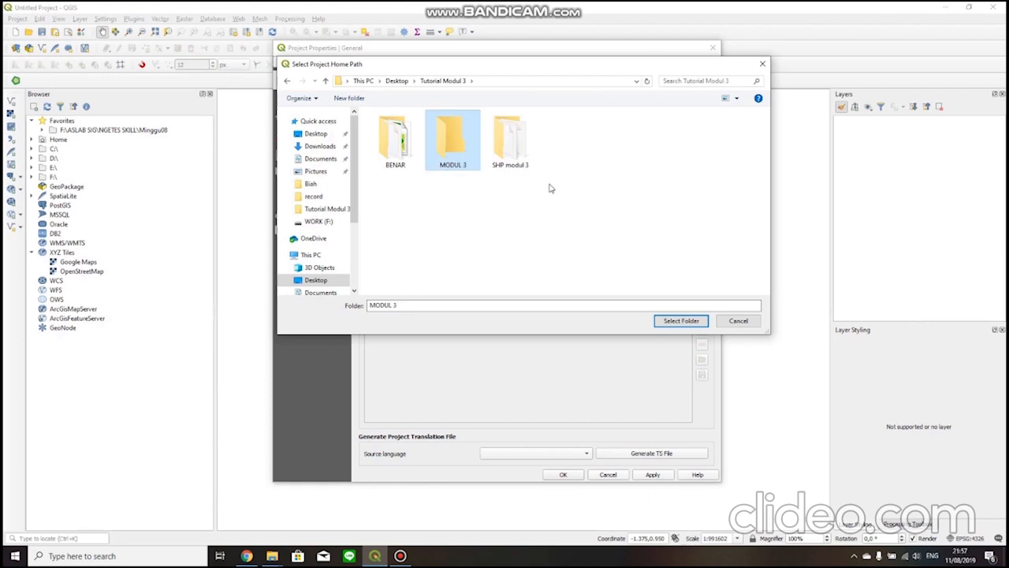
{"action": "left_click", "coordinate": [670, 322]}
Set the project title to Creating SHP and apply the project properties.
{"action": "left_click", "coordinate": [447, 111]}
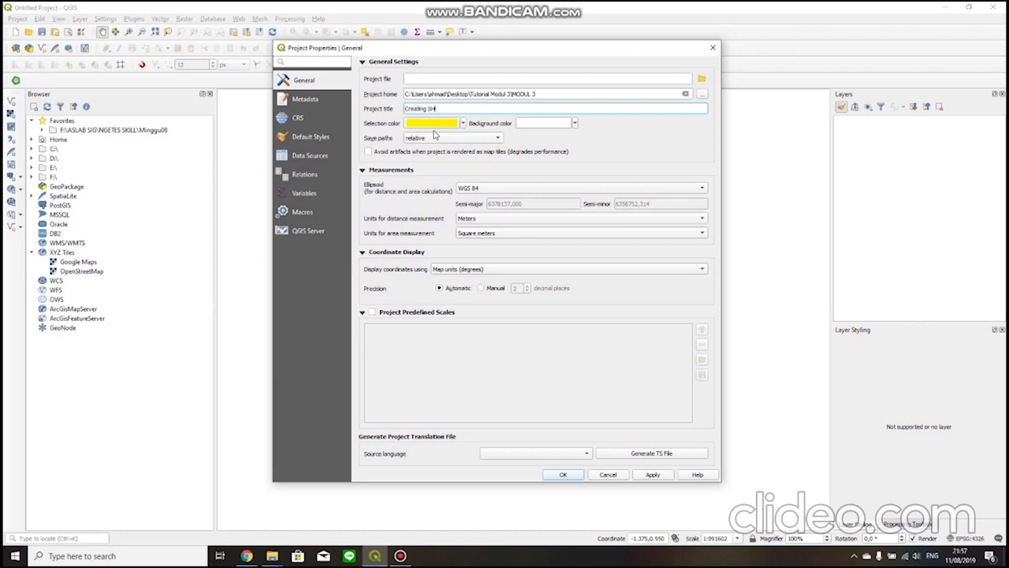
{"action": "left_click", "coordinate": [633, 133]}
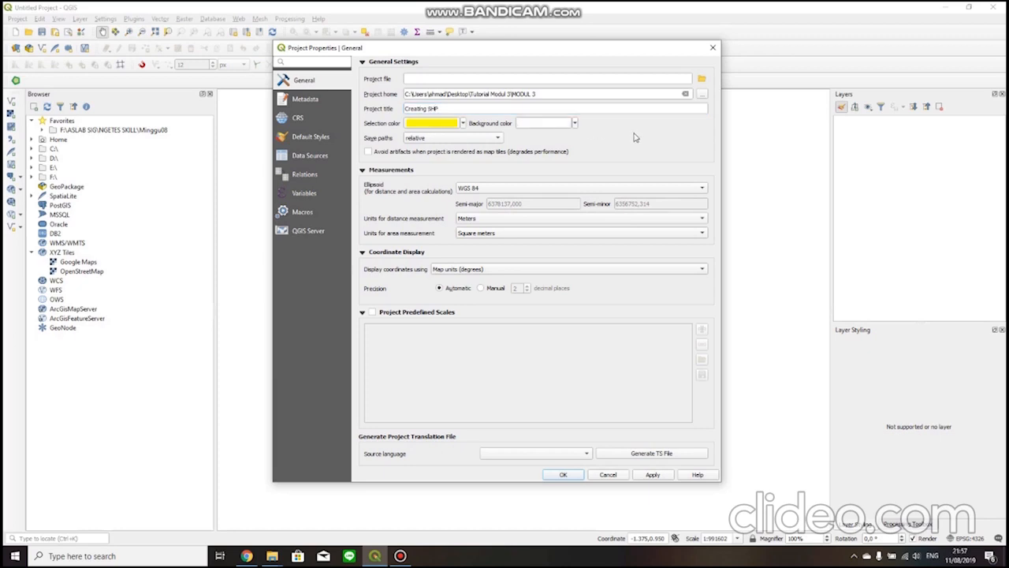
{"action": "left_click", "coordinate": [522, 221]}
{"action": "left_click", "coordinate": [428, 219]}
{"action": "left_click", "coordinate": [653, 476]}
{"action": "left_click", "coordinate": [562, 474]}
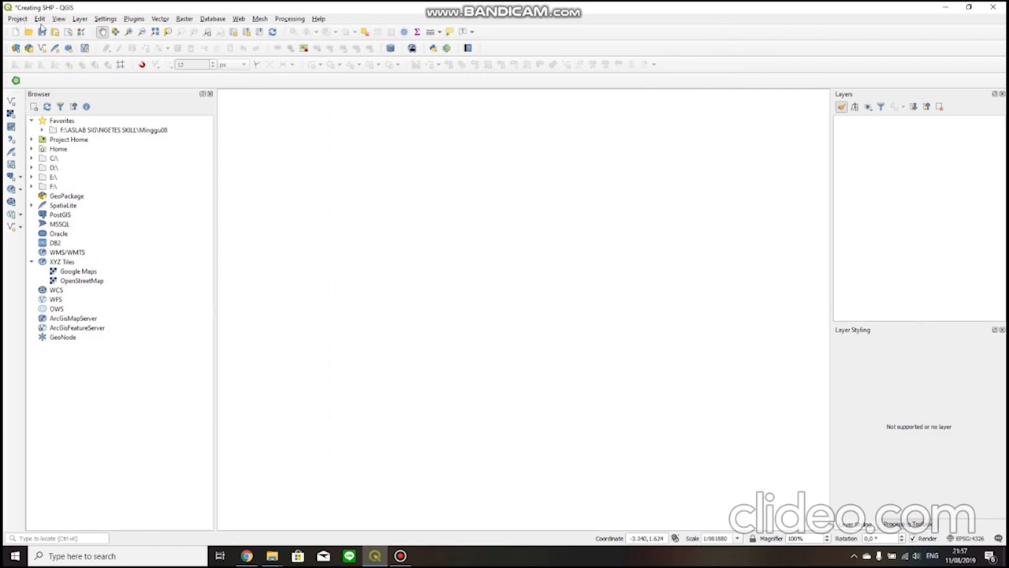
{"action": "left_click", "coordinate": [17, 18]}
{"action": "mouse_move", "coordinate": [58, 18]}
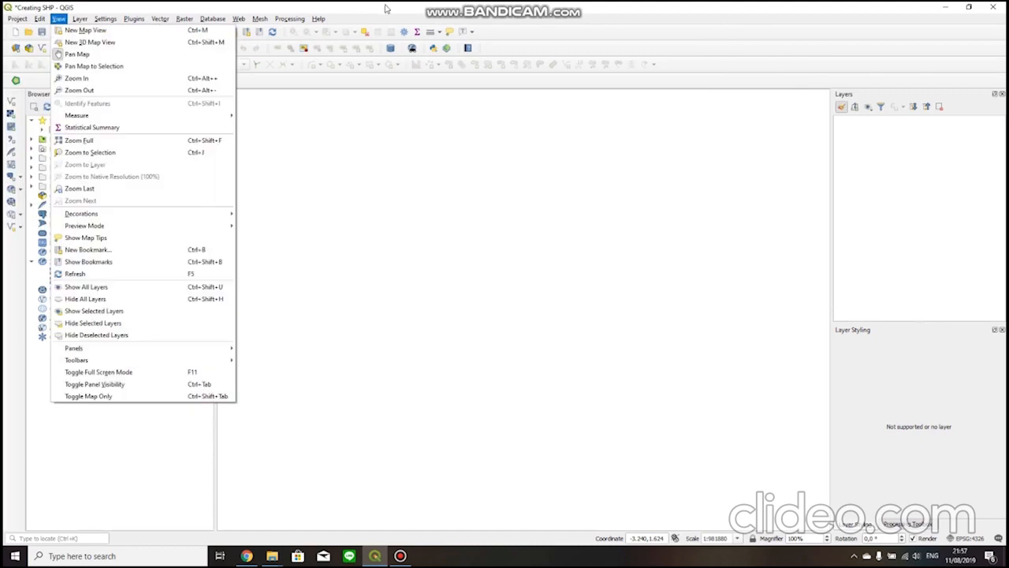
{"action": "left_click", "coordinate": [358, 7]}
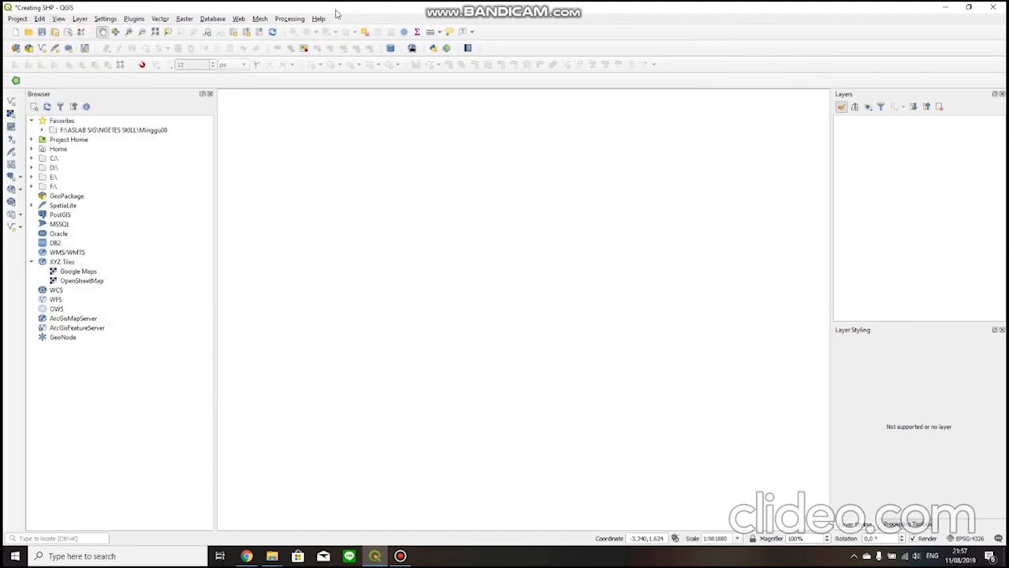
{"action": "left_click", "coordinate": [16, 18]}
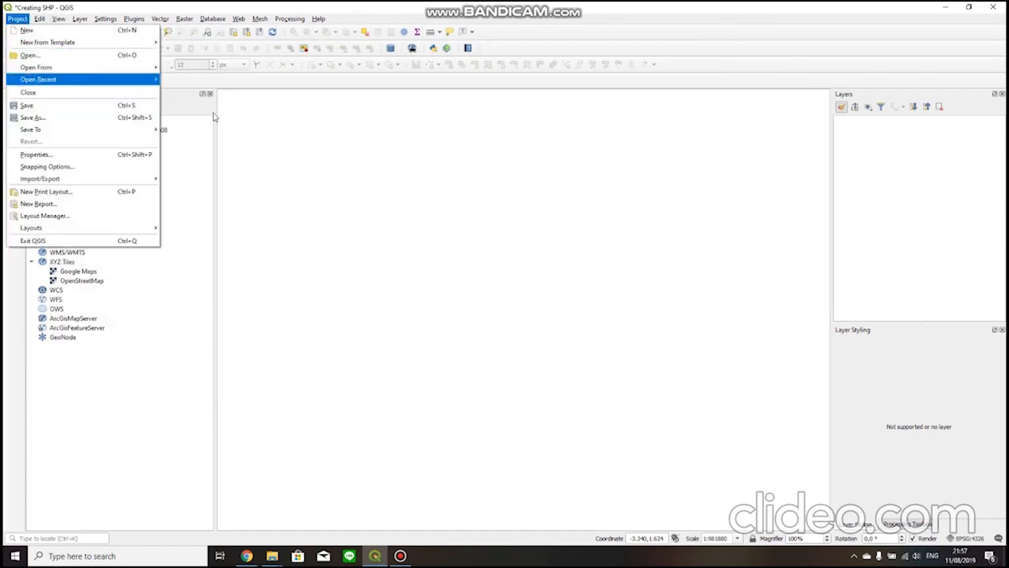
{"action": "left_click", "coordinate": [331, 272]}
{"action": "left_click", "coordinate": [43, 130]}
{"action": "left_click", "coordinate": [43, 130]}
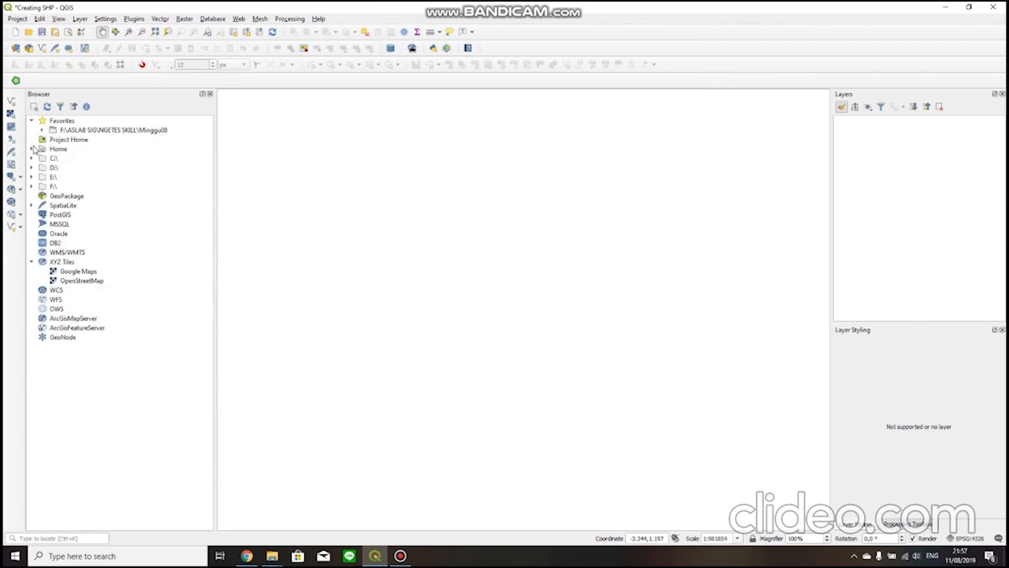
{"action": "left_click", "coordinate": [32, 149]}
{"action": "left_click", "coordinate": [32, 149]}
Add the Situbundo_Georefrenced TIF file from the desktop's Tutorial Modul 3\BENAR folder to the QGIS project.
{"action": "left_click", "coordinate": [945, 6]}
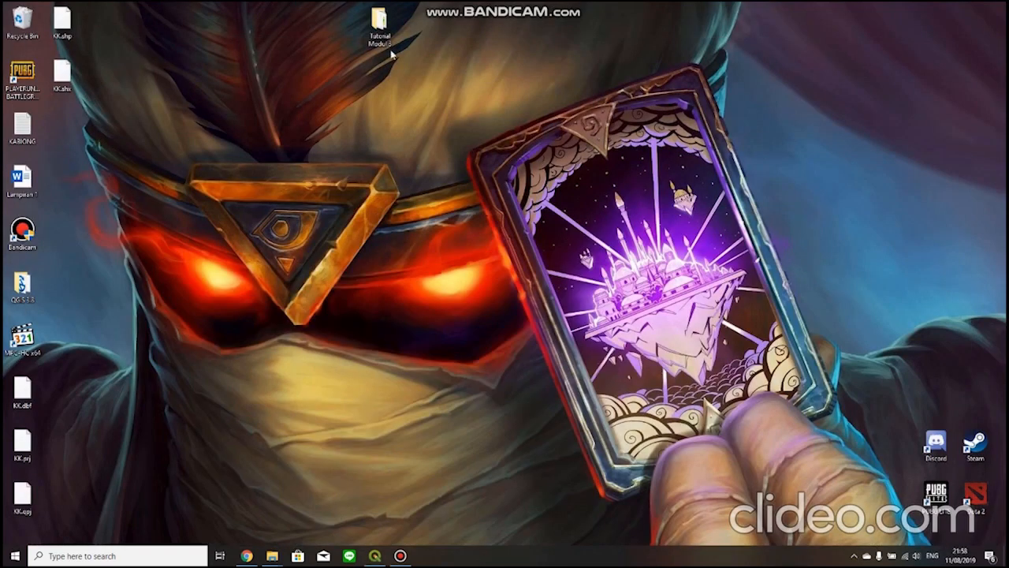
{"action": "double_click", "coordinate": [386, 48]}
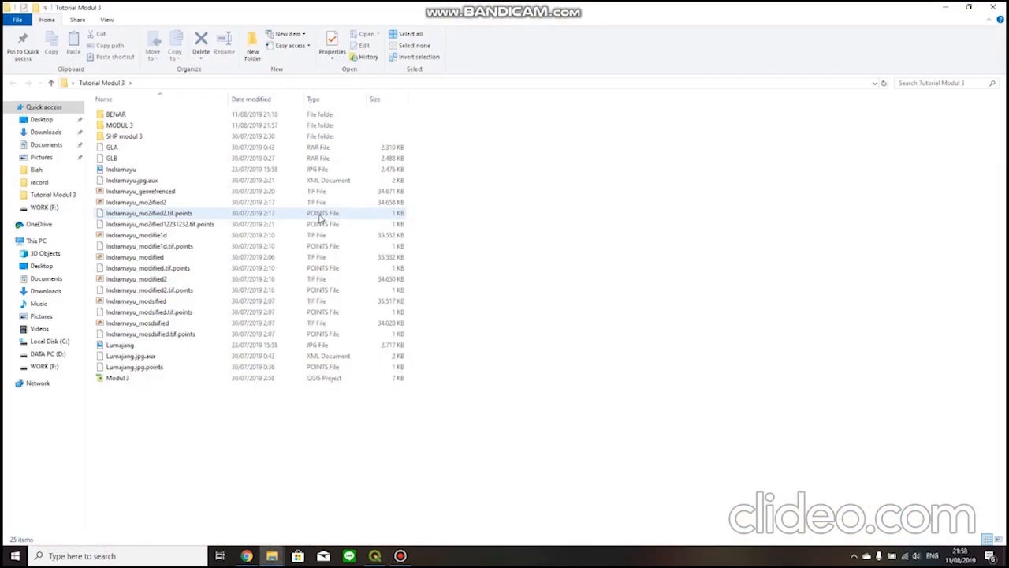
{"action": "double_click", "coordinate": [155, 118]}
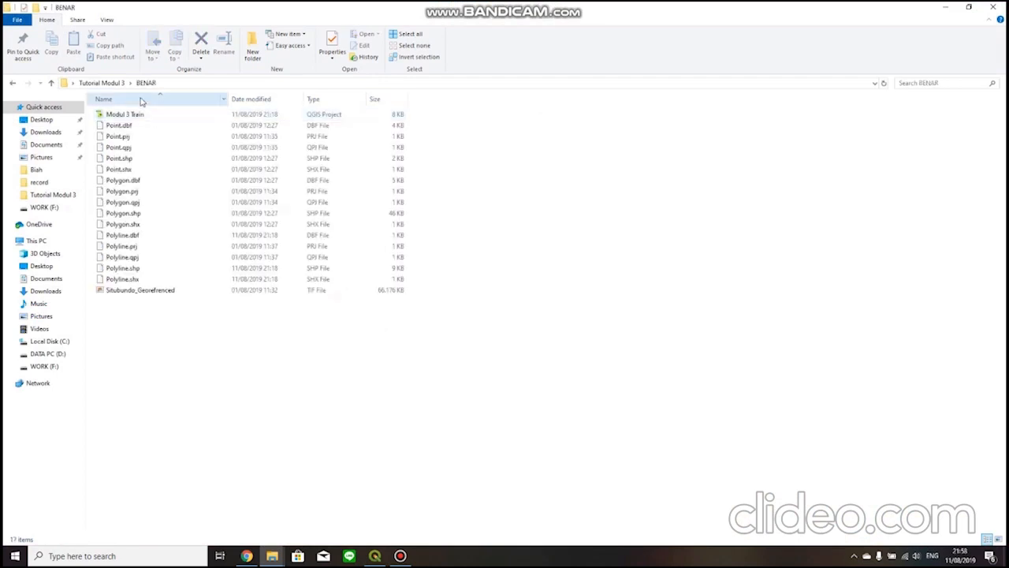
{"action": "left_click_drag", "start_coordinate": [195, 294], "coordinate": [389, 354]}
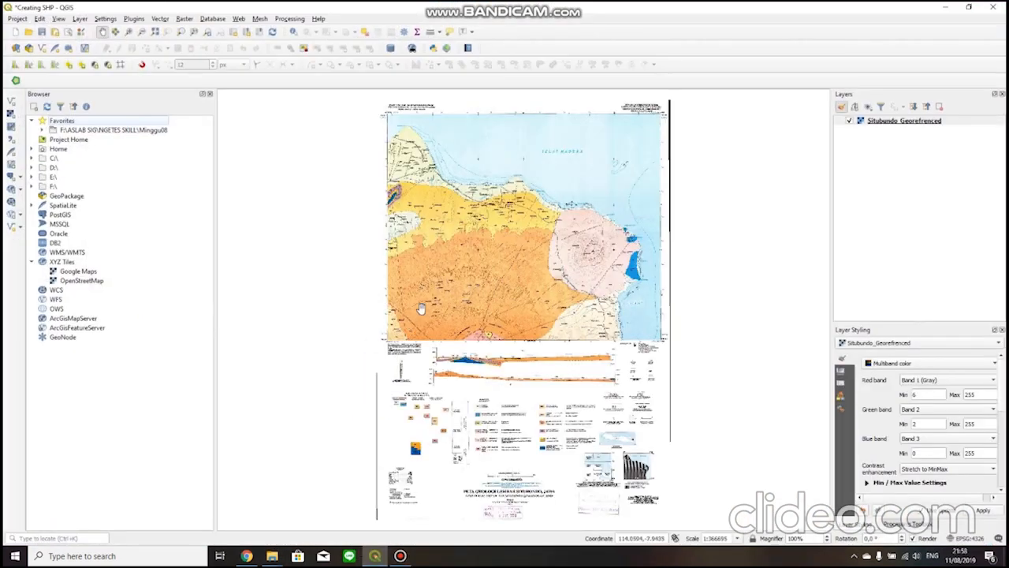
{"action": "scroll", "coordinate": [468, 298], "scroll_direction": "up", "scroll_amount": 1}
{"action": "left_click_drag", "start_coordinate": [459, 264], "coordinate": [427, 341]}
{"action": "scroll", "coordinate": [390, 374], "scroll_direction": "down", "scroll_amount": 1}
{"action": "scroll", "coordinate": [425, 352], "scroll_direction": "up", "scroll_amount": 1}
{"action": "scroll", "coordinate": [433, 317], "scroll_direction": "down", "scroll_amount": 1}
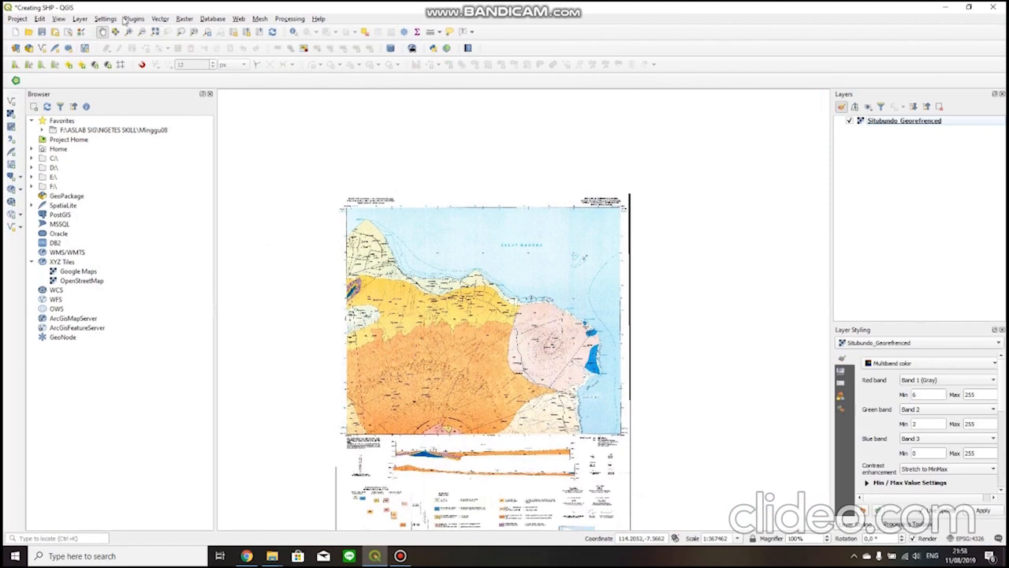
{"action": "left_click_drag", "start_coordinate": [353, 223], "coordinate": [362, 192]}
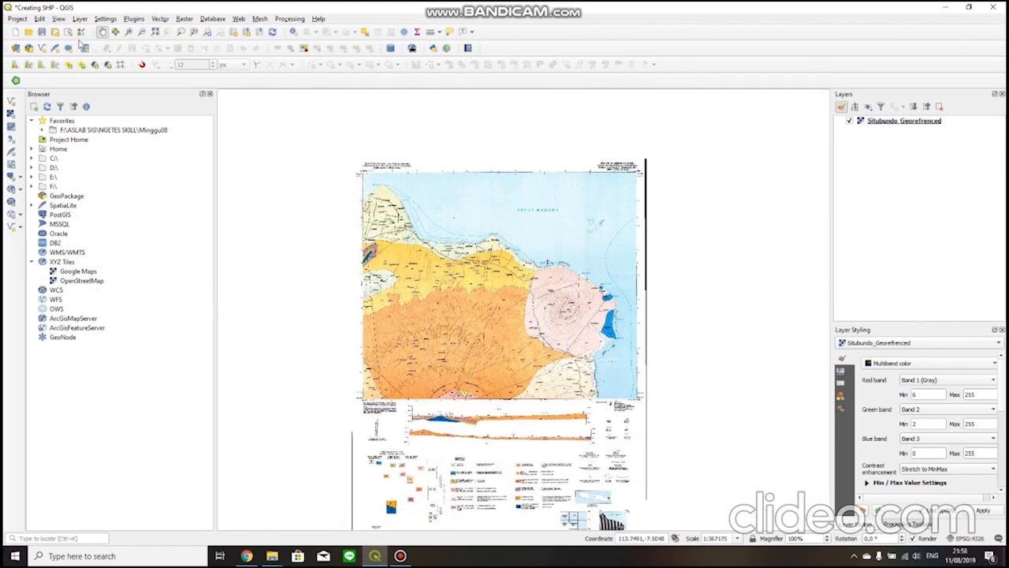
{"action": "left_click", "coordinate": [40, 18]}
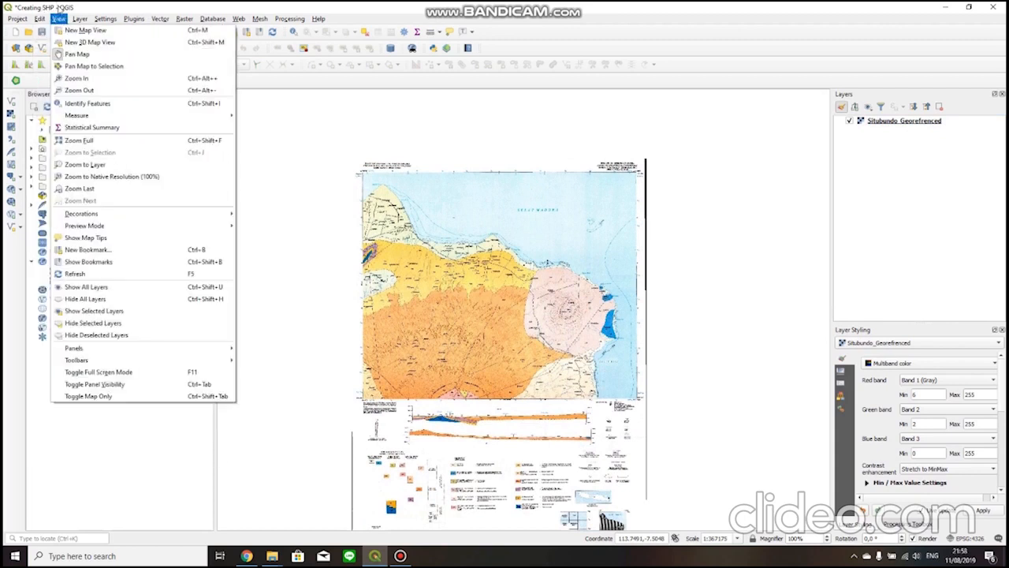
{"action": "left_click", "coordinate": [60, 9]}
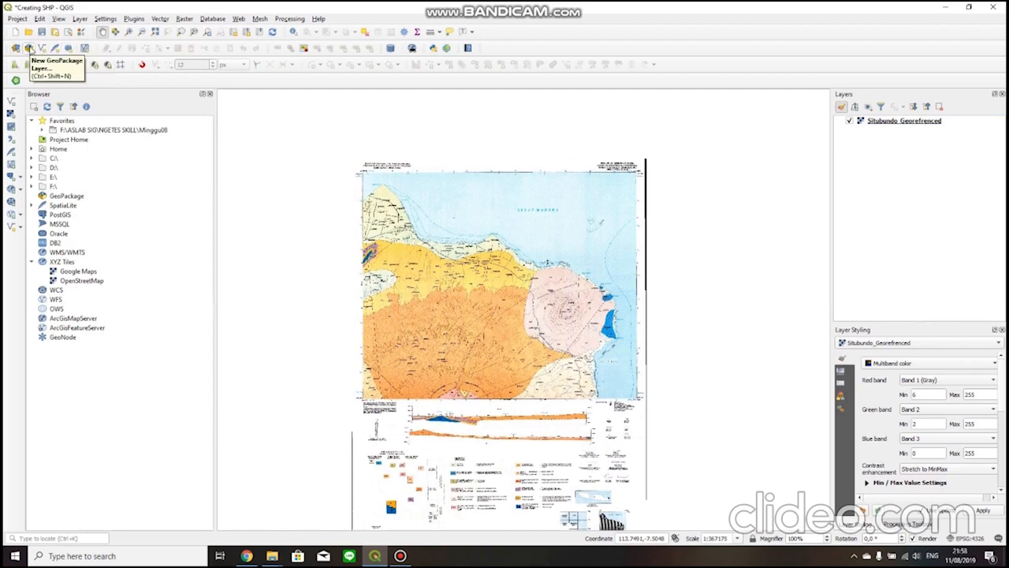
Start a new shapefile layer and set its file name to Polygon in the Tutorial Modul 3\MODUL 3 folder.
{"action": "left_click", "coordinate": [41, 48]}
{"action": "left_click", "coordinate": [701, 29]}
{"action": "left_click", "coordinate": [975, 35]}
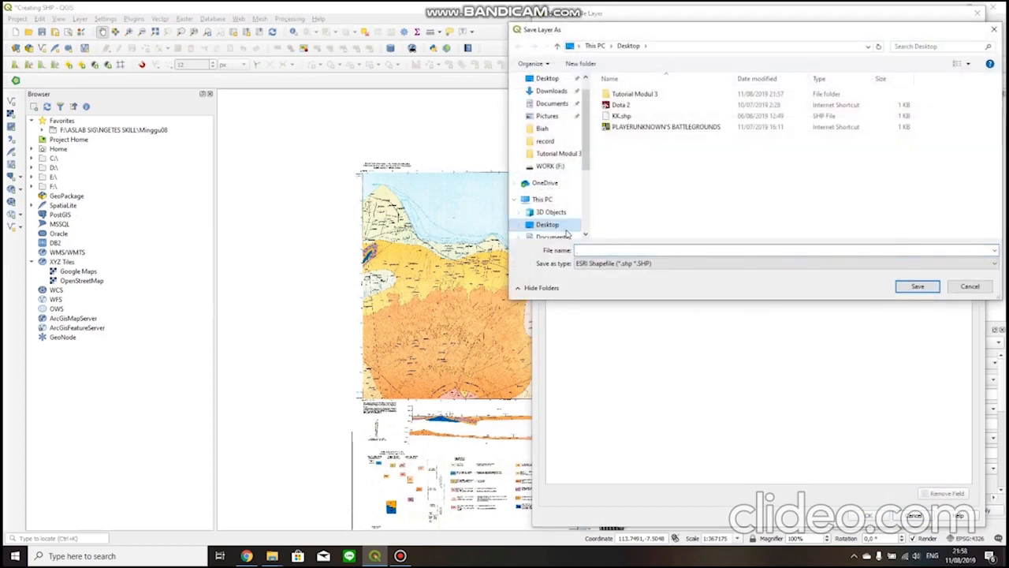
{"action": "double_click", "coordinate": [635, 94]}
{"action": "double_click", "coordinate": [691, 138]}
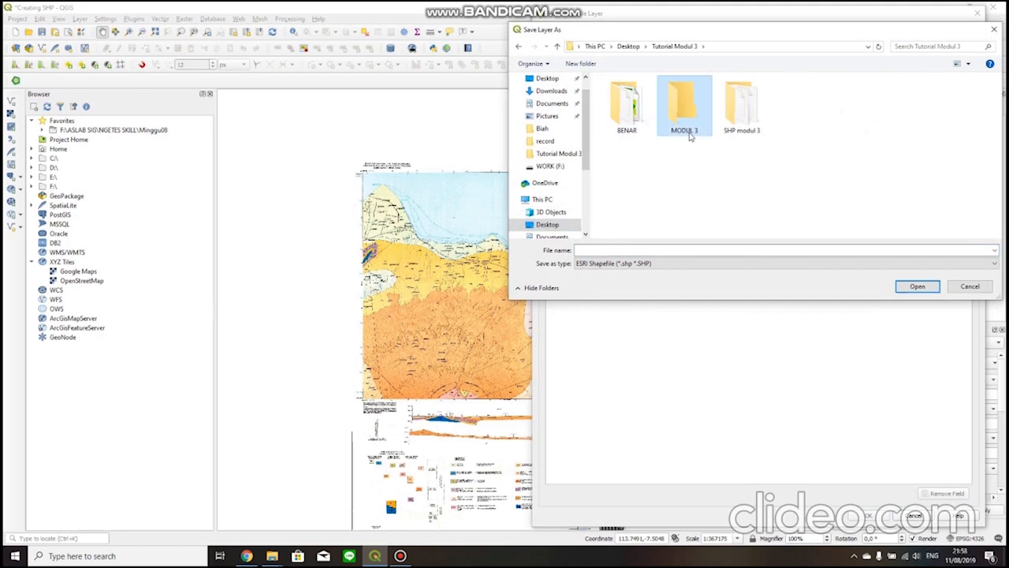
{"action": "left_click", "coordinate": [675, 247]}
{"action": "type", "text": "Polygon"}
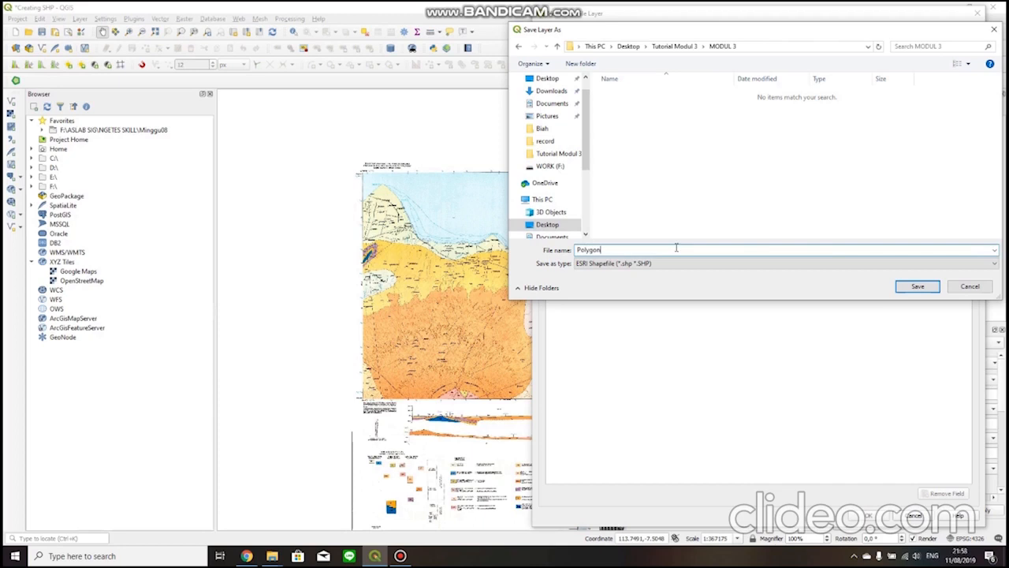
{"action": "left_click", "coordinate": [923, 290]}
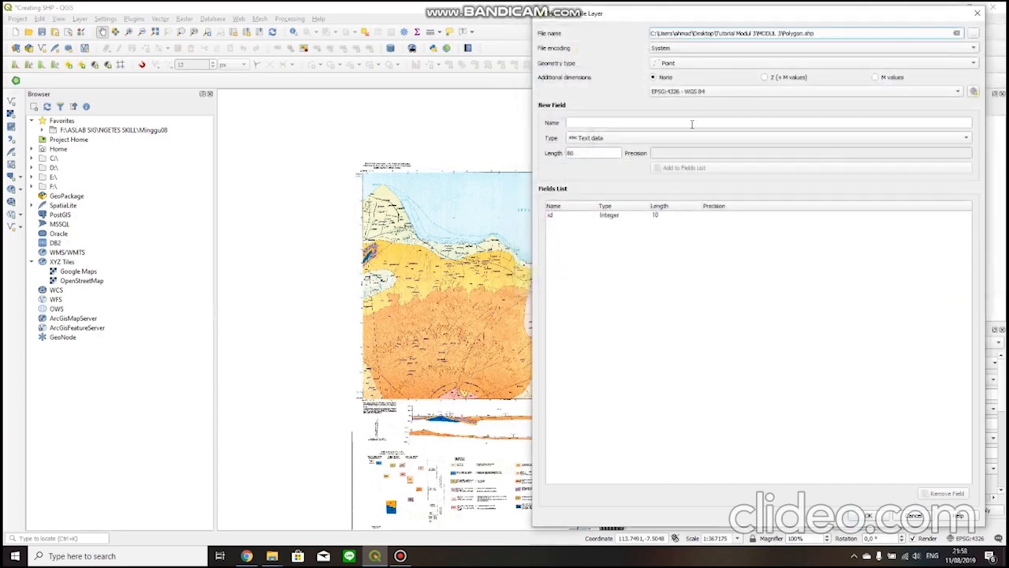
Set the new shapefile layer's geometry type to Polygon.
{"action": "left_click", "coordinate": [682, 65]}
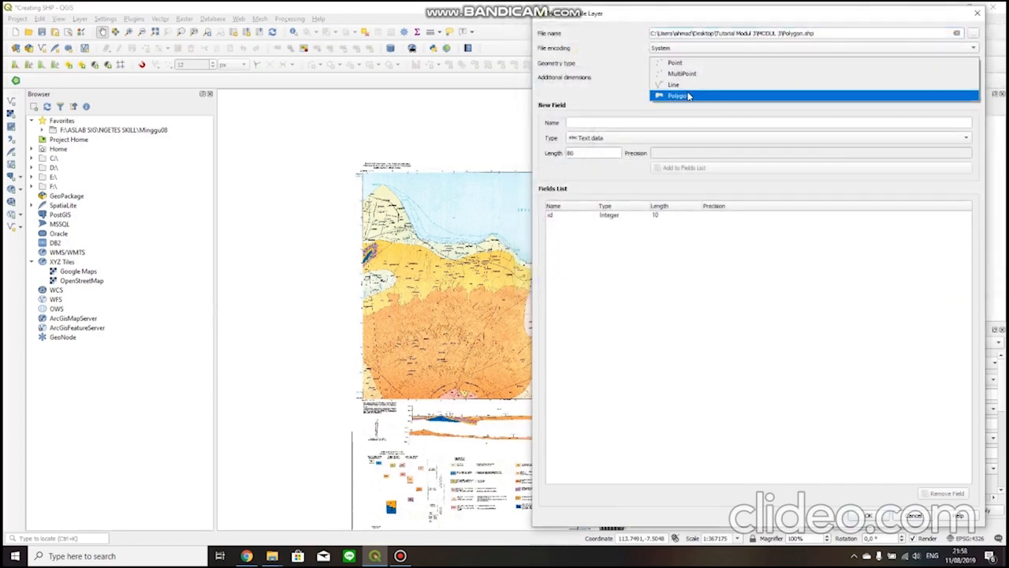
{"action": "left_click", "coordinate": [688, 95]}
{"action": "left_click_drag", "start_coordinate": [599, 18], "coordinate": [479, 22]}
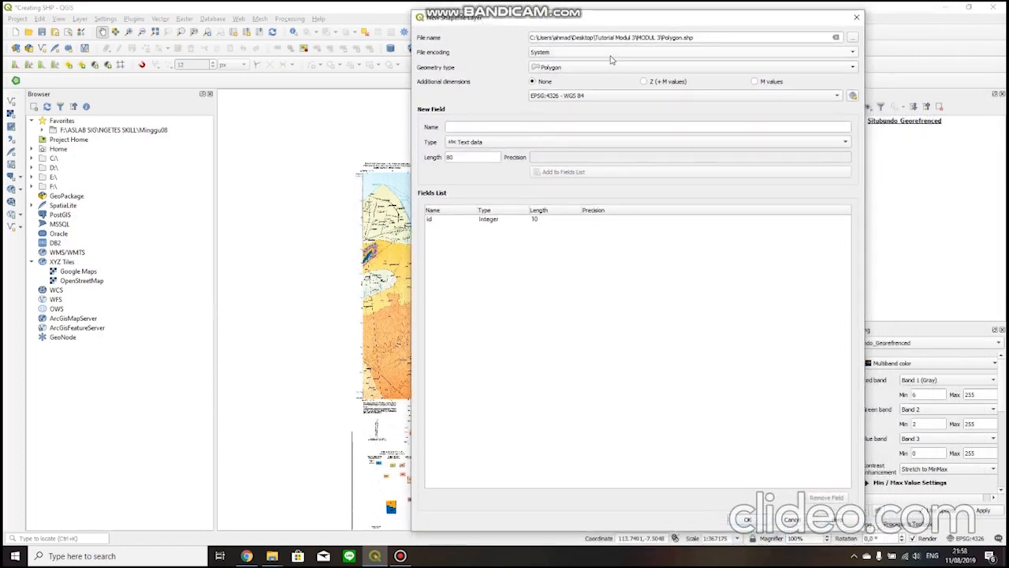
{"action": "left_click", "coordinate": [700, 37]}
{"action": "left_click", "coordinate": [585, 68]}
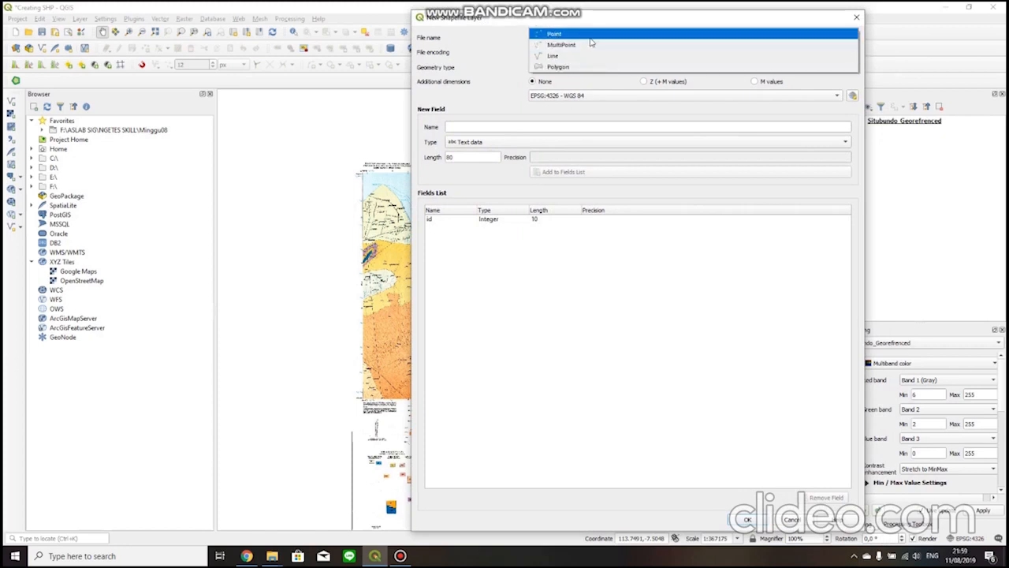
{"action": "left_click", "coordinate": [463, 75]}
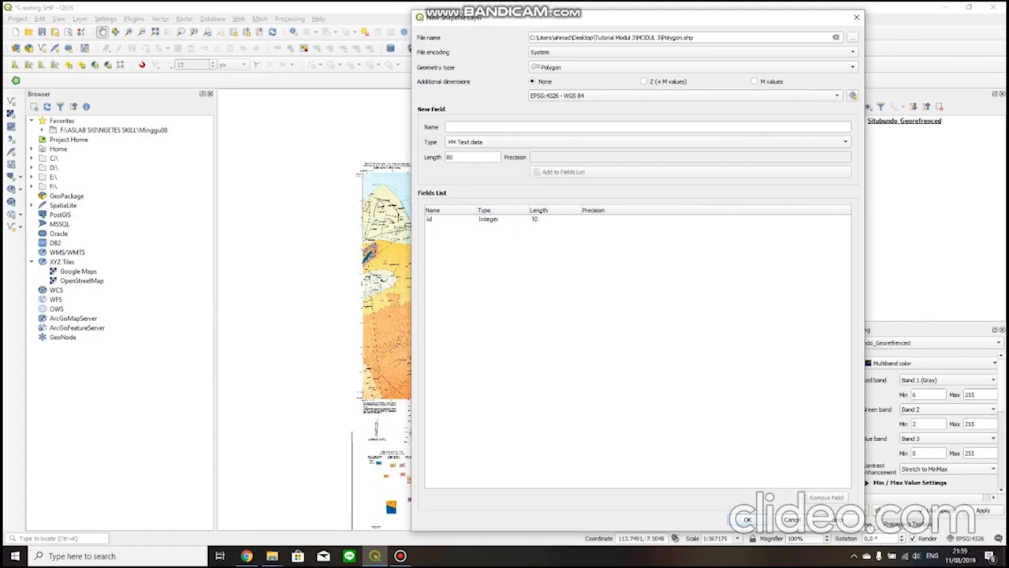
Add a text field named Litologi with length 80 to the new layer's fields.
{"action": "left_click", "coordinate": [476, 131]}
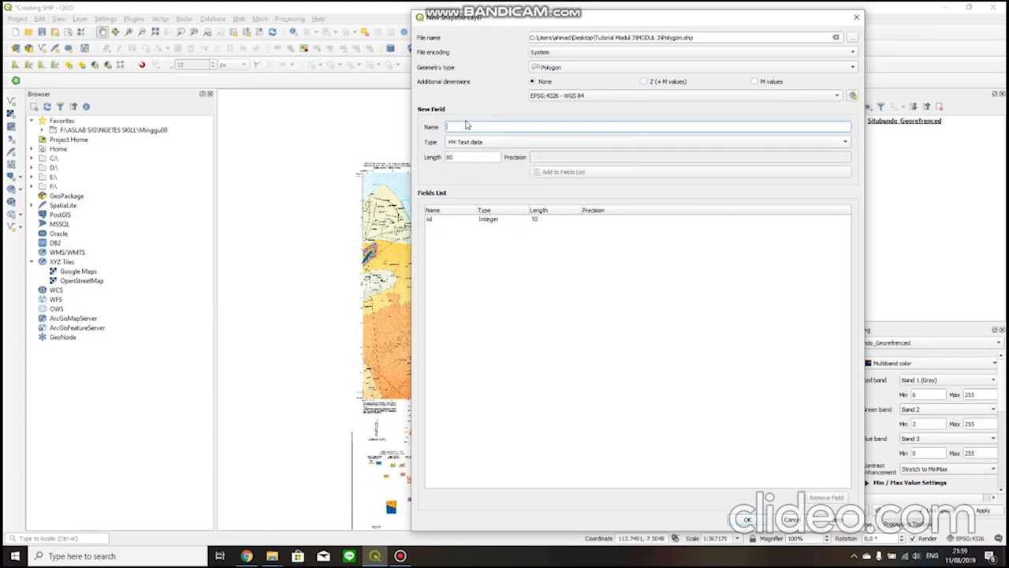
{"action": "type", "text": "l"}
{"action": "key", "text": "BackSpace"}
{"action": "key", "text": "BackSpace"}
{"action": "type", "text": "logi"}
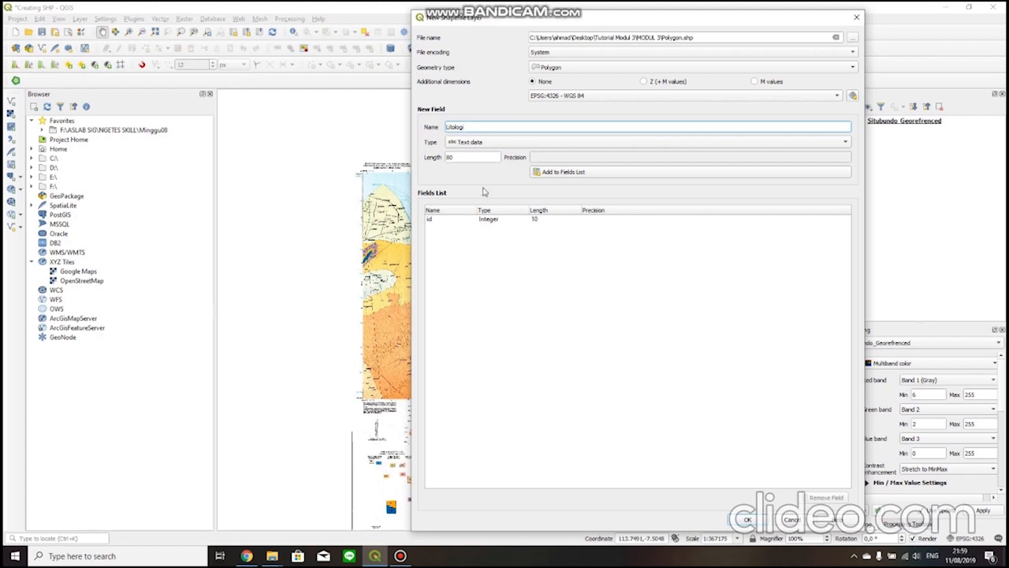
{"action": "left_click", "coordinate": [575, 175]}
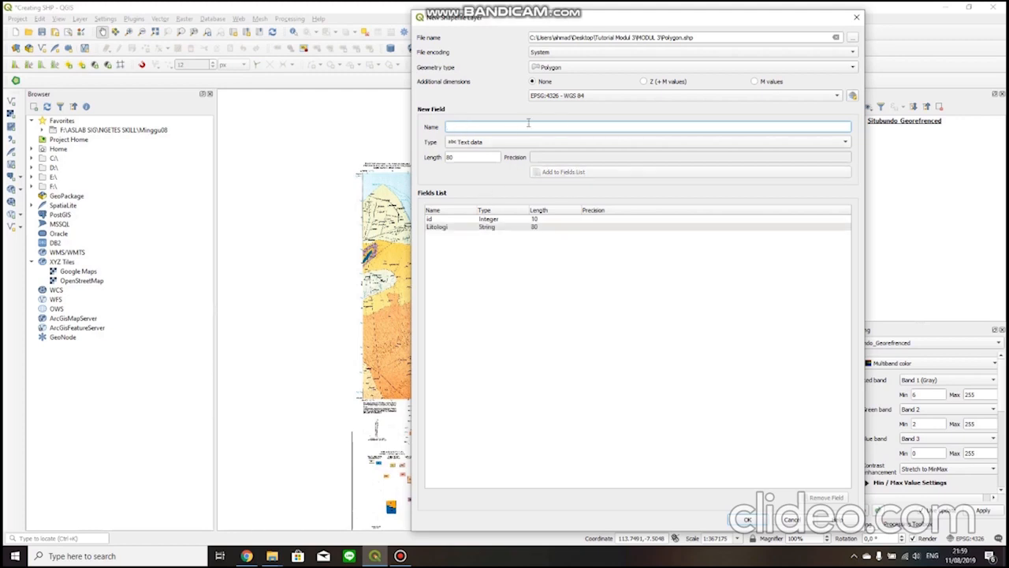
Add text fields named Umur and Kd_Formasi, each with length 80, and create the Polygon shapefile layer.
{"action": "type", "text": "Li"}
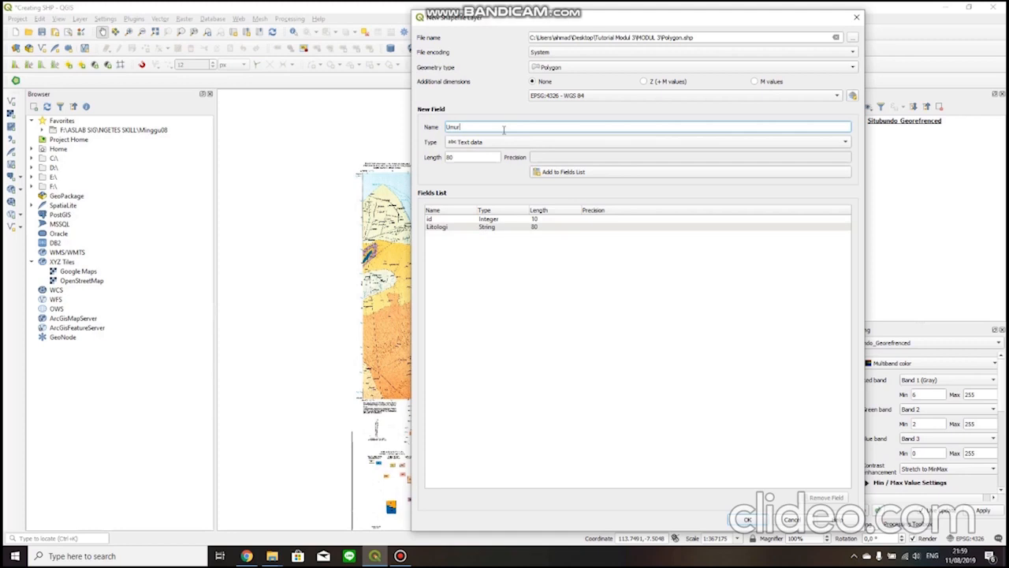
{"action": "left_click", "coordinate": [560, 175]}
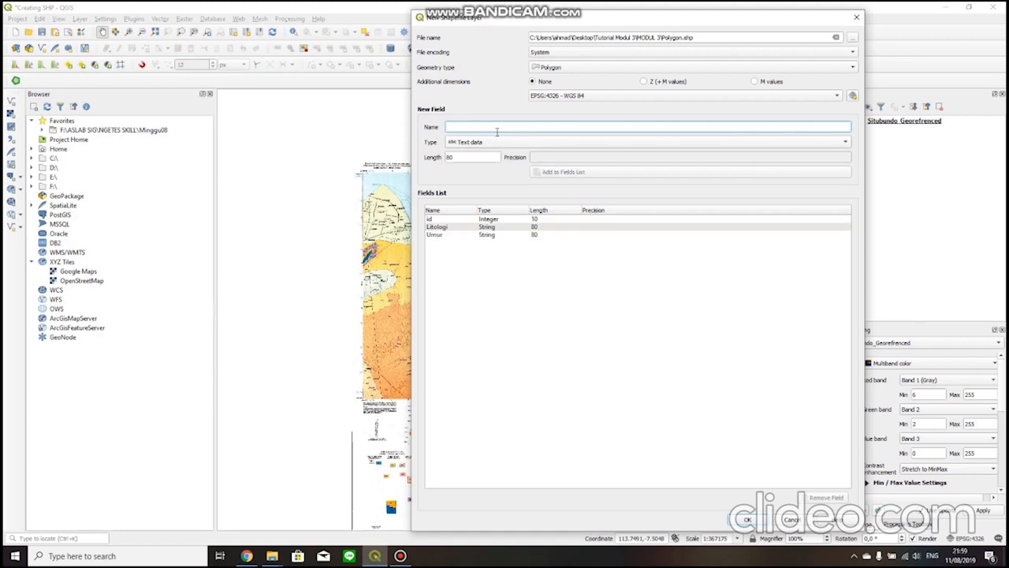
{"action": "type", "text": "Kd_Formasi"}
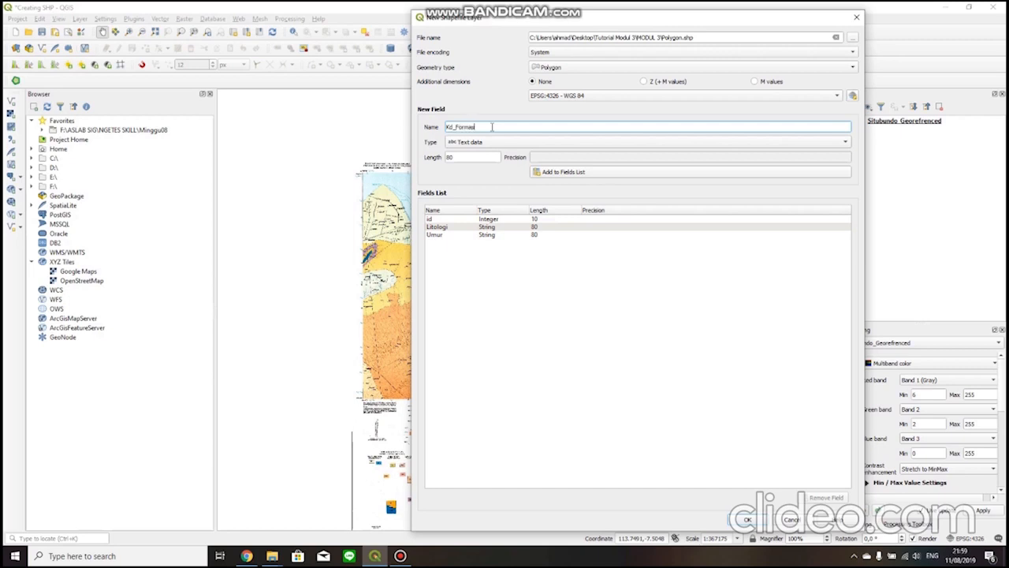
{"action": "left_click", "coordinate": [563, 172]}
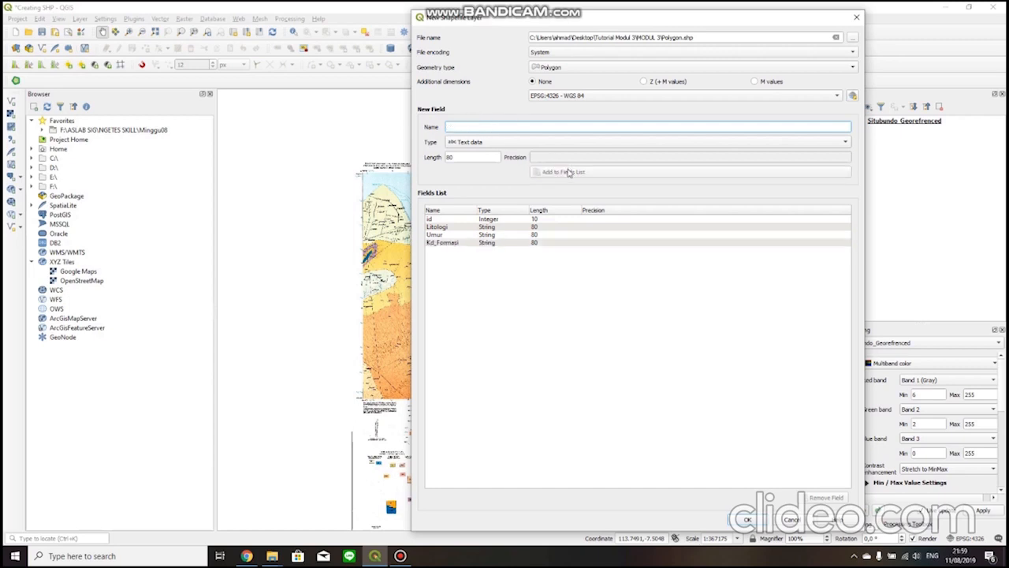
{"action": "left_click_drag", "start_coordinate": [513, 24], "coordinate": [417, 28]}
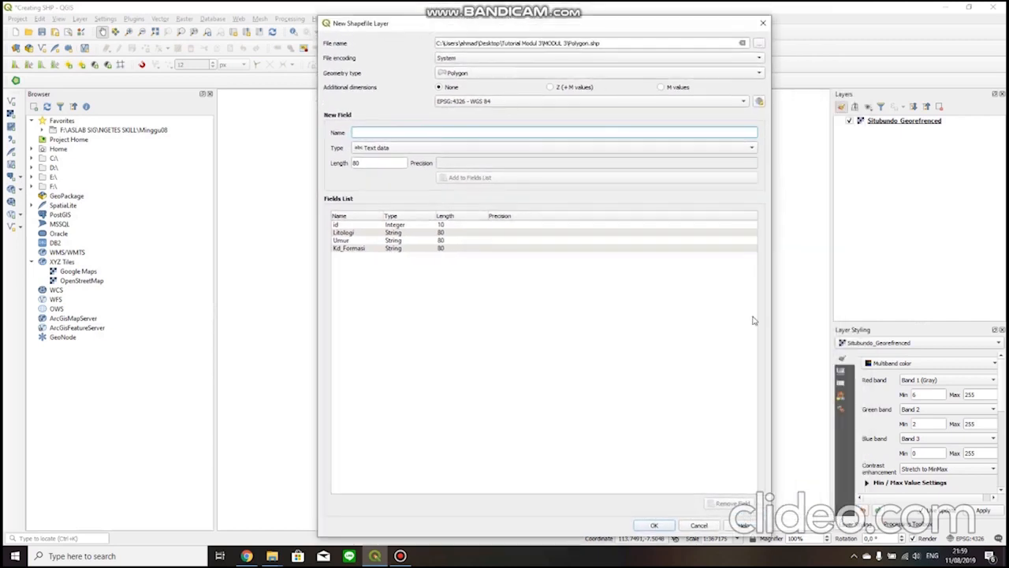
{"action": "left_click", "coordinate": [656, 525]}
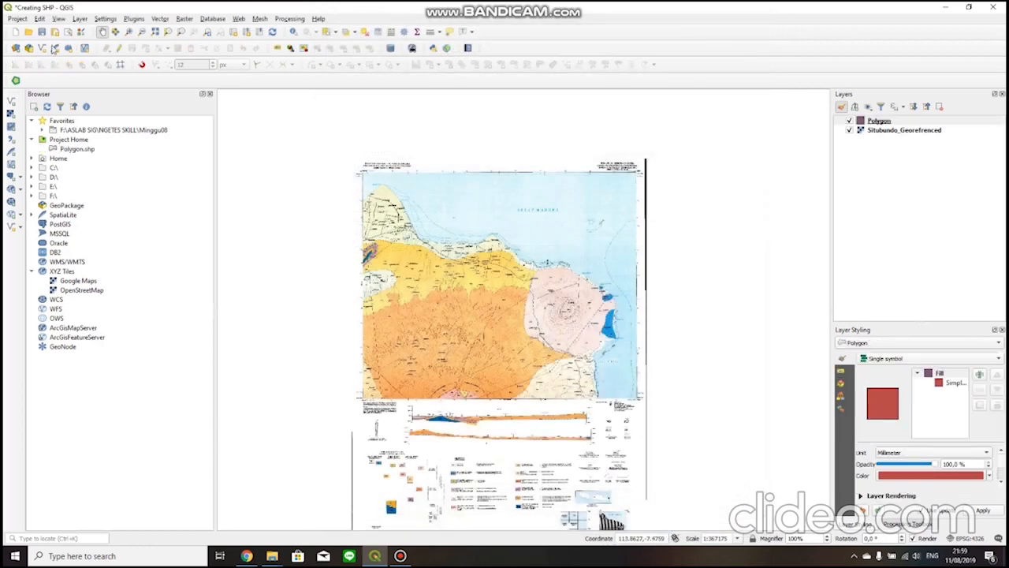
Start another new shapefile layer and set its file name to Point in the Tutorial Modul 3\MODUL 3 folder.
{"action": "left_click", "coordinate": [42, 48]}
{"action": "left_click", "coordinate": [488, 44]}
{"action": "left_click", "coordinate": [760, 44]}
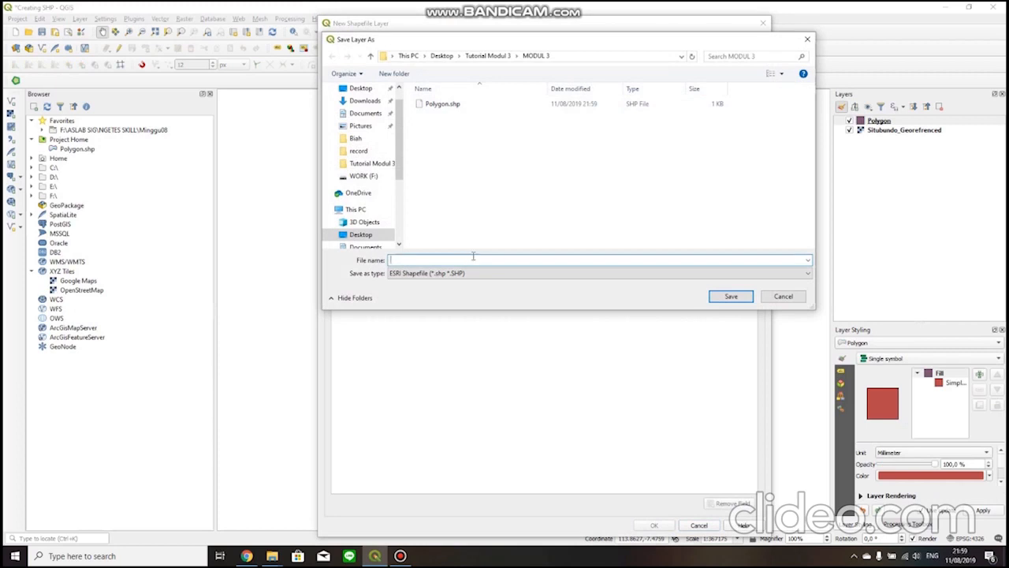
{"action": "type", "text": "Point"}
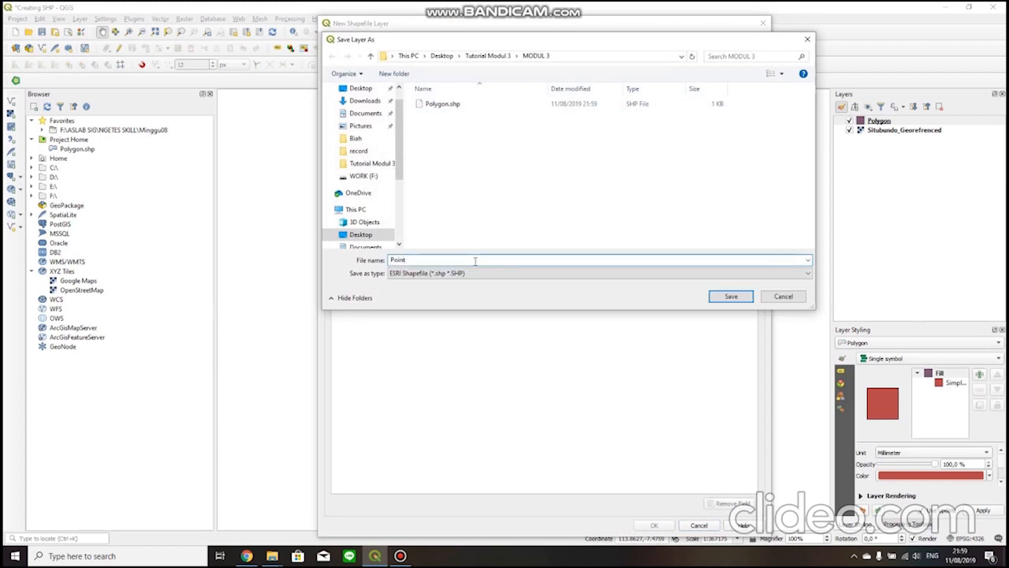
{"action": "key", "text": "Return"}
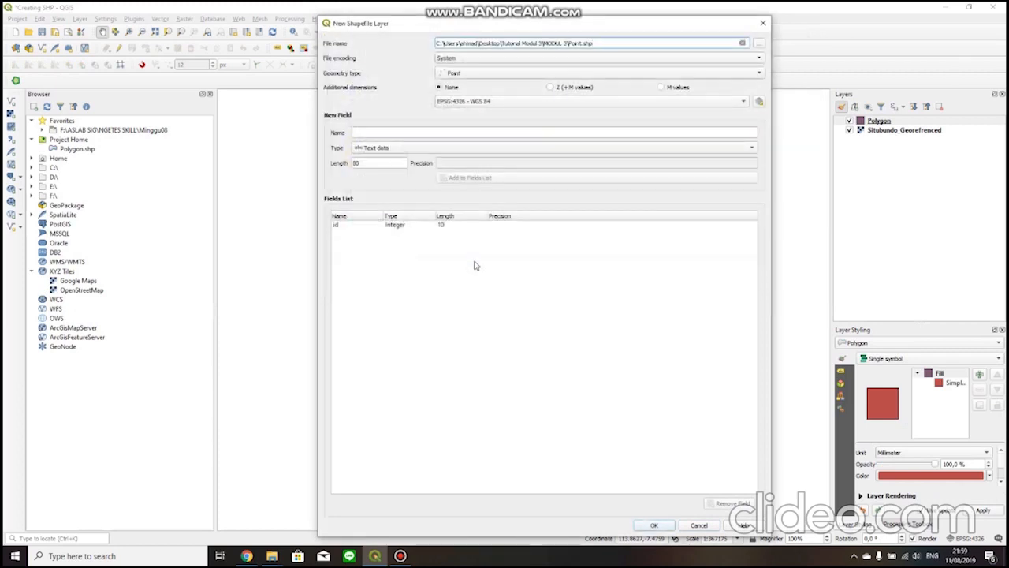
Keep the geometry type as Point and add a text field named Jns_Point with length 80.
{"action": "left_click", "coordinate": [446, 132]}
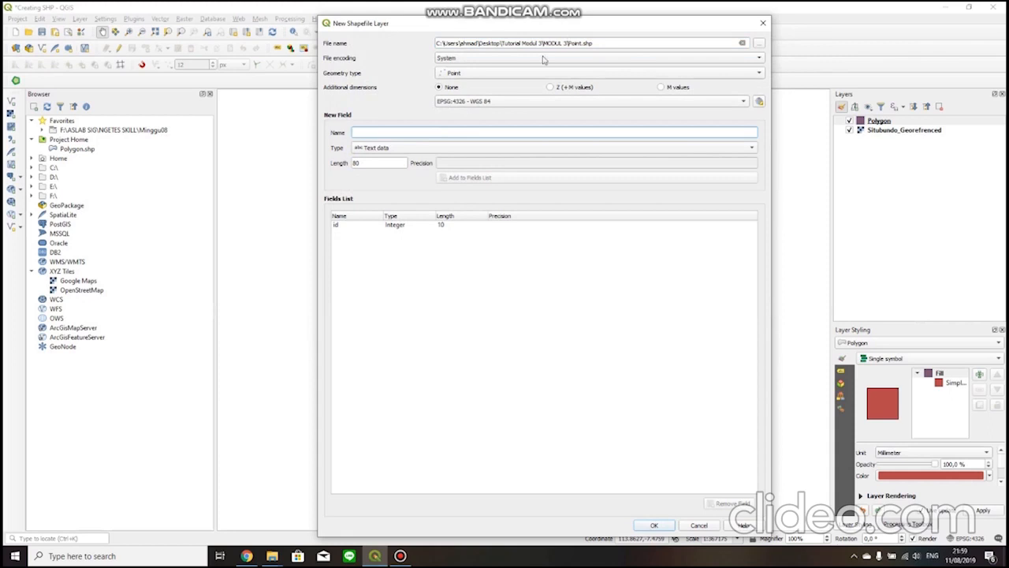
{"action": "left_click", "coordinate": [463, 77]}
{"action": "left_click", "coordinate": [464, 75]}
{"action": "left_click", "coordinate": [428, 129]}
{"action": "type", "text": "Jns_Point"}
{"action": "left_click", "coordinate": [473, 178]}
Add a text field named Nm_Point with length 80 and create the Point shapefile layer.
{"action": "type", "text": "Nm"}
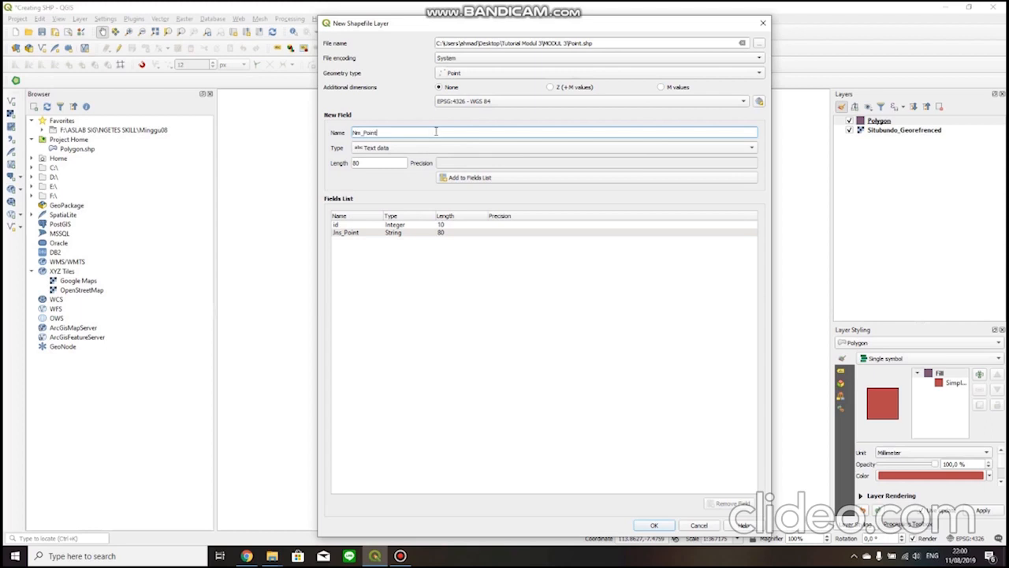
{"action": "left_click", "coordinate": [437, 147]}
{"action": "left_click", "coordinate": [451, 105]}
{"action": "left_click", "coordinate": [398, 112]}
{"action": "left_click", "coordinate": [475, 176]}
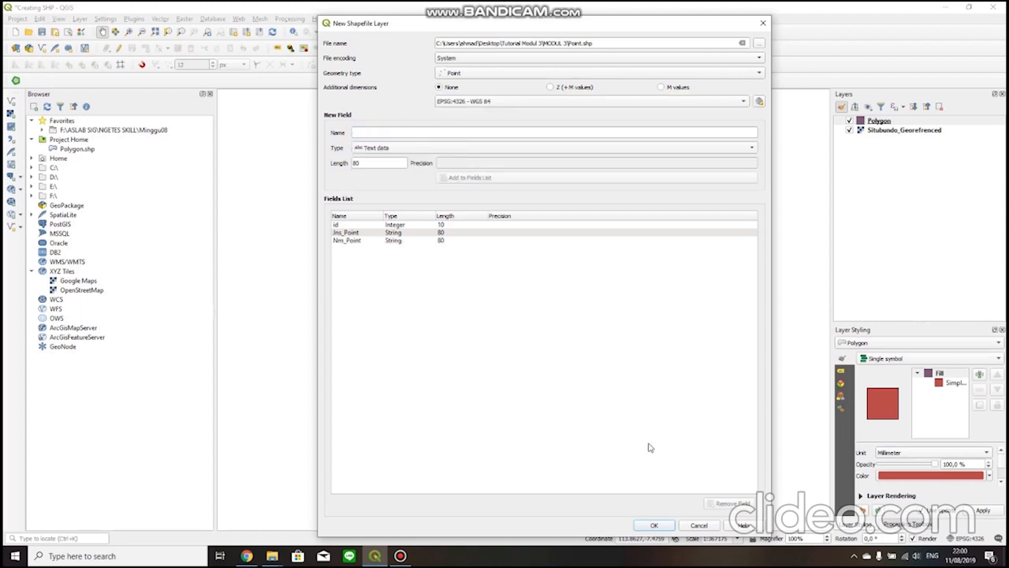
{"action": "left_click", "coordinate": [667, 530]}
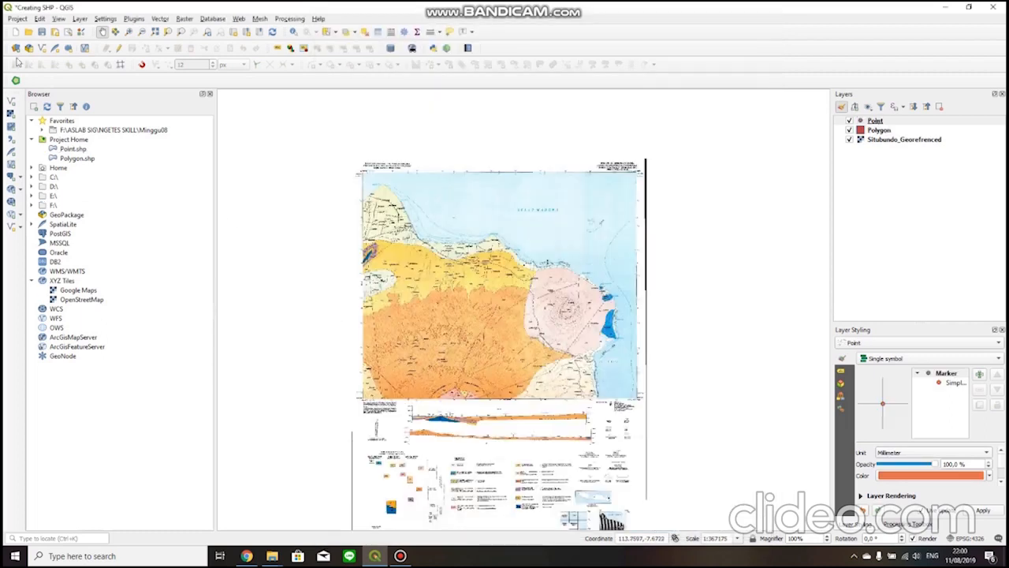
Start a new shapefile layer with Line geometry and set its file name to Polyline in the MODUL 3 folder.
{"action": "left_click", "coordinate": [43, 48]}
{"action": "left_click", "coordinate": [465, 72]}
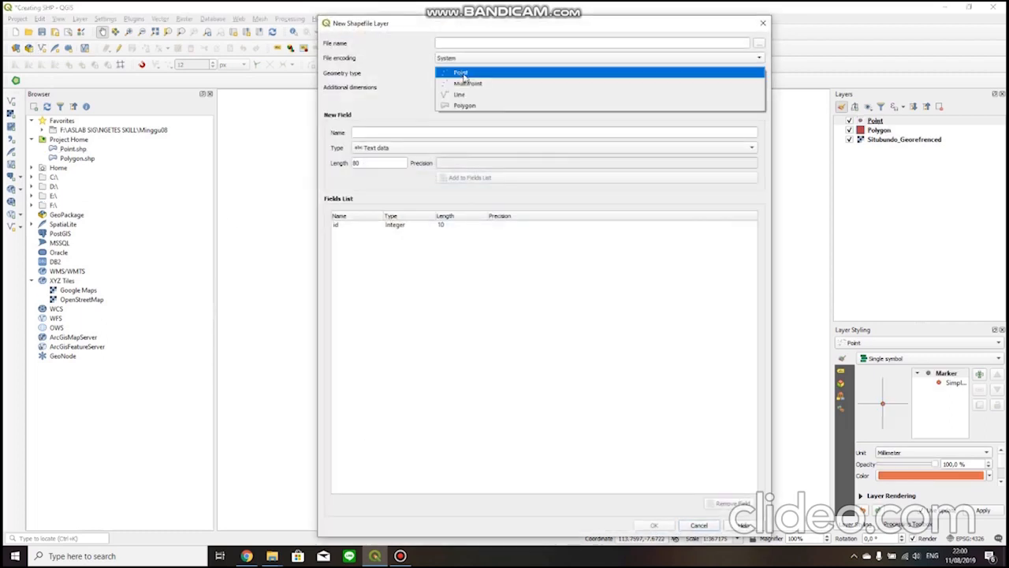
{"action": "left_click", "coordinate": [490, 95]}
{"action": "left_click", "coordinate": [758, 44]}
{"action": "type", "text": "Polyline"}
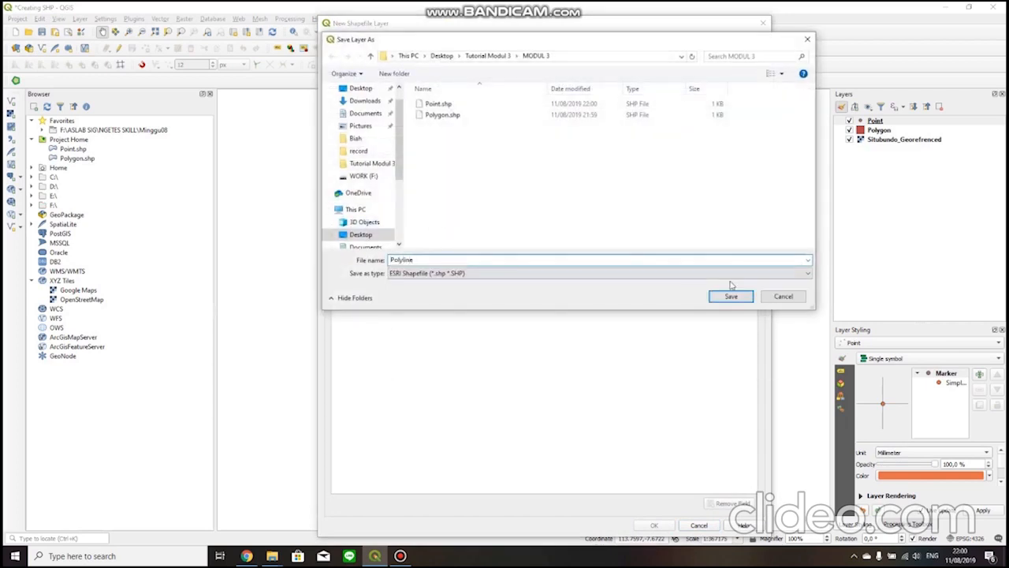
{"action": "left_click", "coordinate": [731, 297]}
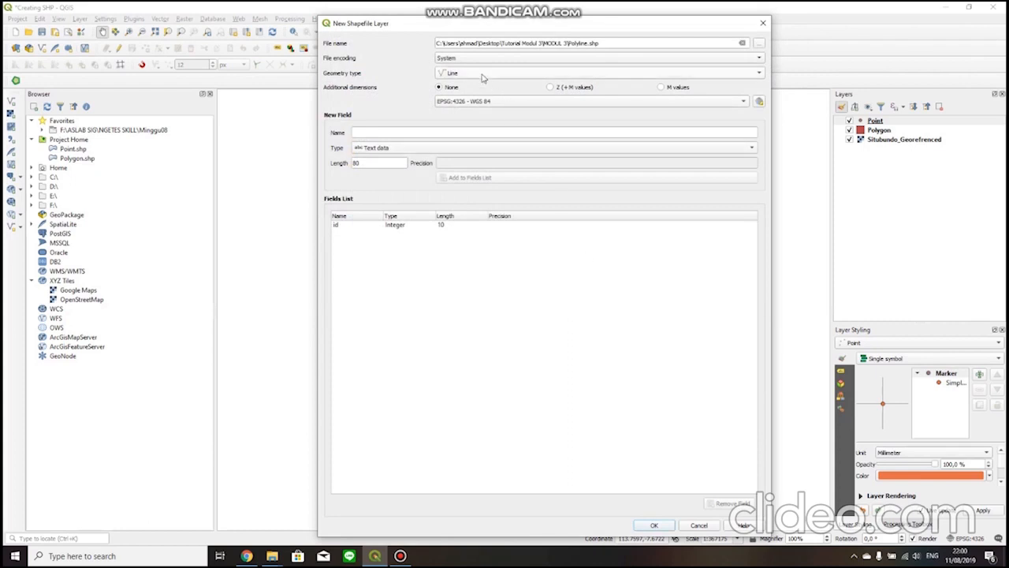
Add the text field Jns_Garis and a second text field starting with Nm, and create the Polyline shapefile layer.
{"action": "left_click", "coordinate": [408, 136]}
{"action": "type", "text": "Jalan"}
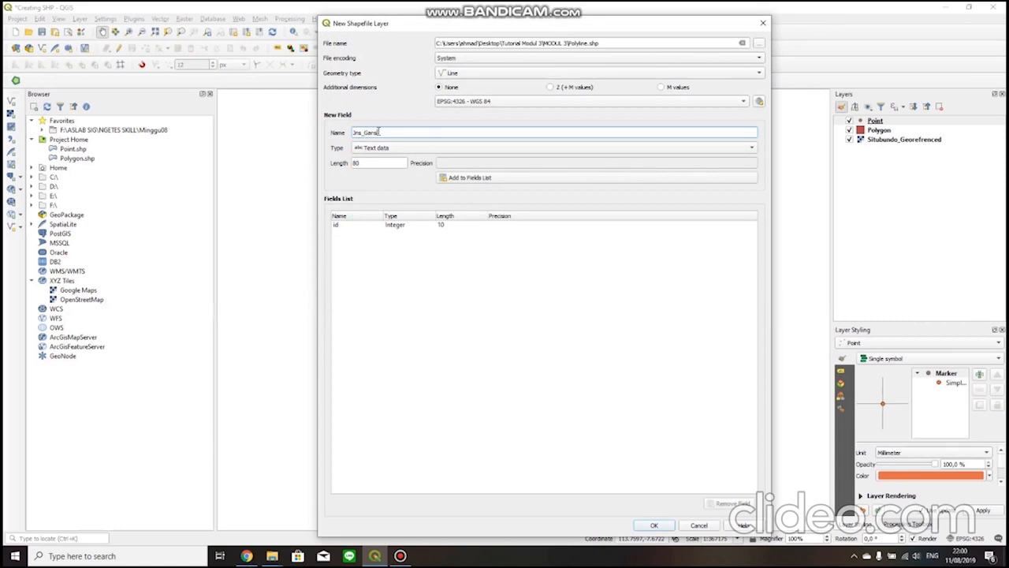
{"action": "left_click", "coordinate": [471, 179]}
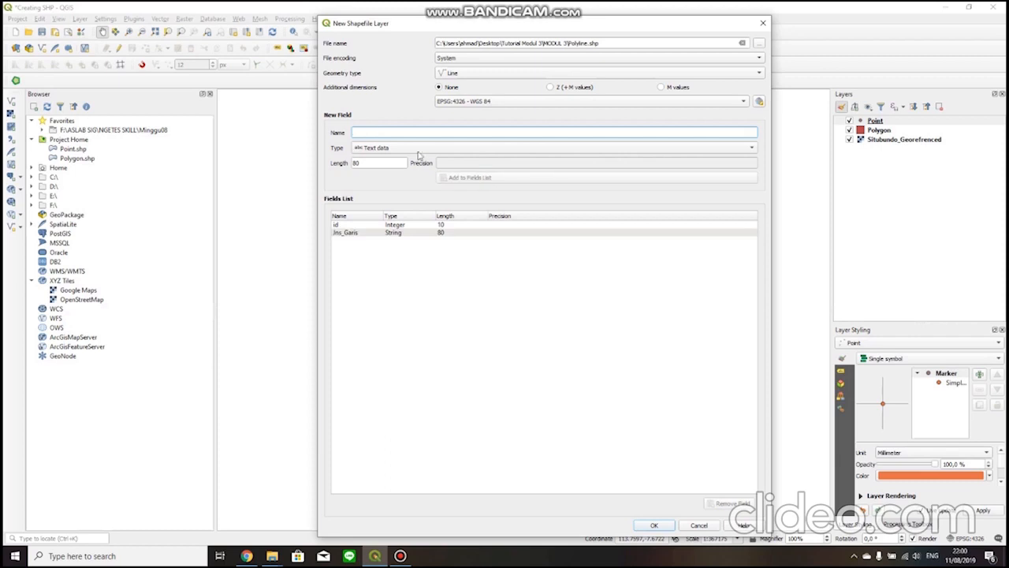
{"action": "type", "text": "Nm_Garis"}
{"action": "left_click", "coordinate": [469, 177]}
{"action": "left_click", "coordinate": [654, 525]}
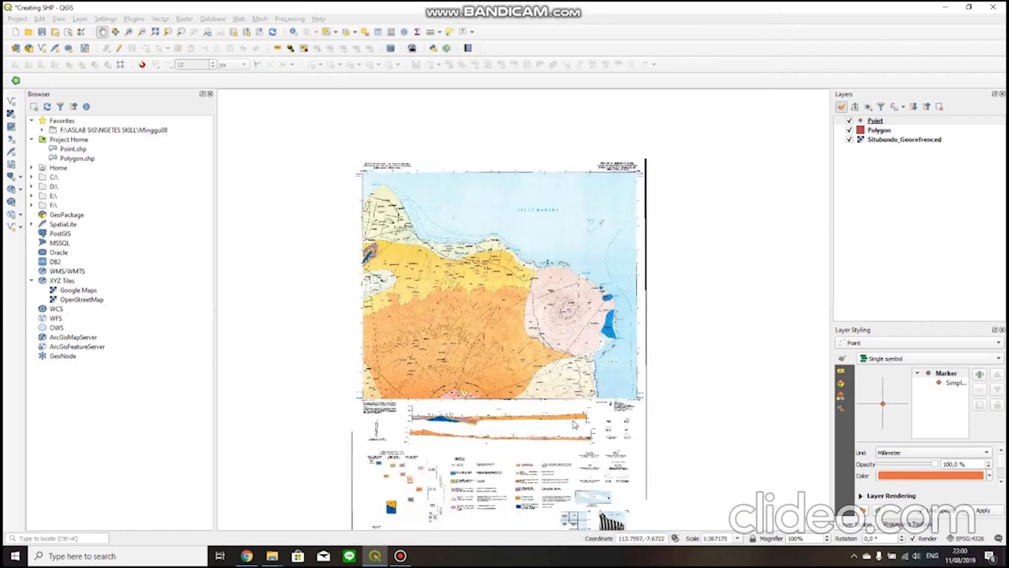
Enable editing on the Polygon layer and activate the Add Polygon Feature tool.
{"action": "scroll", "coordinate": [470, 330], "scroll_direction": "up", "scroll_amount": 2}
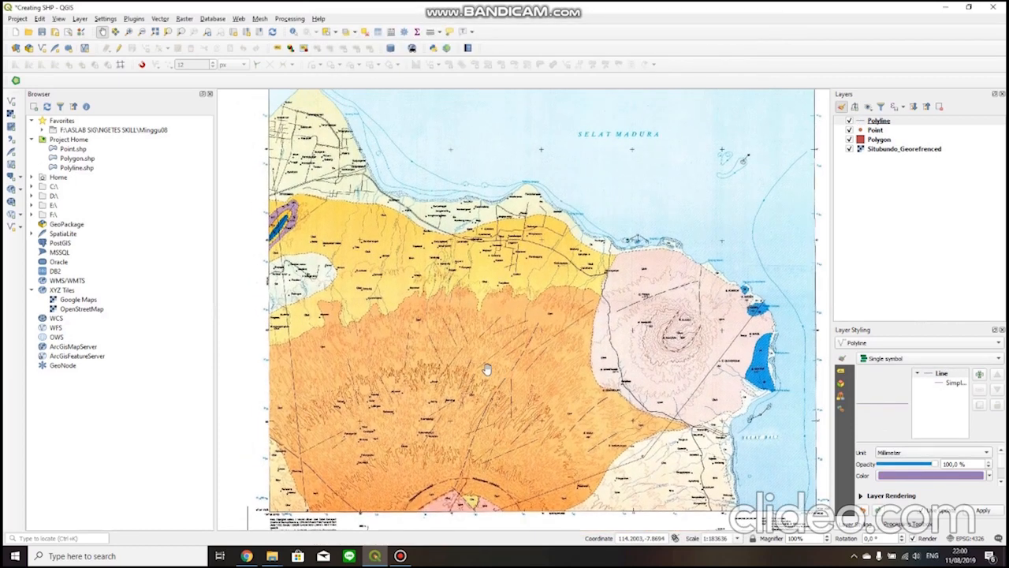
{"action": "left_click_drag", "start_coordinate": [469, 306], "coordinate": [481, 341]}
{"action": "left_click_drag", "start_coordinate": [554, 357], "coordinate": [583, 333]}
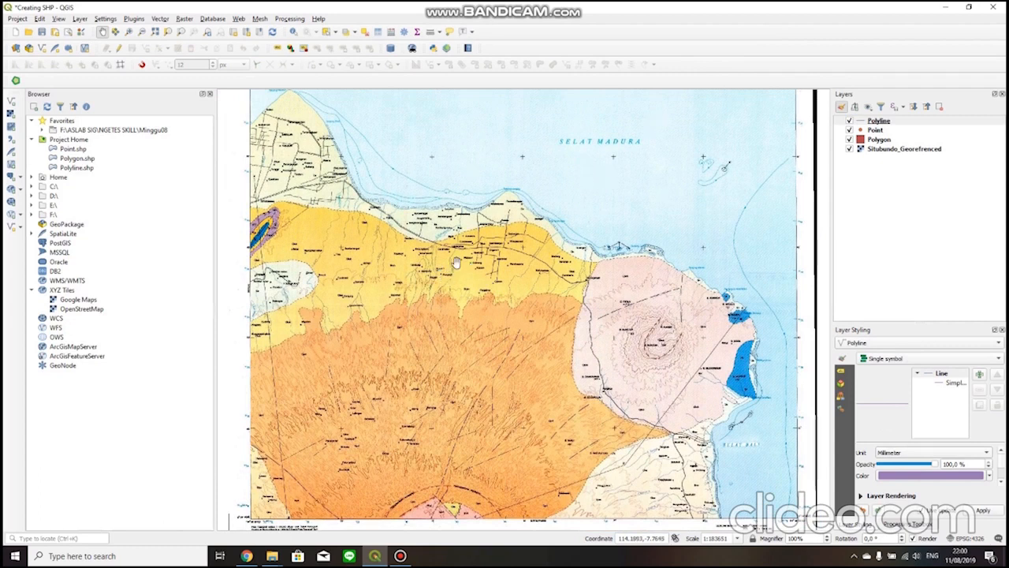
{"action": "left_click_drag", "start_coordinate": [285, 389], "coordinate": [304, 369]}
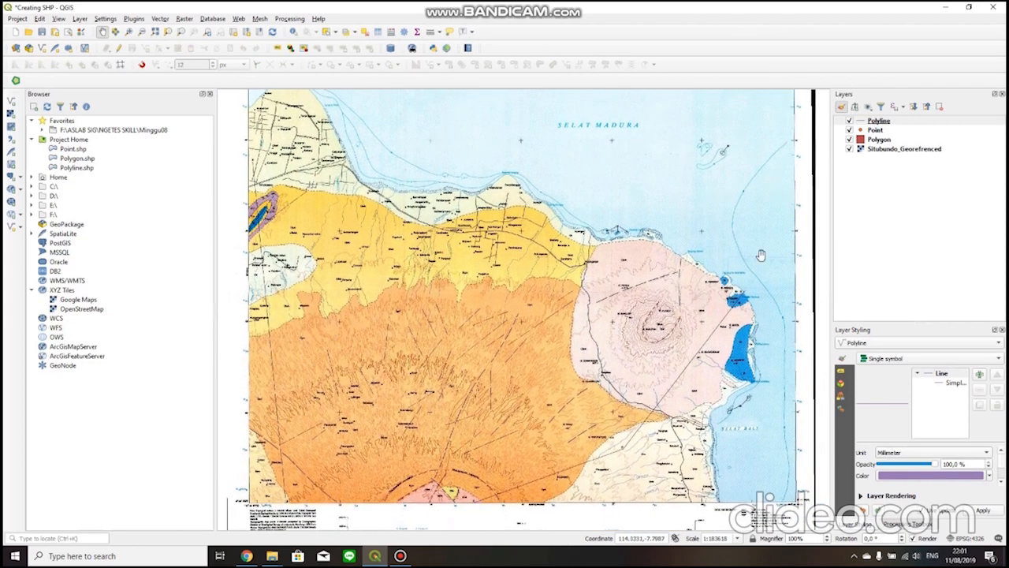
{"action": "left_click", "coordinate": [876, 140]}
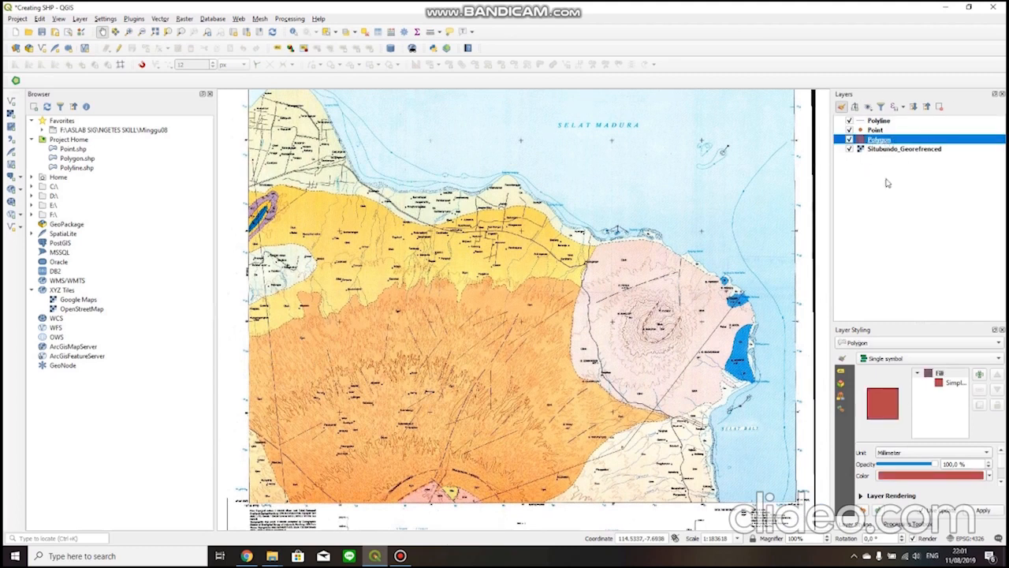
{"action": "left_click", "coordinate": [119, 49]}
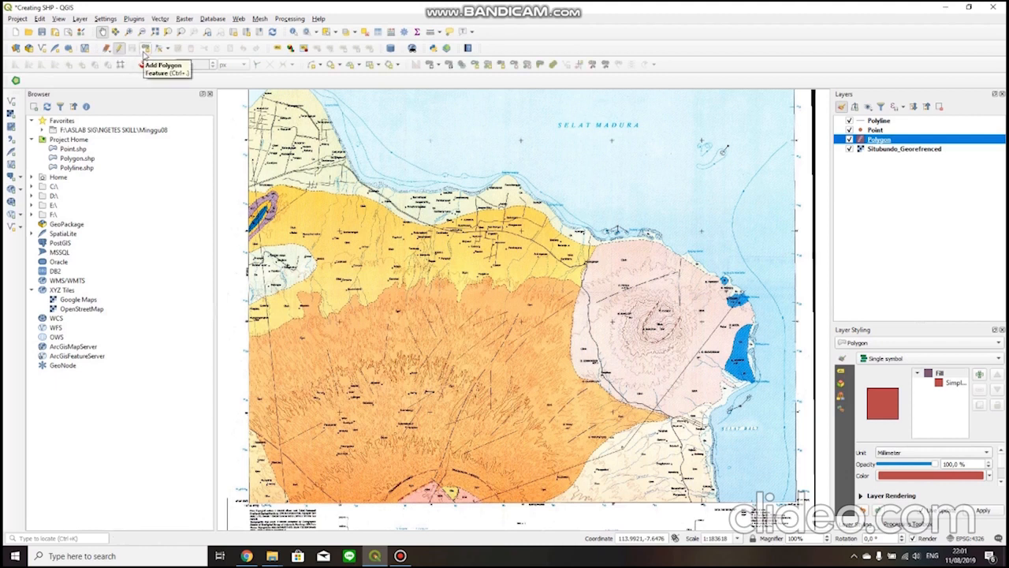
{"action": "left_click", "coordinate": [145, 50]}
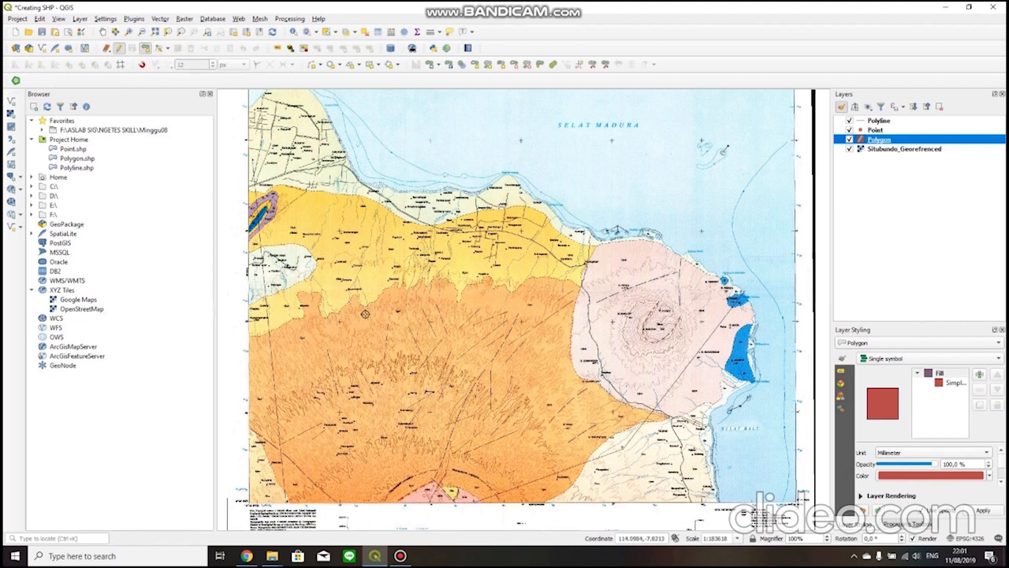
Digitize a polygon over the Qhvr area in the map's southwest corner, following the dashed contact and the map frame.
{"action": "left_click_drag", "start_coordinate": [366, 315], "coordinate": [420, 240]}
{"action": "scroll", "coordinate": [308, 372], "scroll_direction": "up", "scroll_amount": 4}
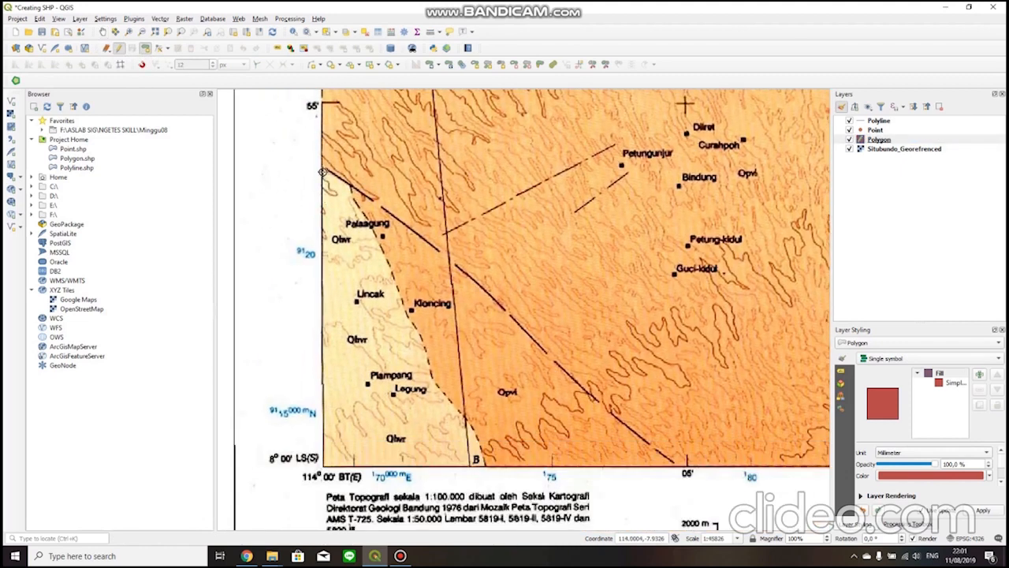
{"action": "left_click", "coordinate": [325, 172]}
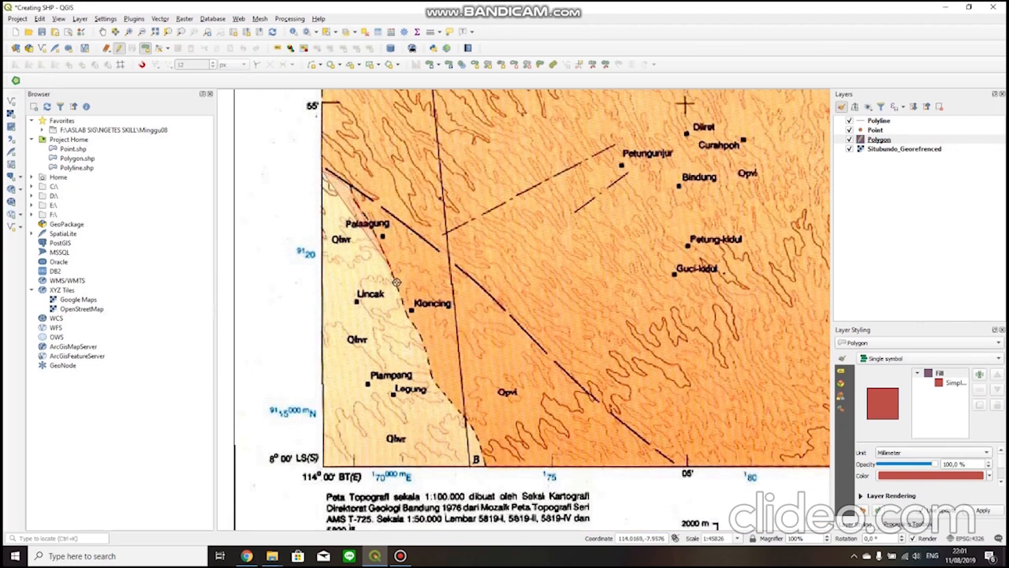
{"action": "left_click", "coordinate": [421, 345]}
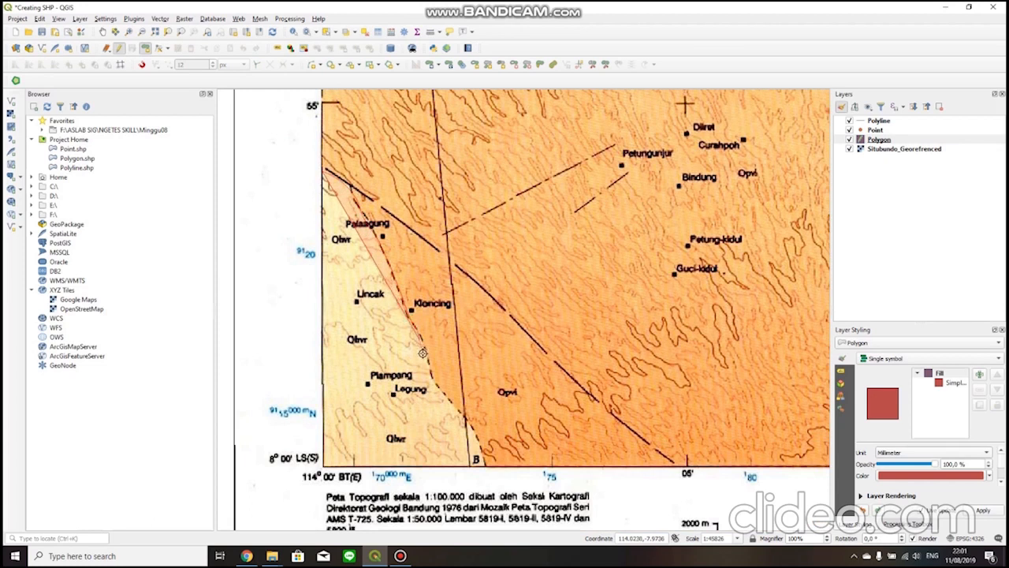
{"action": "left_click", "coordinate": [449, 399]}
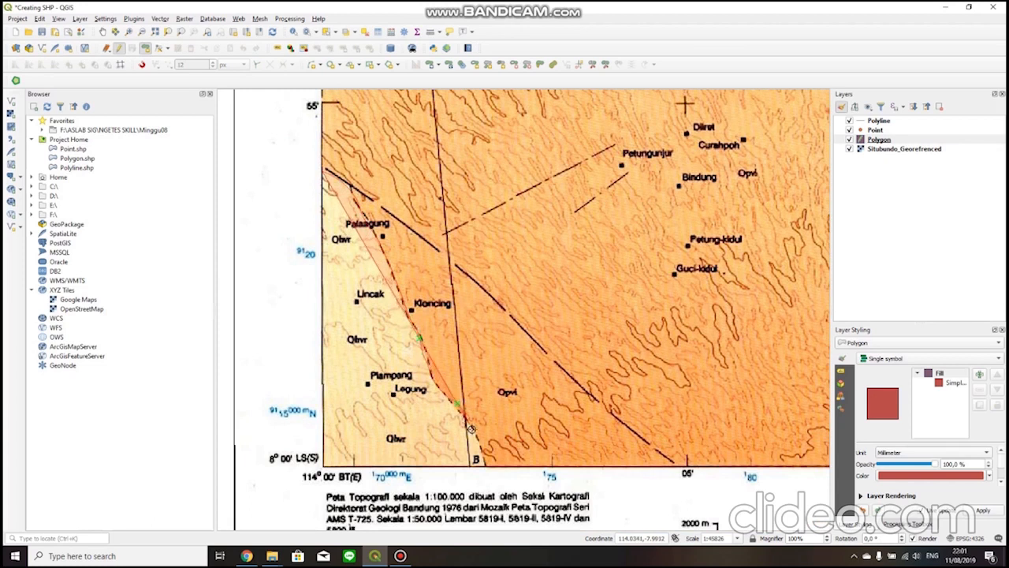
{"action": "left_click", "coordinate": [483, 464]}
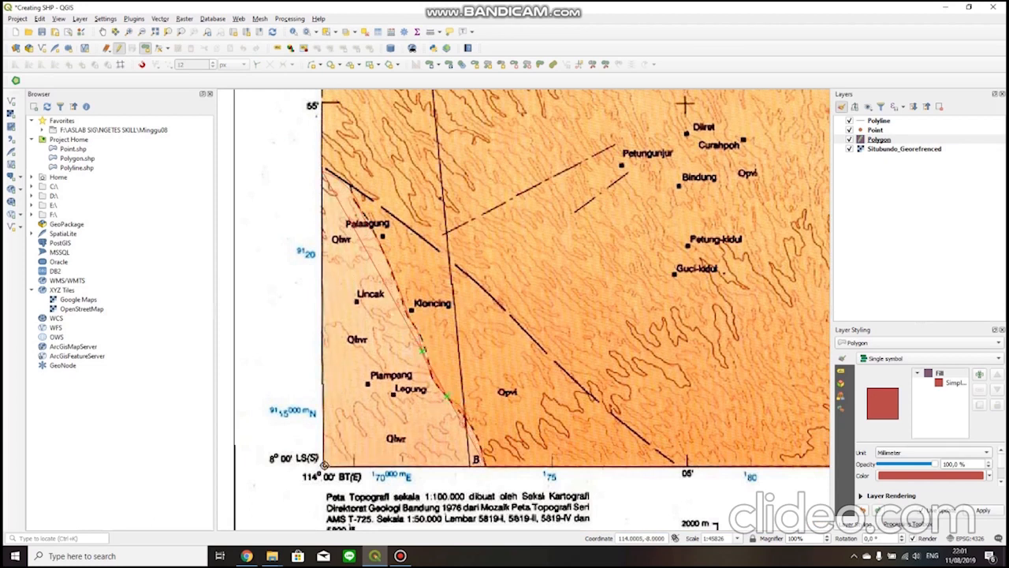
{"action": "left_click", "coordinate": [323, 466]}
{"action": "right_click", "coordinate": [338, 328]}
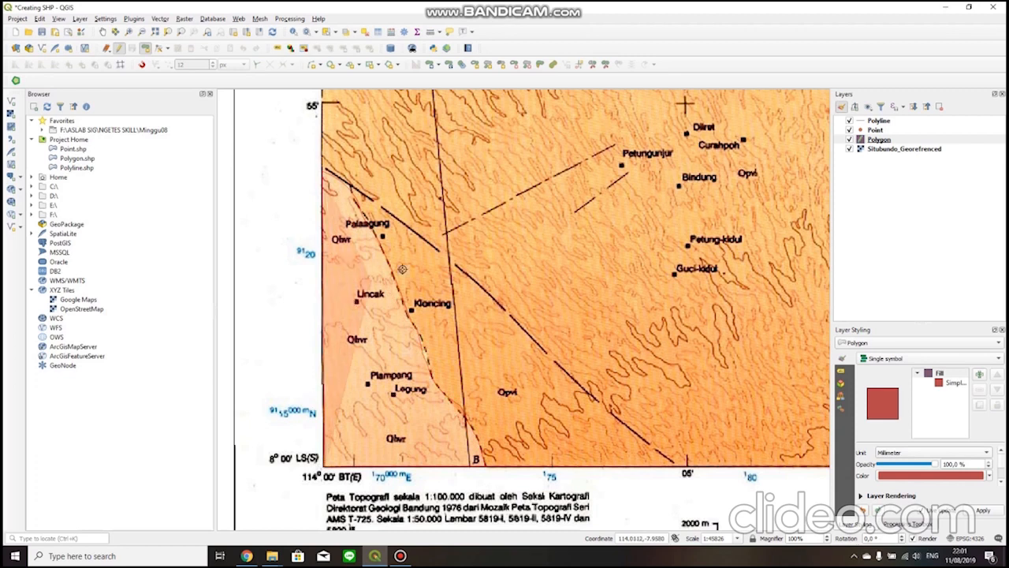
{"action": "right_click", "coordinate": [364, 303]}
Set the new polygon's Kd_Formasi attribute to Qhvr and save the feature.
{"action": "left_click", "coordinate": [655, 331]}
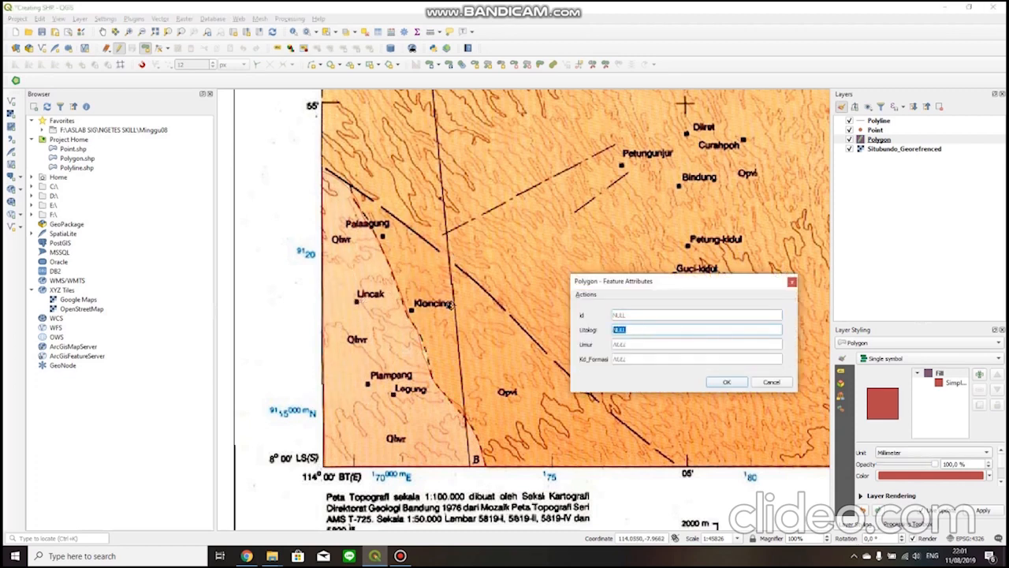
{"action": "left_click", "coordinate": [673, 359]}
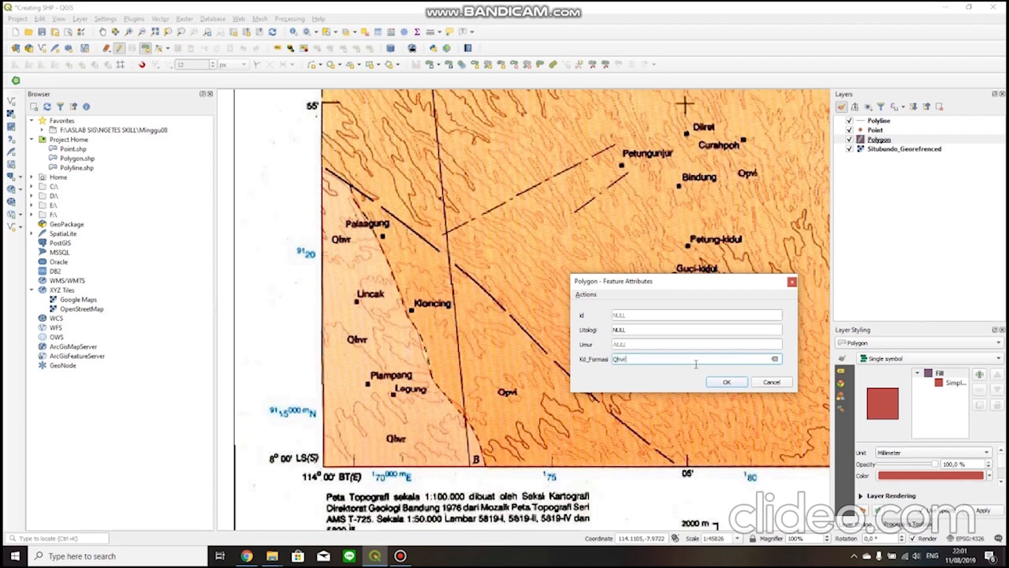
{"action": "left_click", "coordinate": [734, 385]}
{"action": "scroll", "coordinate": [526, 343], "scroll_direction": "down", "scroll_amount": 1}
{"action": "left_click_drag", "start_coordinate": [561, 235], "coordinate": [482, 386]}
{"action": "left_click_drag", "start_coordinate": [697, 440], "coordinate": [477, 354]}
{"action": "left_click_drag", "start_coordinate": [534, 386], "coordinate": [609, 344]}
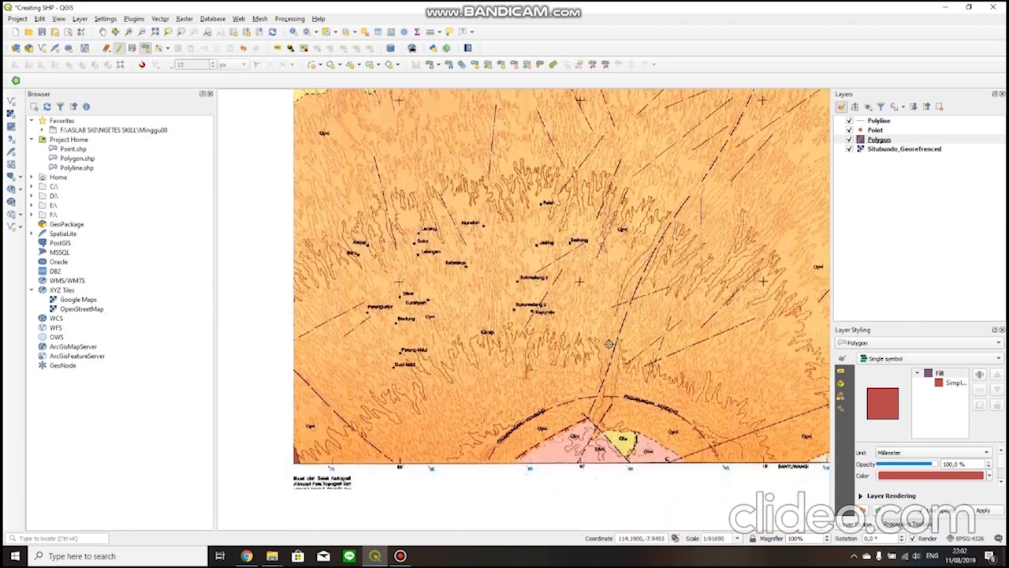
Digitize a polygon over the Qa area at the map's western edge, following its dashed contact and the map frame.
{"action": "left_click_drag", "start_coordinate": [382, 260], "coordinate": [633, 423]}
{"action": "left_click_drag", "start_coordinate": [565, 355], "coordinate": [548, 464]}
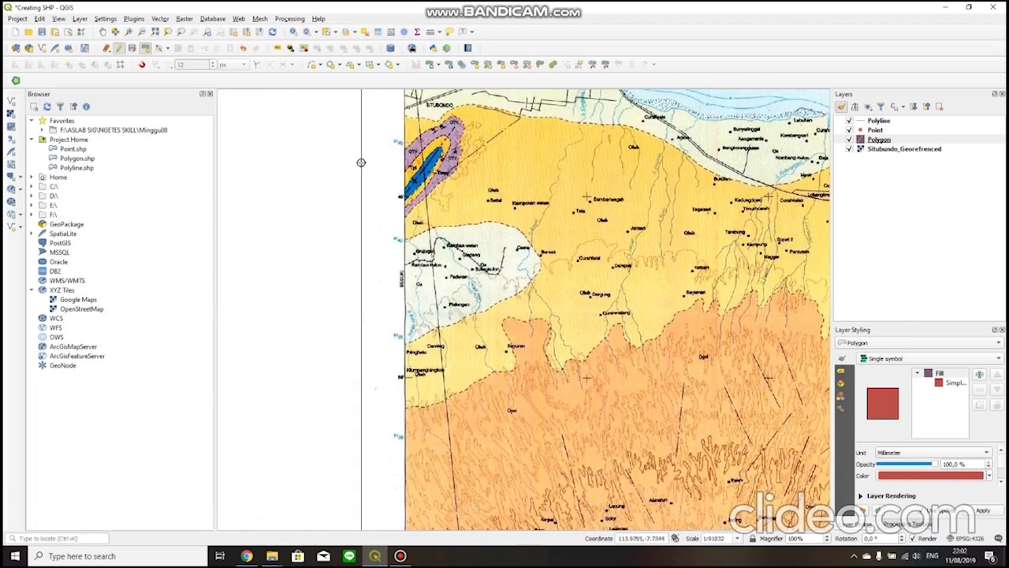
{"action": "scroll", "coordinate": [419, 234], "scroll_direction": "up", "scroll_amount": 1}
{"action": "left_click", "coordinate": [392, 239]}
{"action": "left_click", "coordinate": [448, 215]}
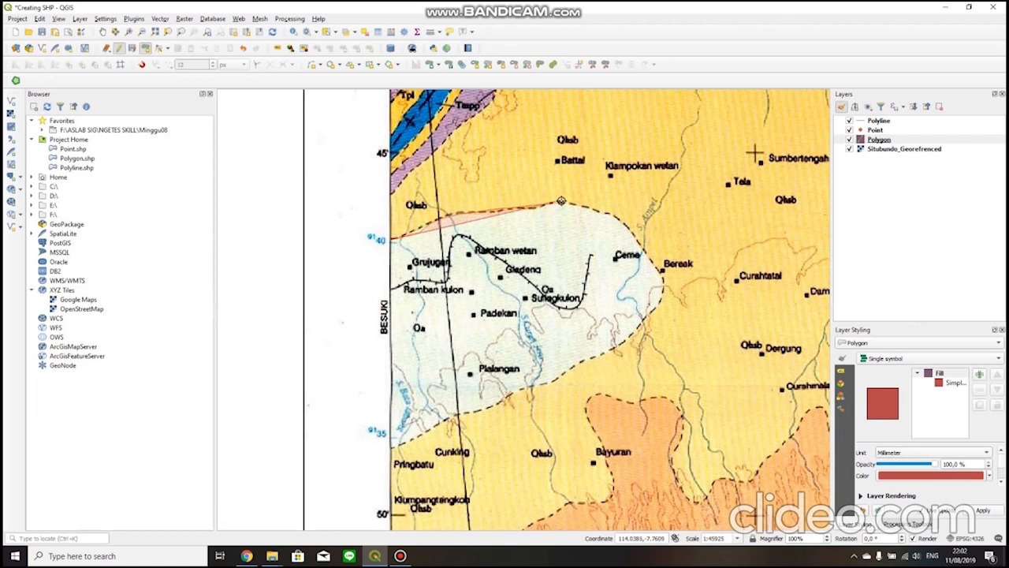
{"action": "left_click", "coordinate": [613, 215]}
{"action": "left_click", "coordinate": [633, 228]}
{"action": "left_click", "coordinate": [652, 259]}
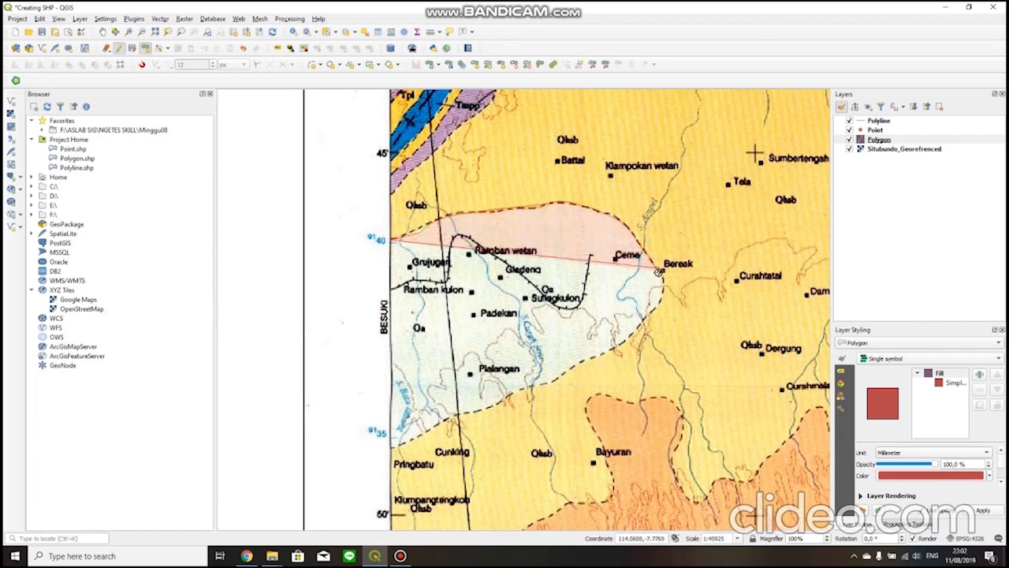
{"action": "left_click", "coordinate": [661, 274]}
{"action": "left_click", "coordinate": [662, 295]}
{"action": "left_click", "coordinate": [645, 322]}
{"action": "left_click", "coordinate": [619, 346]}
{"action": "left_click", "coordinate": [580, 359]}
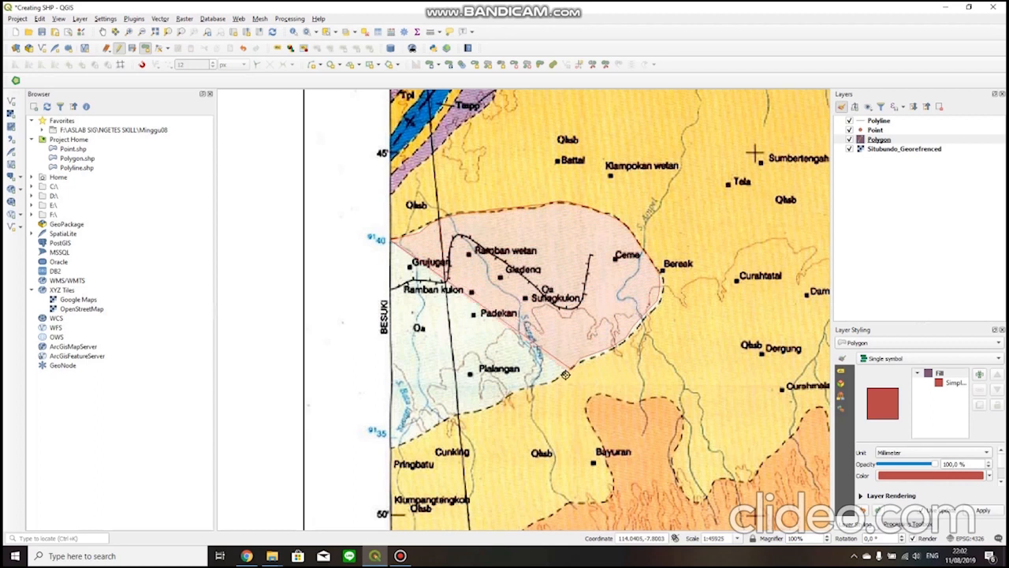
{"action": "left_click", "coordinate": [555, 383]}
{"action": "left_click", "coordinate": [514, 392]}
{"action": "left_click", "coordinate": [494, 403]}
{"action": "left_click", "coordinate": [473, 411]}
{"action": "left_click", "coordinate": [454, 414]}
{"action": "left_click", "coordinate": [429, 426]}
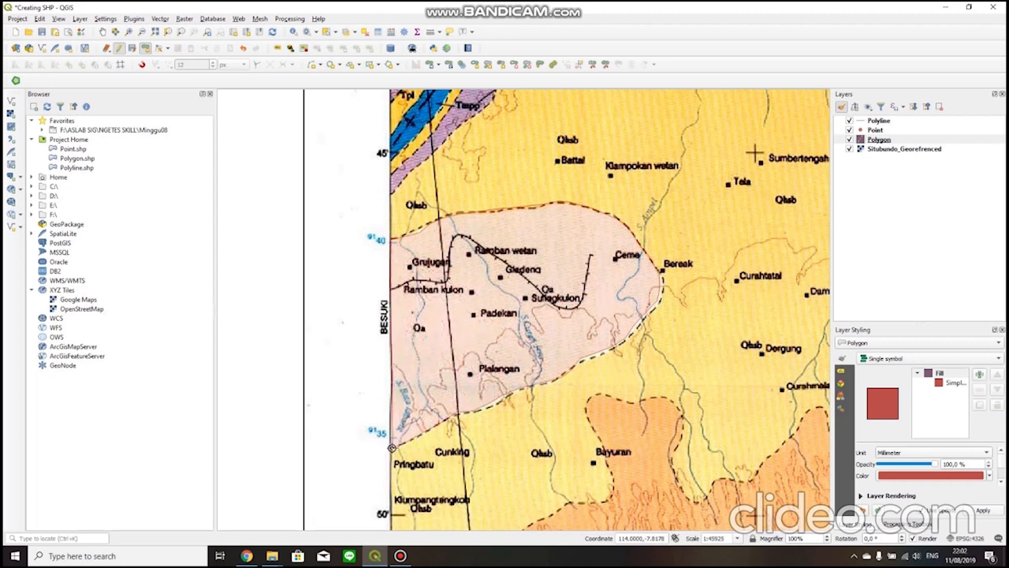
{"action": "left_click", "coordinate": [391, 448]}
{"action": "right_click", "coordinate": [392, 448]}
Set the western polygon's Kd_Formasi attribute to Qa and save the feature.
{"action": "left_click", "coordinate": [647, 359]}
{"action": "type", "text": "Qa"}
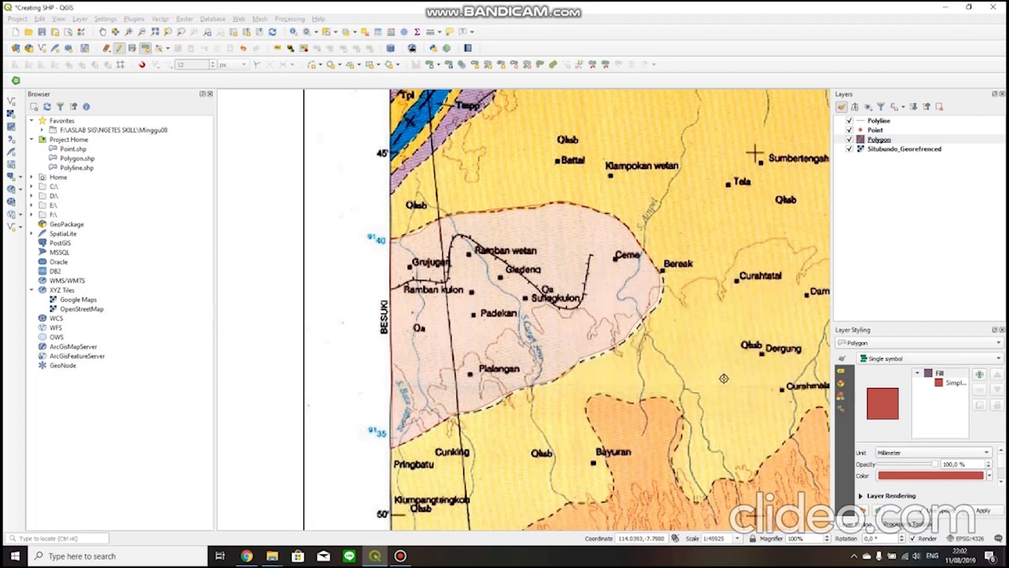
{"action": "left_click", "coordinate": [726, 382]}
Look over the remaining undigitized formations across the map, from the western edge to the eastern coast.
{"action": "scroll", "coordinate": [588, 407], "scroll_direction": "down", "scroll_amount": 1}
{"action": "left_click_drag", "start_coordinate": [590, 405], "coordinate": [290, 313]}
{"action": "mouse_move", "coordinate": [395, 363]}
{"action": "left_mouse_down"}
{"action": "mouse_move", "coordinate": [597, 304]}
{"action": "mouse_move", "coordinate": [435, 391]}
{"action": "left_mouse_up"}
{"action": "left_click_drag", "start_coordinate": [603, 419], "coordinate": [393, 253]}
{"action": "left_click_drag", "start_coordinate": [523, 290], "coordinate": [493, 206]}
{"action": "left_click_drag", "start_coordinate": [619, 306], "coordinate": [516, 324]}
{"action": "left_click_drag", "start_coordinate": [598, 347], "coordinate": [417, 381]}
{"action": "scroll", "coordinate": [437, 376], "scroll_direction": "down", "scroll_amount": 1}
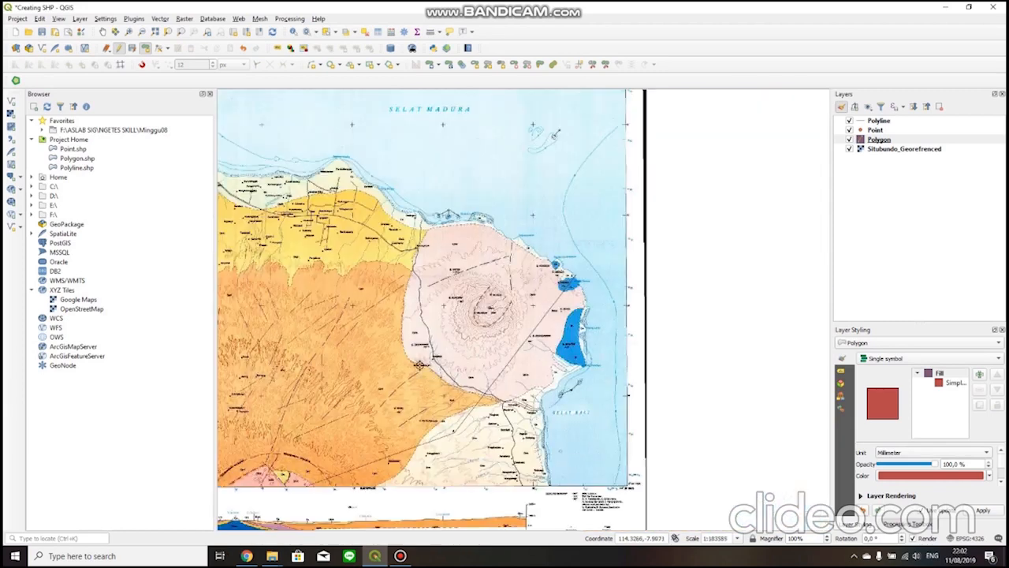
{"action": "left_click_drag", "start_coordinate": [309, 339], "coordinate": [409, 322]}
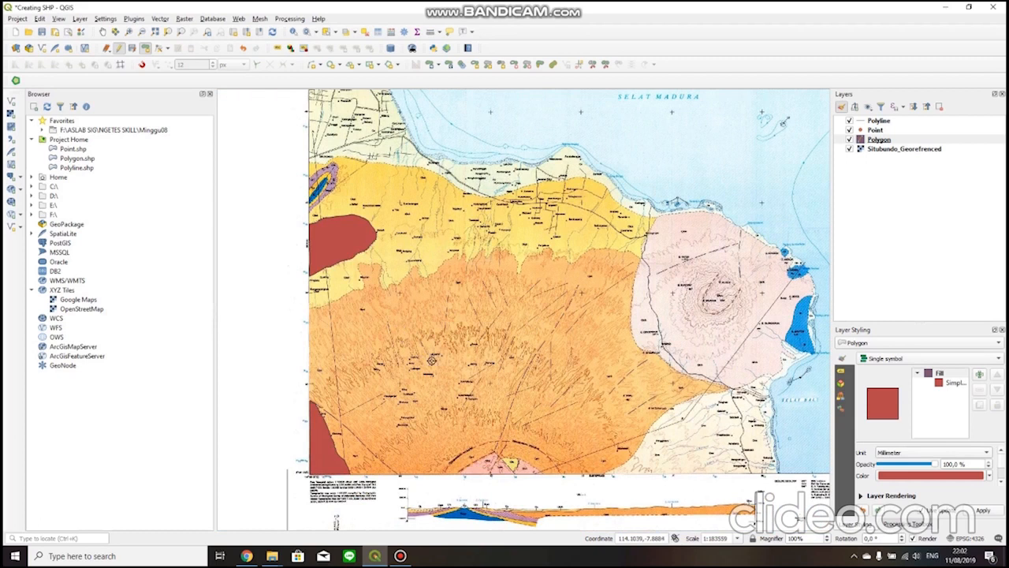
Digitize a rough oval polygon inside the Qpvi area, enclosing the Lecung, Alunalun and Berkong settlements.
{"action": "scroll", "coordinate": [439, 425], "scroll_direction": "up", "scroll_amount": 1}
{"action": "mouse_move", "coordinate": [517, 437]}
{"action": "left_mouse_down"}
{"action": "mouse_move", "coordinate": [471, 410]}
{"action": "mouse_move", "coordinate": [514, 365]}
{"action": "mouse_move", "coordinate": [525, 428]}
{"action": "left_mouse_up"}
{"action": "left_click_drag", "start_coordinate": [418, 338], "coordinate": [473, 400]}
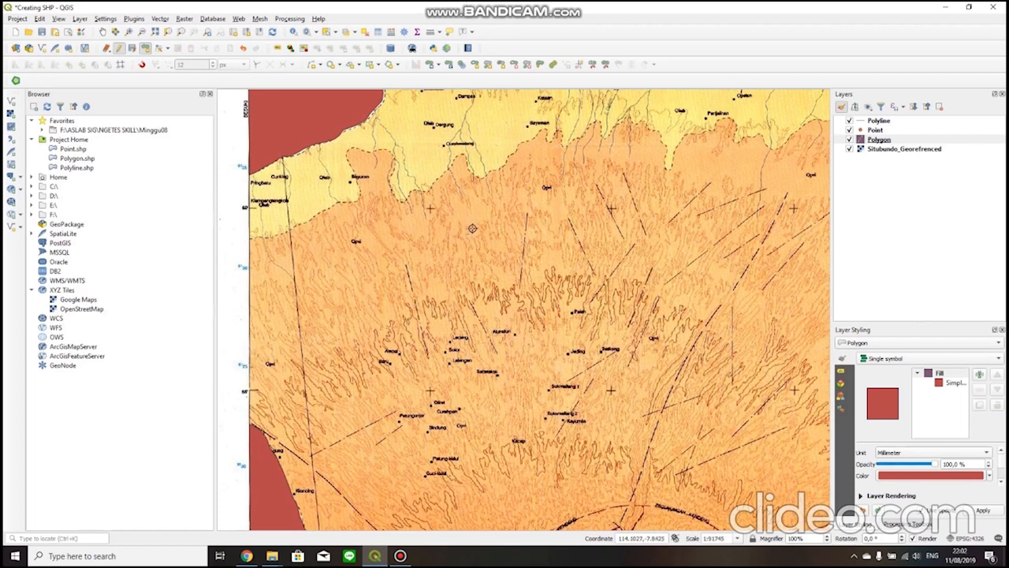
{"action": "mouse_move", "coordinate": [533, 251]}
{"action": "left_mouse_down"}
{"action": "mouse_move", "coordinate": [497, 270]}
{"action": "mouse_move", "coordinate": [518, 282]}
{"action": "mouse_move", "coordinate": [451, 237]}
{"action": "mouse_move", "coordinate": [462, 273]}
{"action": "mouse_move", "coordinate": [527, 248]}
{"action": "left_mouse_up"}
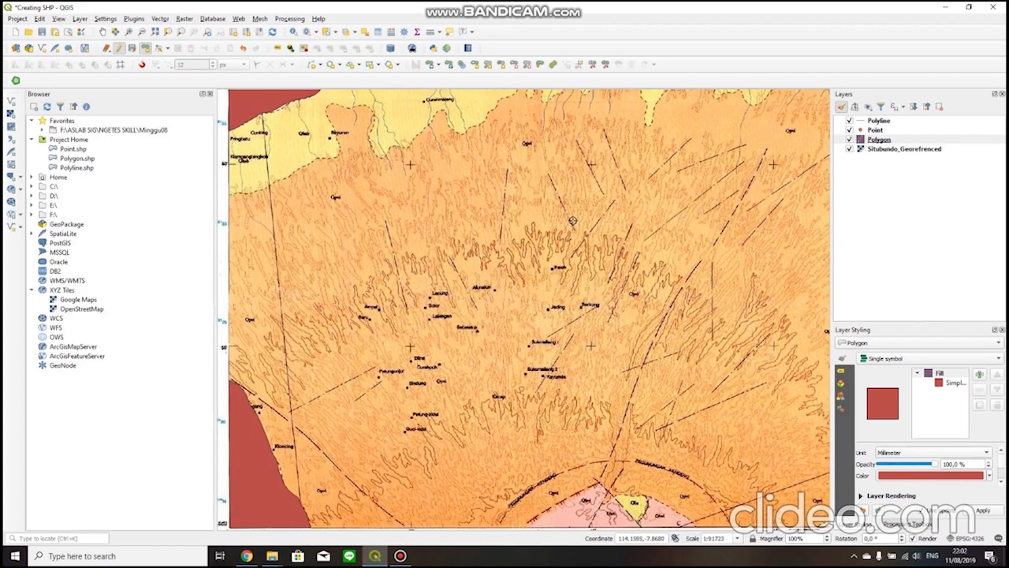
{"action": "left_click", "coordinate": [536, 171]}
{"action": "left_click", "coordinate": [623, 173]}
{"action": "left_click", "coordinate": [676, 205]}
{"action": "left_click", "coordinate": [684, 240]}
{"action": "left_click", "coordinate": [668, 290]}
{"action": "left_click", "coordinate": [581, 347]}
{"action": "left_click", "coordinate": [511, 354]}
{"action": "left_click", "coordinate": [424, 347]}
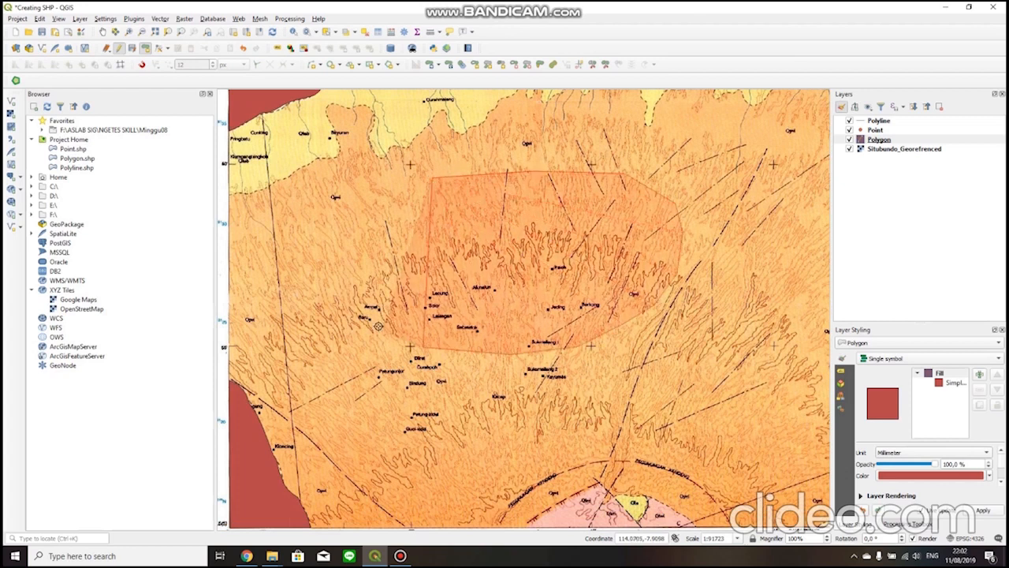
{"action": "left_click", "coordinate": [355, 235]}
{"action": "left_click", "coordinate": [359, 195]}
{"action": "right_click", "coordinate": [358, 193]}
Set the oval polygon's Kd_Formasi attribute to Qpvi and save the feature.
{"action": "left_click", "coordinate": [642, 356]}
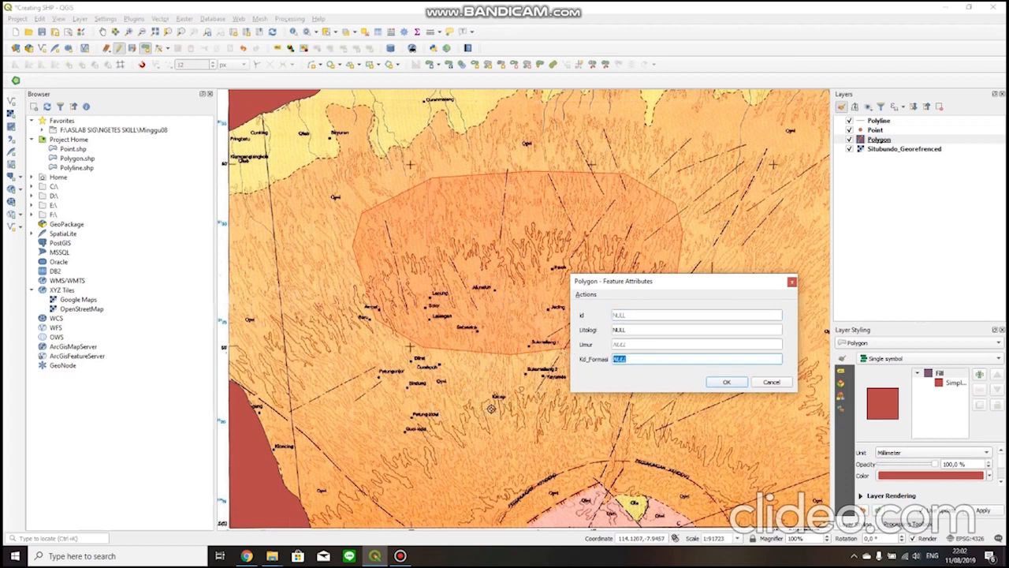
{"action": "type", "text": "Qpvi"}
{"action": "key", "text": "Return"}
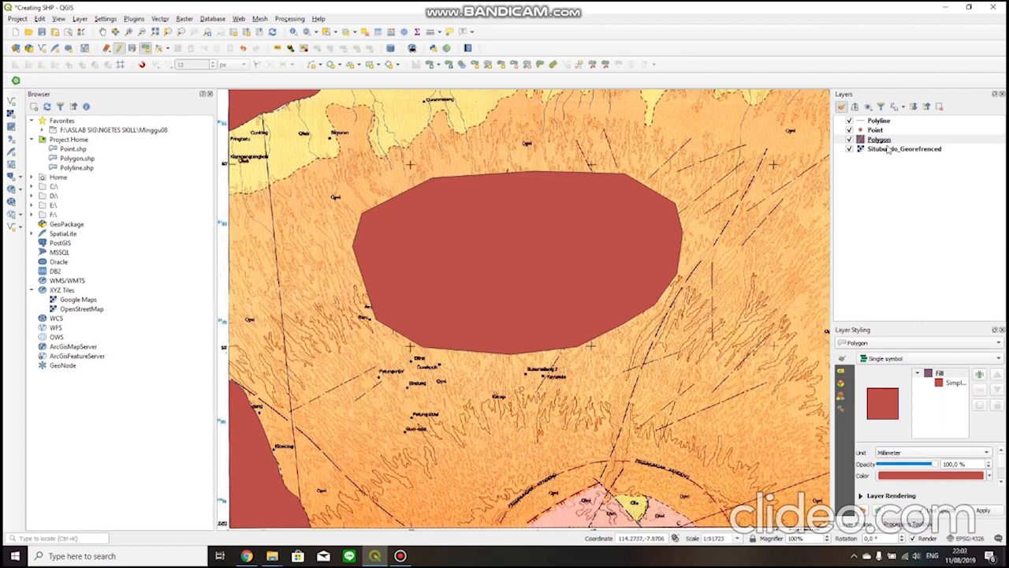
Set the Polygon layer's symbol opacity to 54.9% and apply it so the map shows through.
{"action": "right_click", "coordinate": [883, 141]}
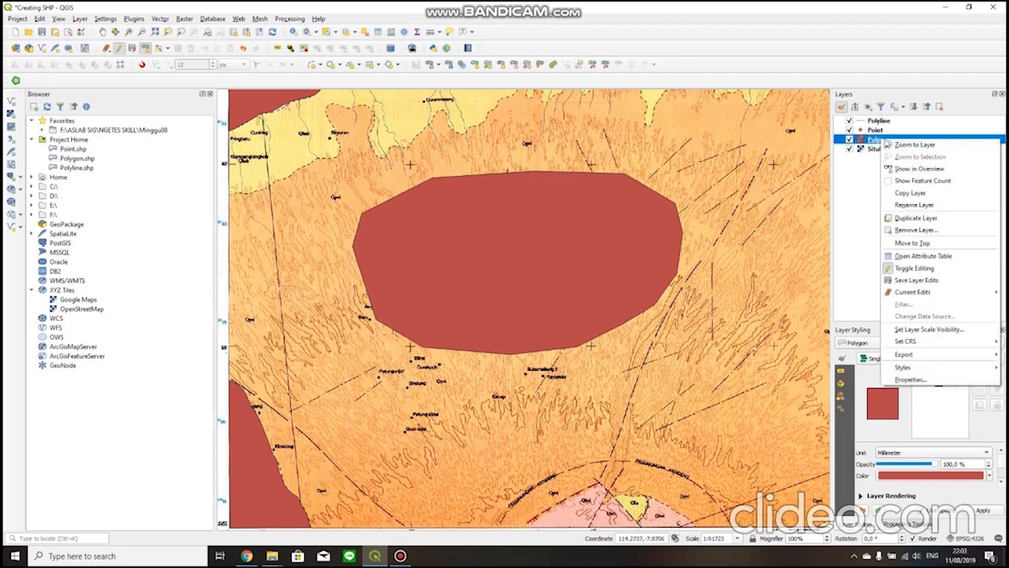
{"action": "left_click", "coordinate": [910, 379]}
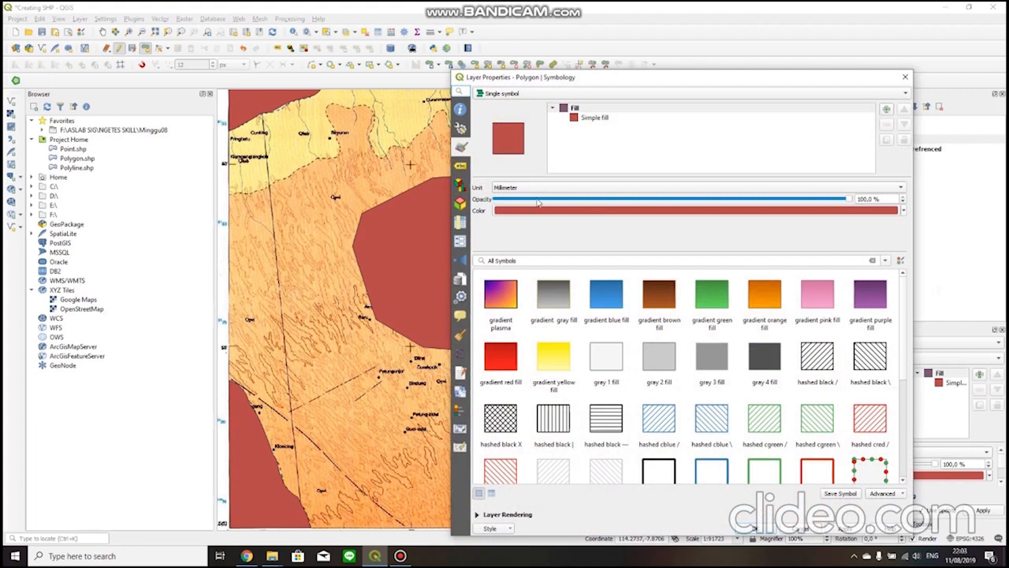
{"action": "left_click_drag", "start_coordinate": [543, 84], "coordinate": [563, 77]}
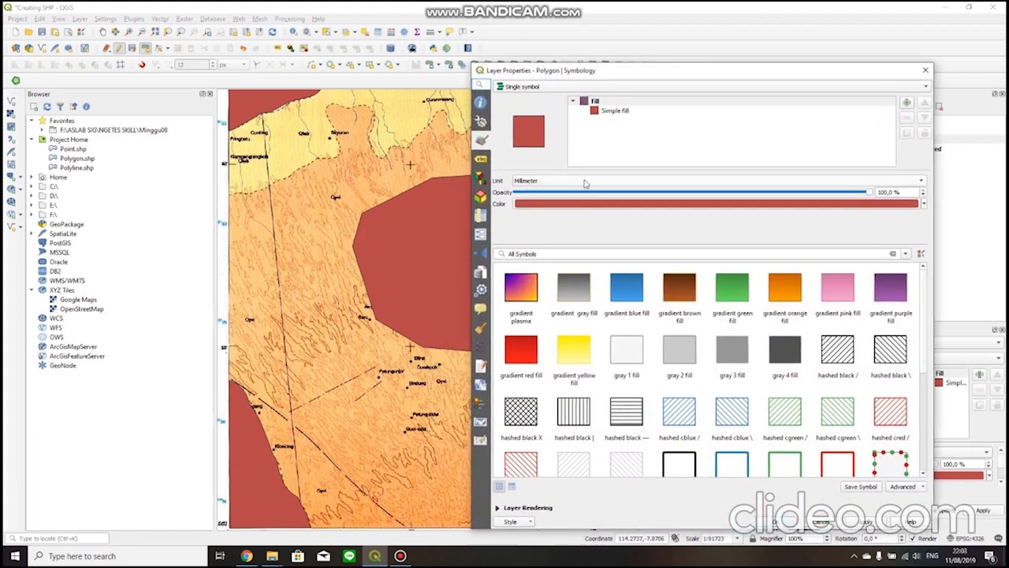
{"action": "left_click_drag", "start_coordinate": [870, 192], "coordinate": [708, 199]}
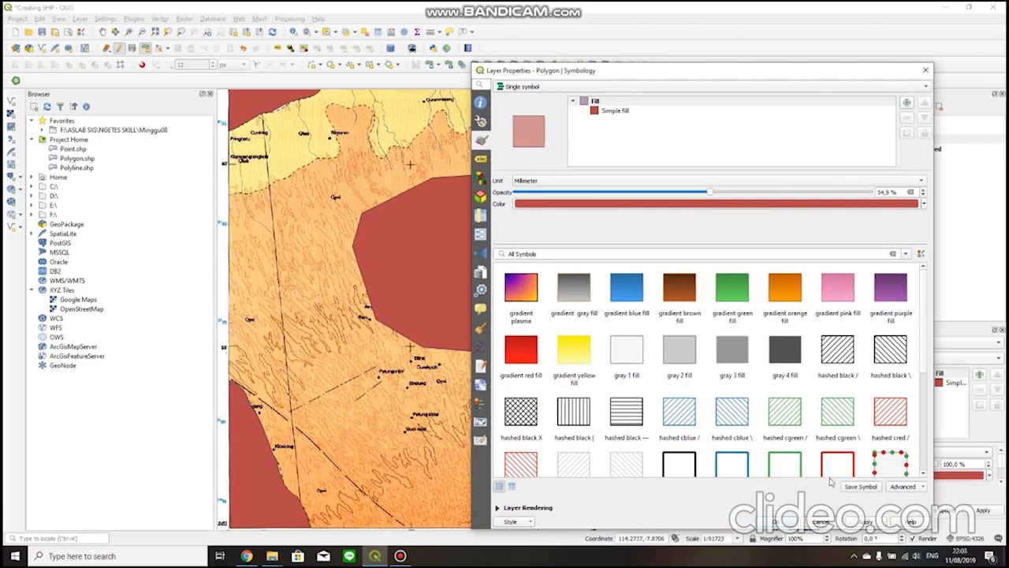
{"action": "left_click", "coordinate": [866, 522]}
{"action": "left_click", "coordinate": [779, 522]}
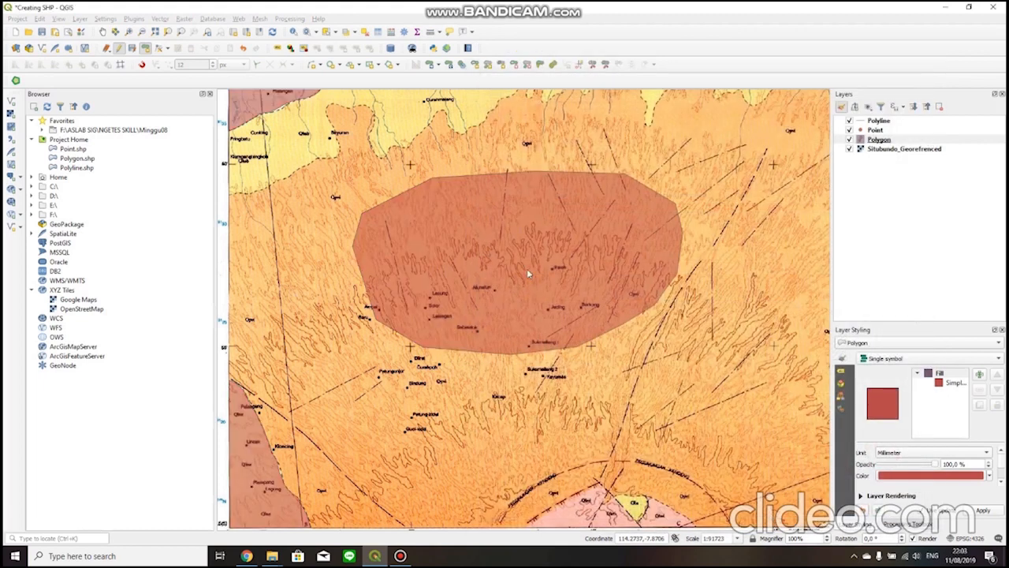
Use Fill Ring to draw a seven-sided polygon inside the oval Qpvi polygon and set its Kd_Formasi to Qa.
{"action": "scroll", "coordinate": [513, 258], "scroll_direction": "up", "scroll_amount": 1}
{"action": "left_click_drag", "start_coordinate": [533, 285], "coordinate": [551, 361]}
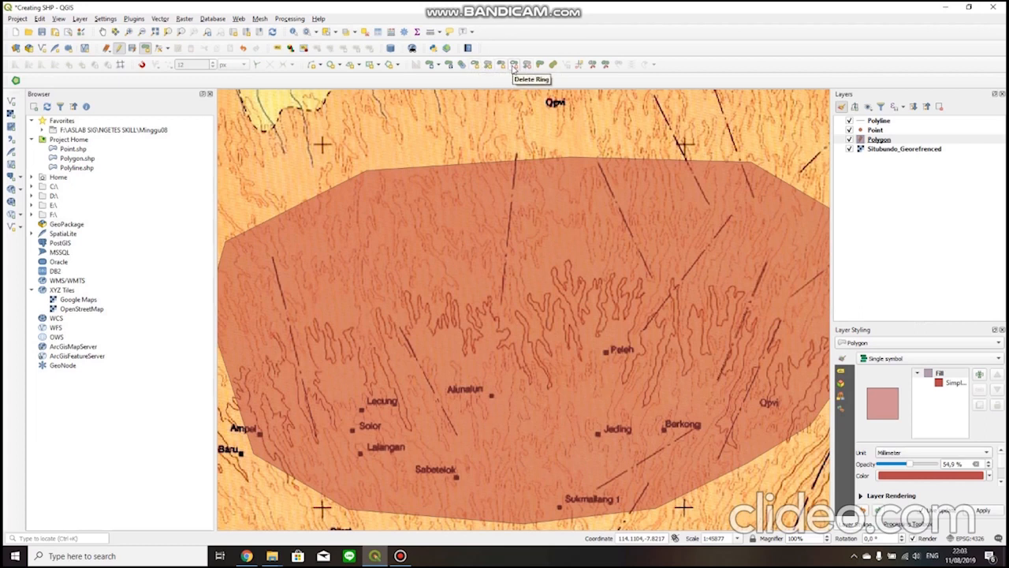
{"action": "left_click", "coordinate": [501, 64]}
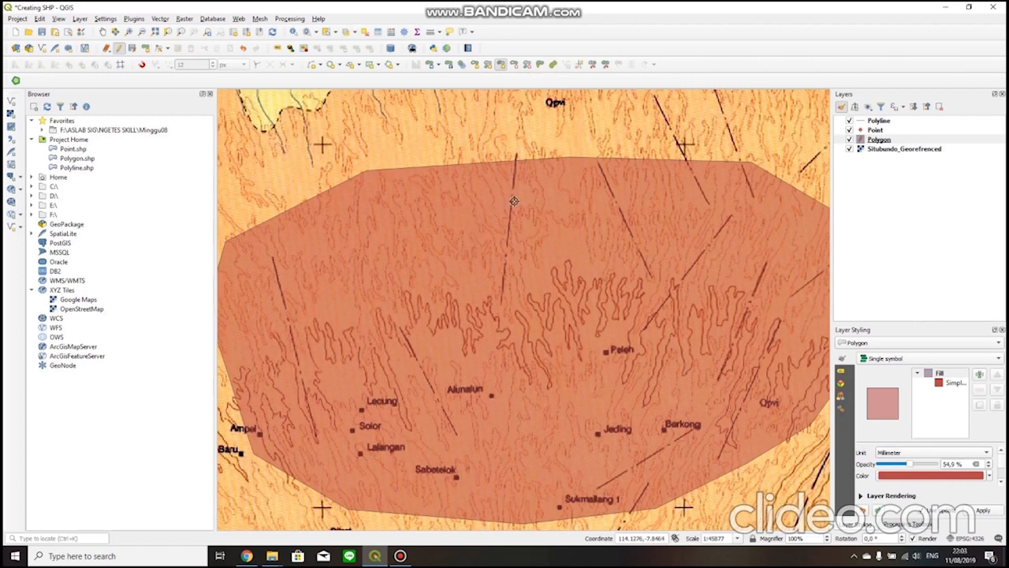
{"action": "left_click", "coordinate": [434, 217]}
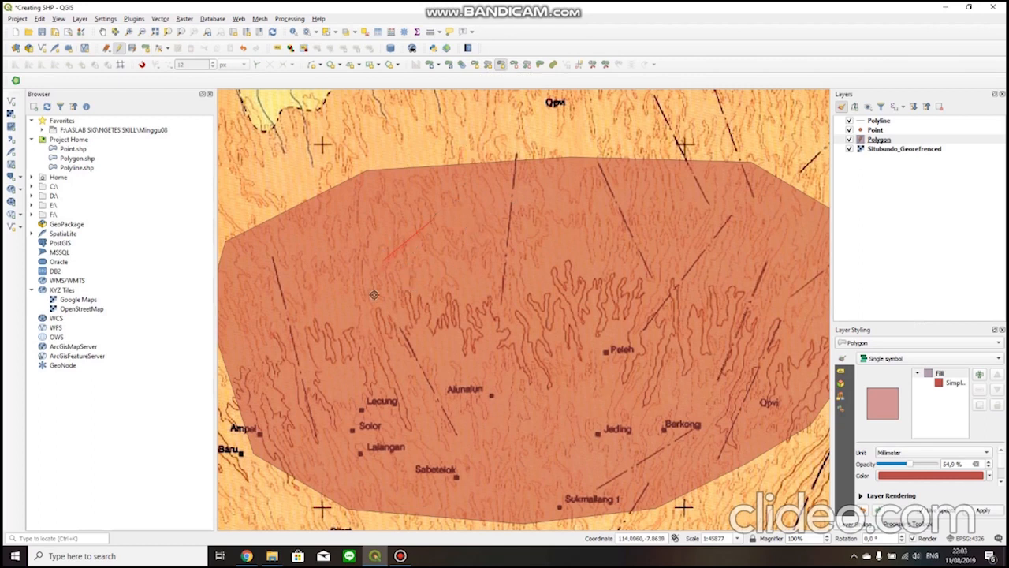
{"action": "right_click", "coordinate": [496, 226]}
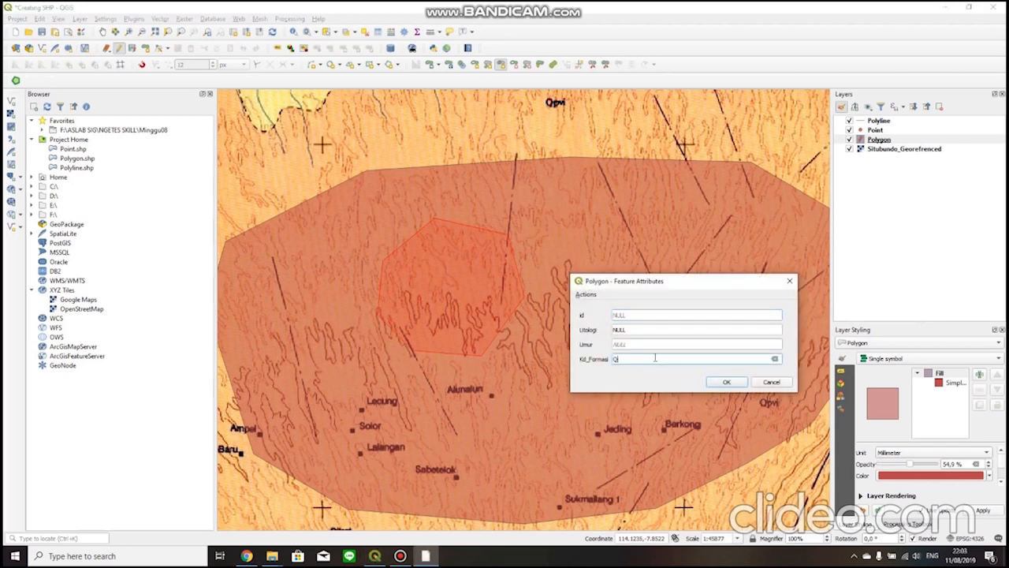
{"action": "left_click", "coordinate": [713, 381]}
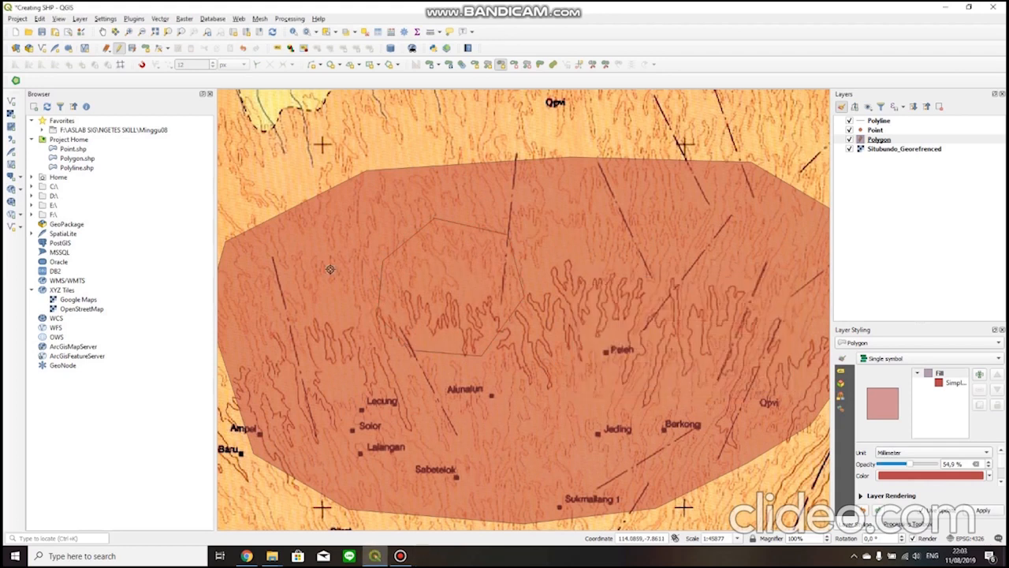
Style the Polygon layer as Categorized by the Kd_Formasi column, classify its values with random colors and apply.
{"action": "left_click_drag", "start_coordinate": [406, 281], "coordinate": [464, 300]}
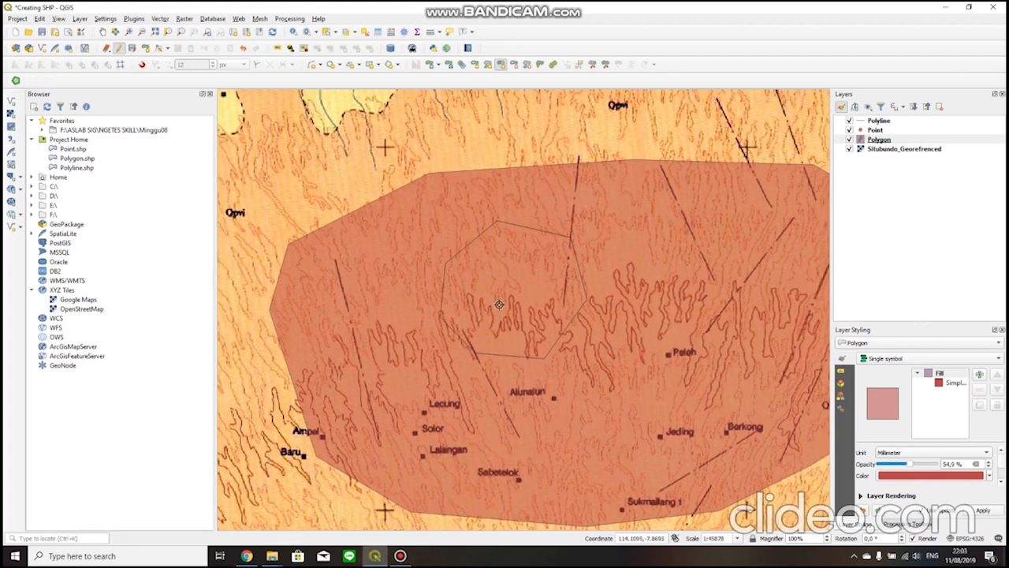
{"action": "left_click_drag", "start_coordinate": [504, 314], "coordinate": [487, 299]}
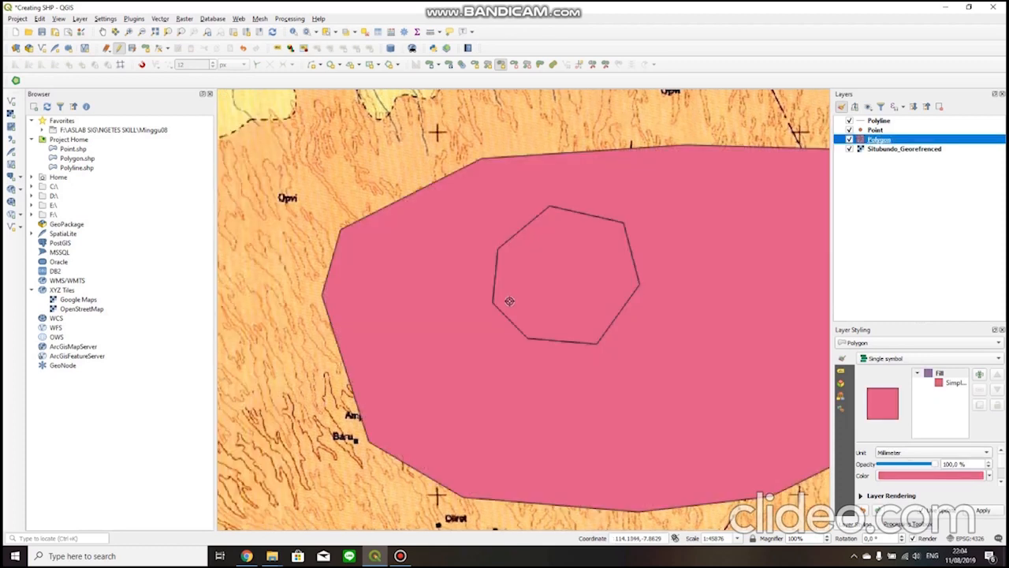
{"action": "left_click_drag", "start_coordinate": [509, 300], "coordinate": [460, 302]}
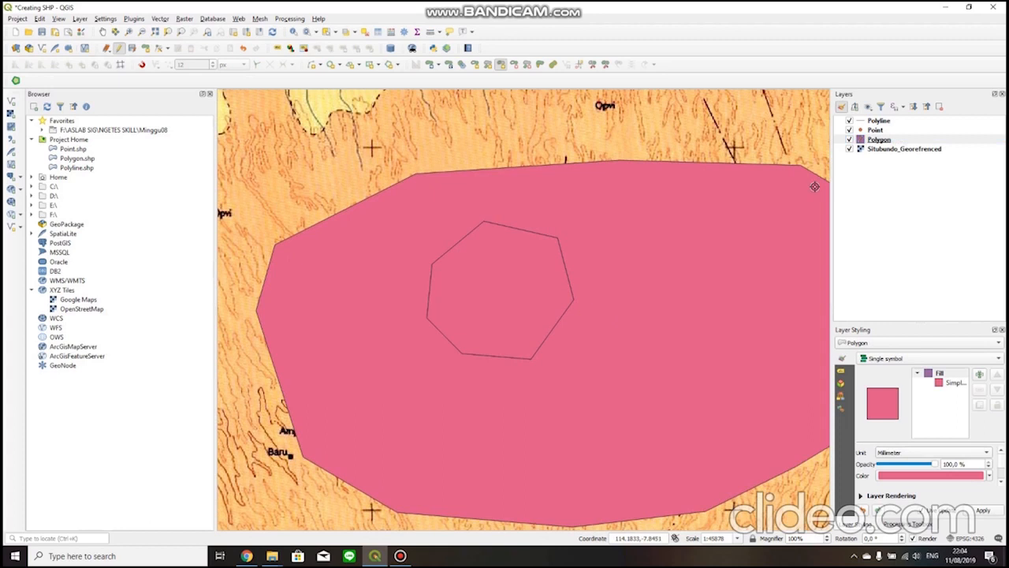
{"action": "right_click", "coordinate": [879, 141]}
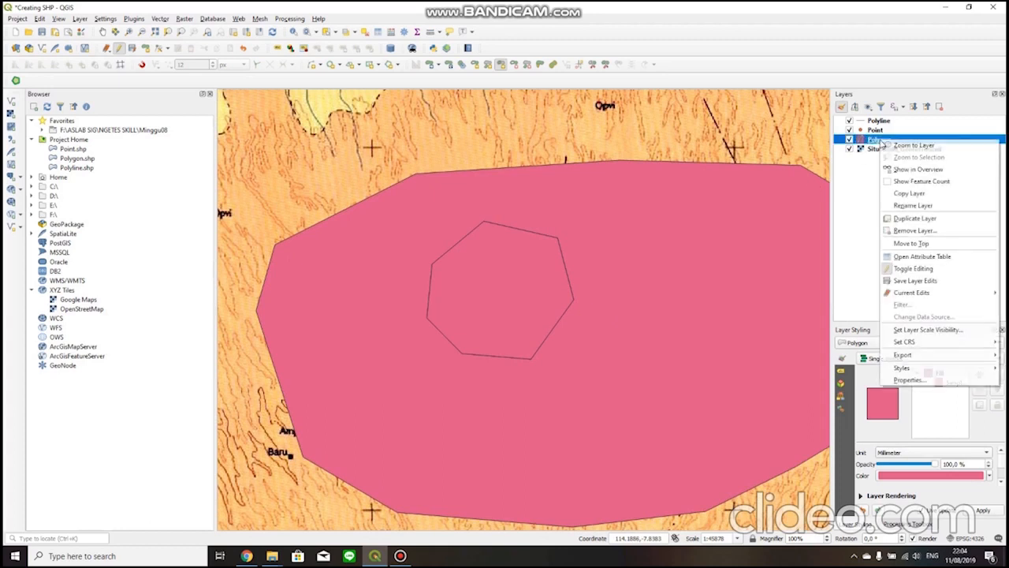
{"action": "left_click", "coordinate": [903, 380]}
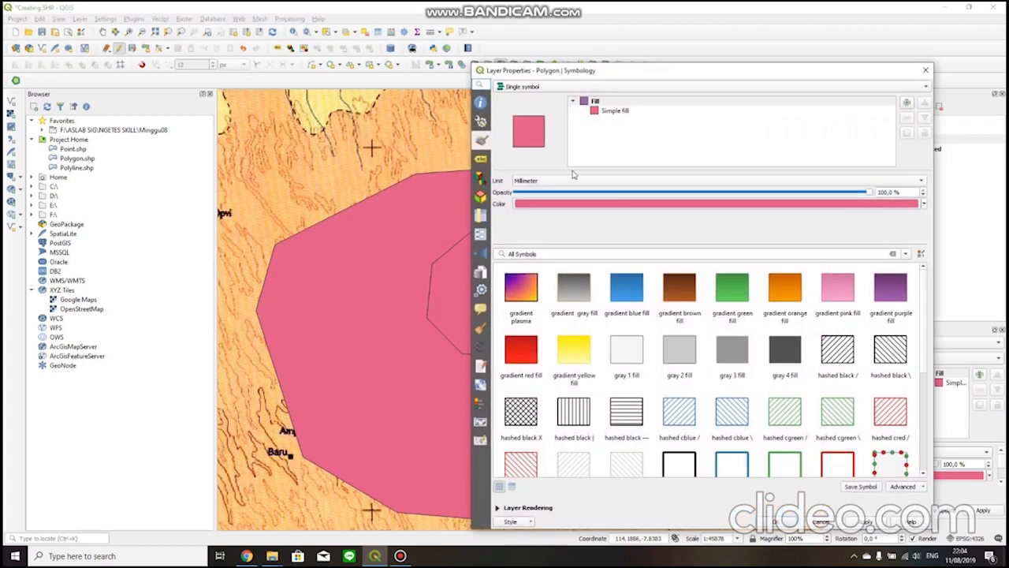
{"action": "left_click", "coordinate": [572, 87]}
{"action": "left_click", "coordinate": [573, 99]}
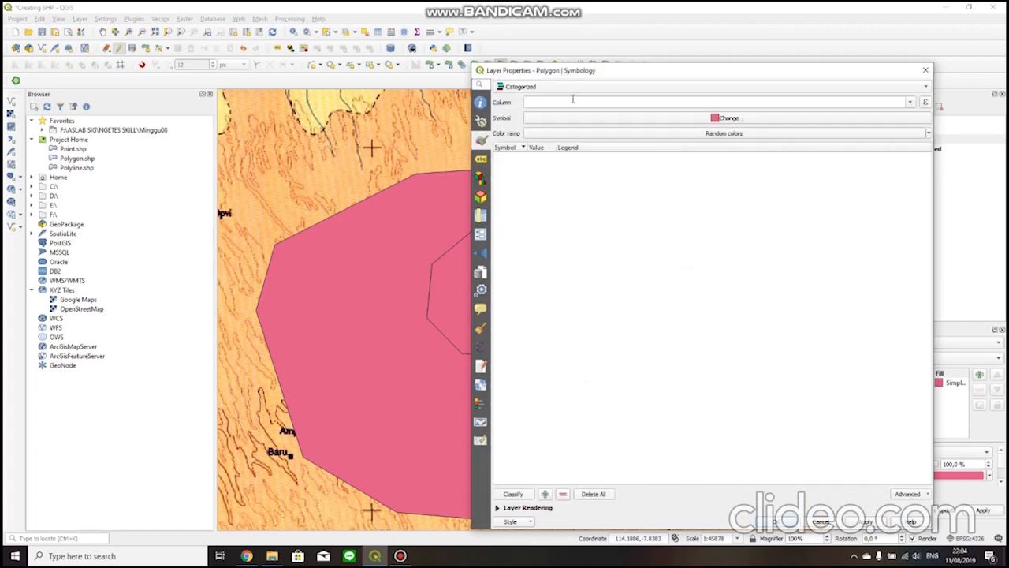
{"action": "left_click", "coordinate": [911, 103]}
{"action": "left_click", "coordinate": [604, 150]}
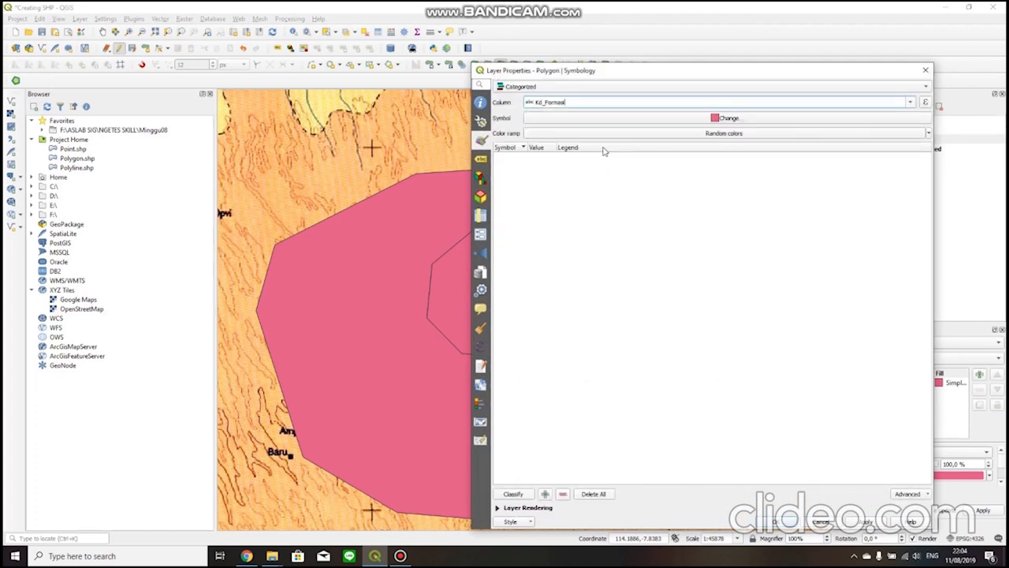
{"action": "left_click", "coordinate": [513, 493]}
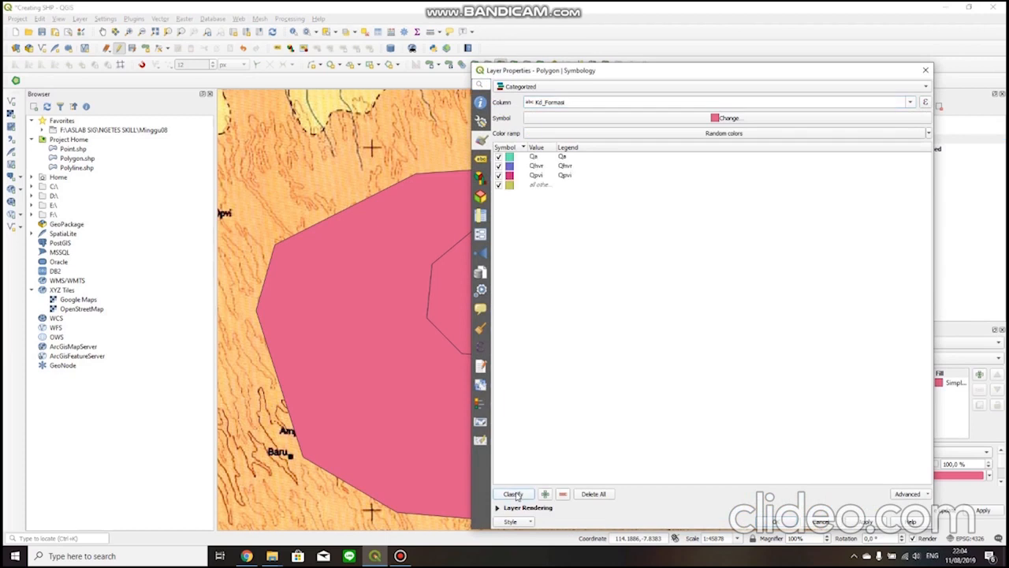
{"action": "left_click", "coordinate": [781, 522]}
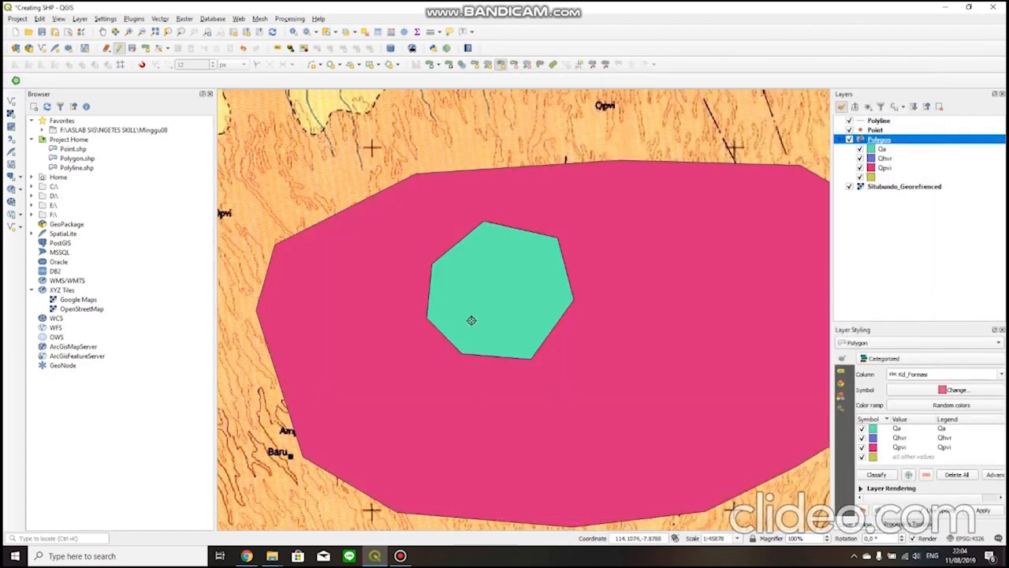
Undo the filled ring polygon and the oval Qpvi polygon in the middle of the map.
{"action": "scroll", "coordinate": [426, 345], "scroll_direction": "down", "scroll_amount": 4}
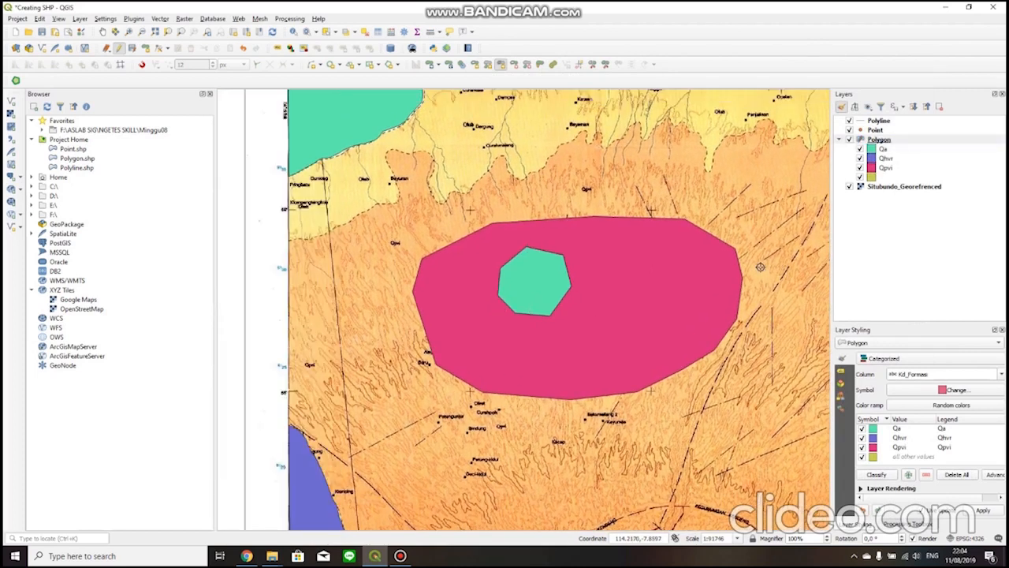
{"action": "left_click_drag", "start_coordinate": [661, 265], "coordinate": [617, 300]}
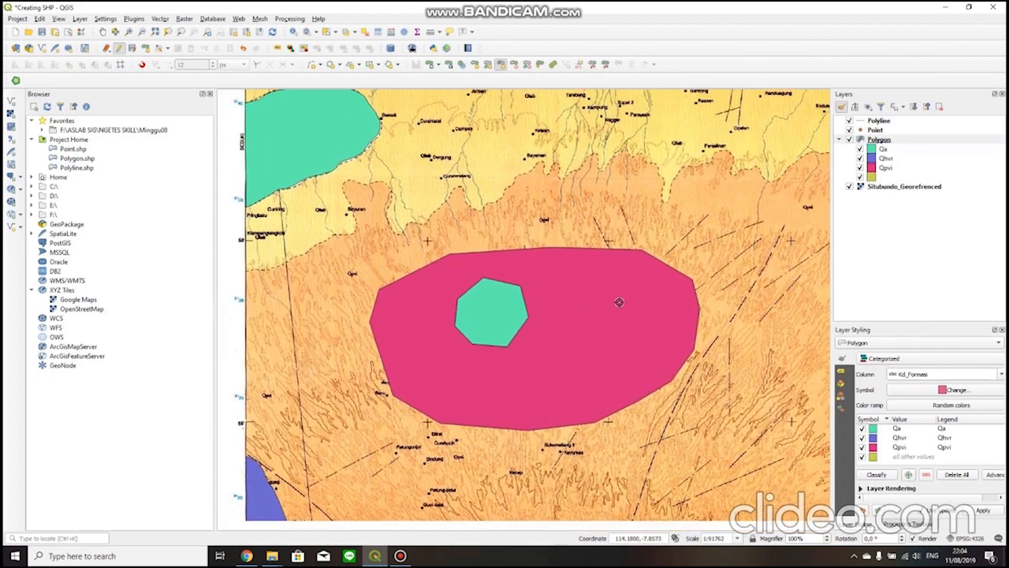
{"action": "left_click", "coordinate": [244, 48]}
{"action": "left_click", "coordinate": [244, 48]}
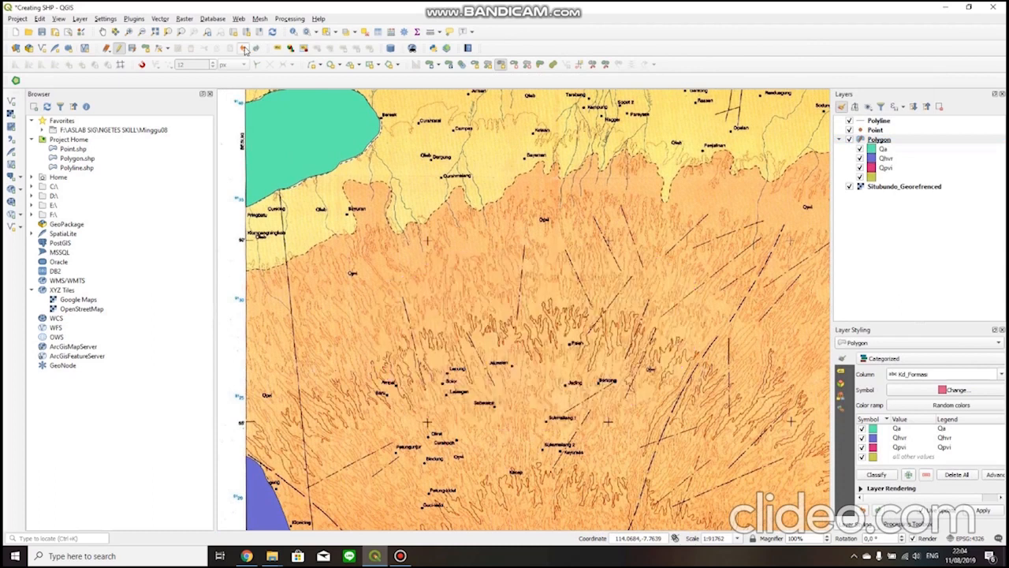
{"action": "left_click_drag", "start_coordinate": [415, 265], "coordinate": [482, 202]}
{"action": "left_click_drag", "start_coordinate": [547, 280], "coordinate": [564, 358]}
{"action": "left_click_drag", "start_coordinate": [450, 298], "coordinate": [394, 409]}
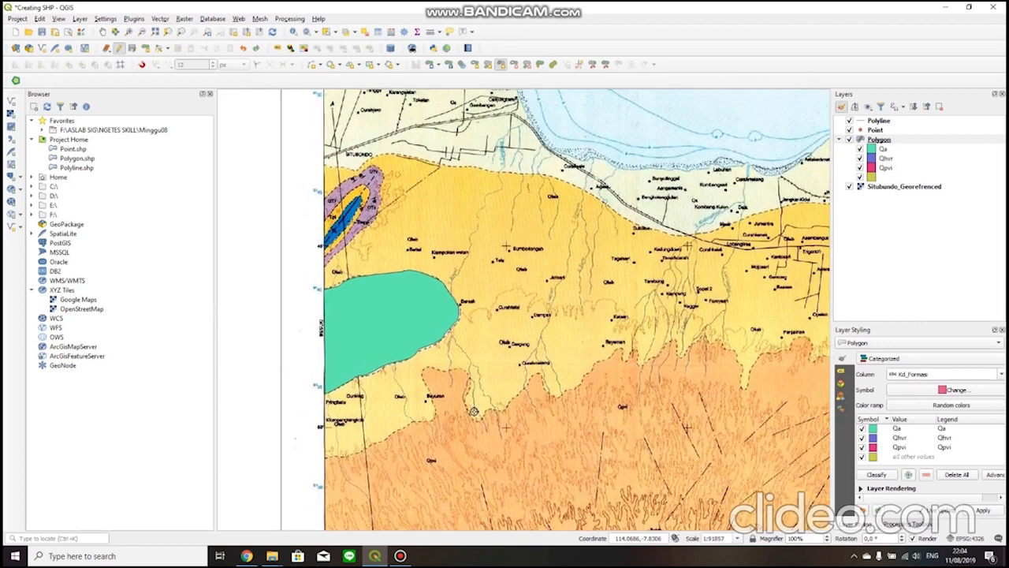
{"action": "left_click_drag", "start_coordinate": [475, 422], "coordinate": [494, 340]}
{"action": "left_click_drag", "start_coordinate": [351, 372], "coordinate": [367, 335]}
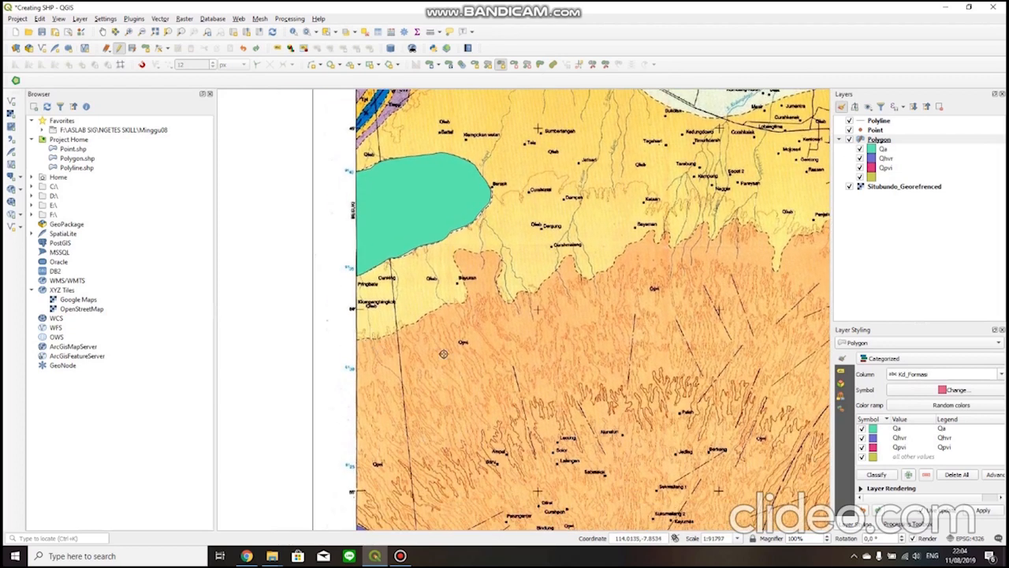
{"action": "scroll", "coordinate": [486, 359], "scroll_direction": "down", "scroll_amount": 1}
{"action": "scroll", "coordinate": [438, 501], "scroll_direction": "up", "scroll_amount": 2}
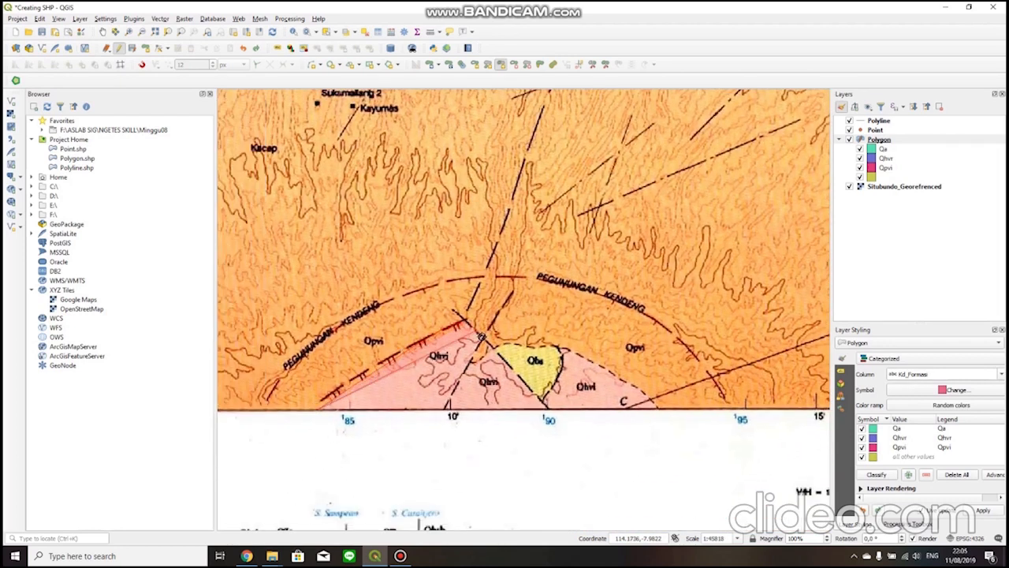
{"action": "left_click", "coordinate": [545, 403]}
{"action": "left_click", "coordinate": [556, 374]}
{"action": "left_click", "coordinate": [562, 364]}
{"action": "left_click", "coordinate": [560, 348]}
{"action": "left_click", "coordinate": [592, 359]}
{"action": "left_click", "coordinate": [617, 376]}
{"action": "left_click", "coordinate": [629, 384]}
{"action": "left_click", "coordinate": [647, 397]}
{"action": "left_click", "coordinate": [657, 410]}
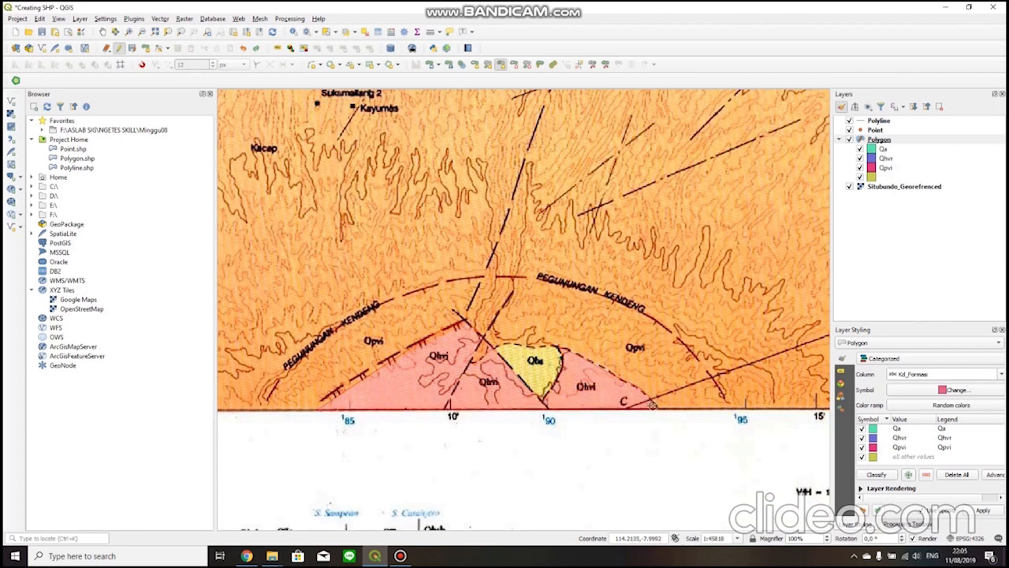
{"action": "scroll", "coordinate": [661, 411], "scroll_direction": "up", "scroll_amount": 2}
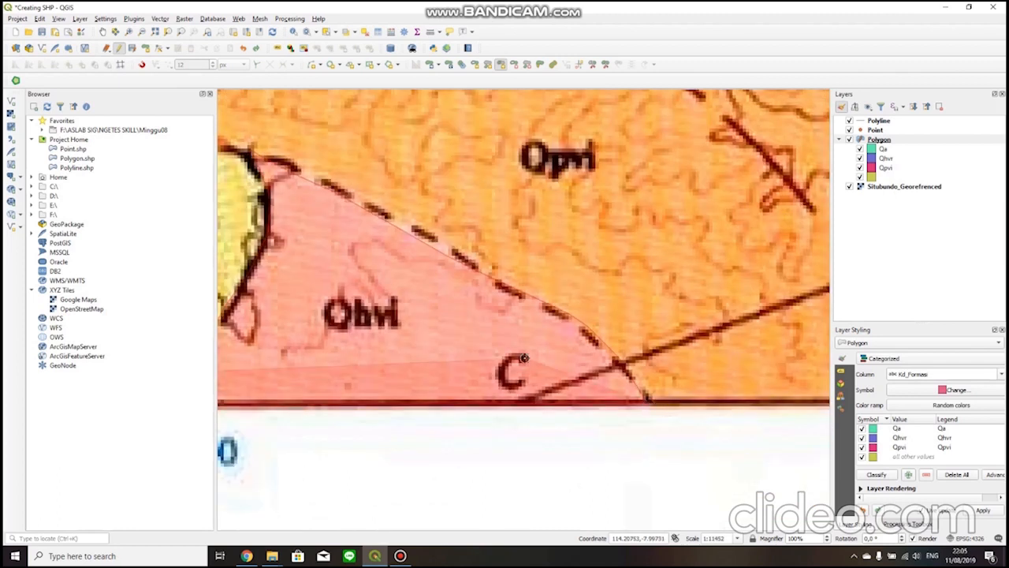
{"action": "scroll", "coordinate": [649, 400], "scroll_direction": "down", "scroll_amount": 2}
{"action": "right_click", "coordinate": [555, 340]}
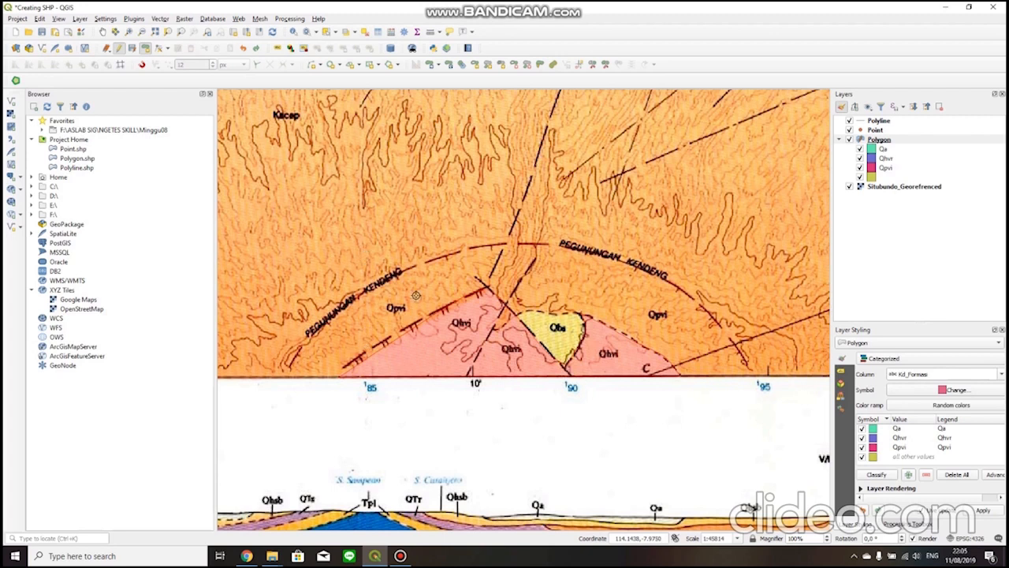
Digitize a polygon around the pink Qhvi area on the map's lower edge, skirting the yellow Qbs wedge, and set its Kd_Formasi to Qhvi.
{"action": "left_click", "coordinate": [342, 378]}
{"action": "left_click", "coordinate": [389, 343]}
{"action": "left_click", "coordinate": [434, 316]}
{"action": "left_click", "coordinate": [490, 289]}
{"action": "left_click", "coordinate": [511, 311]}
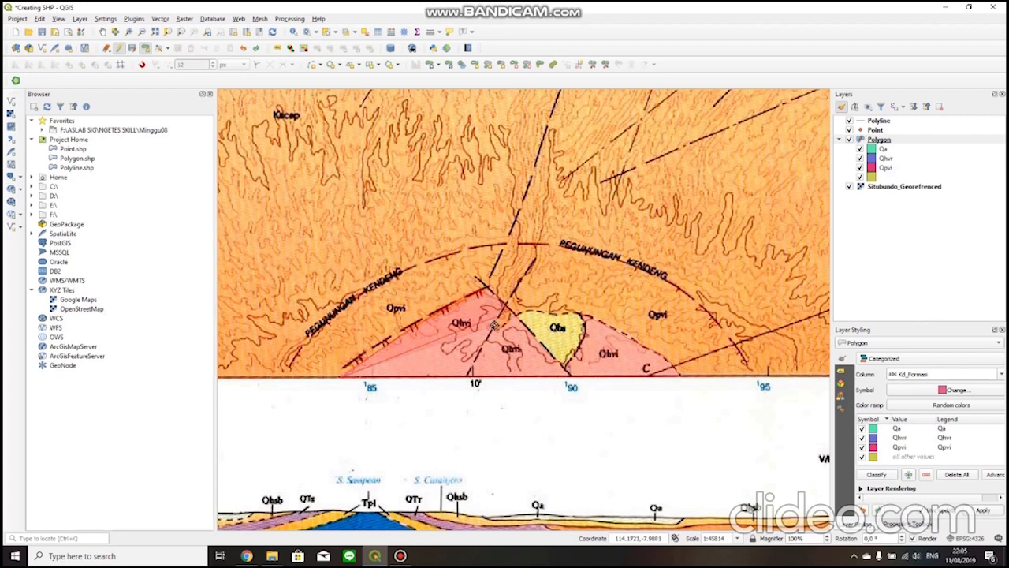
{"action": "left_click", "coordinate": [566, 366]}
{"action": "left_click", "coordinate": [585, 332]}
{"action": "left_click", "coordinate": [585, 315]}
{"action": "left_click", "coordinate": [618, 334]}
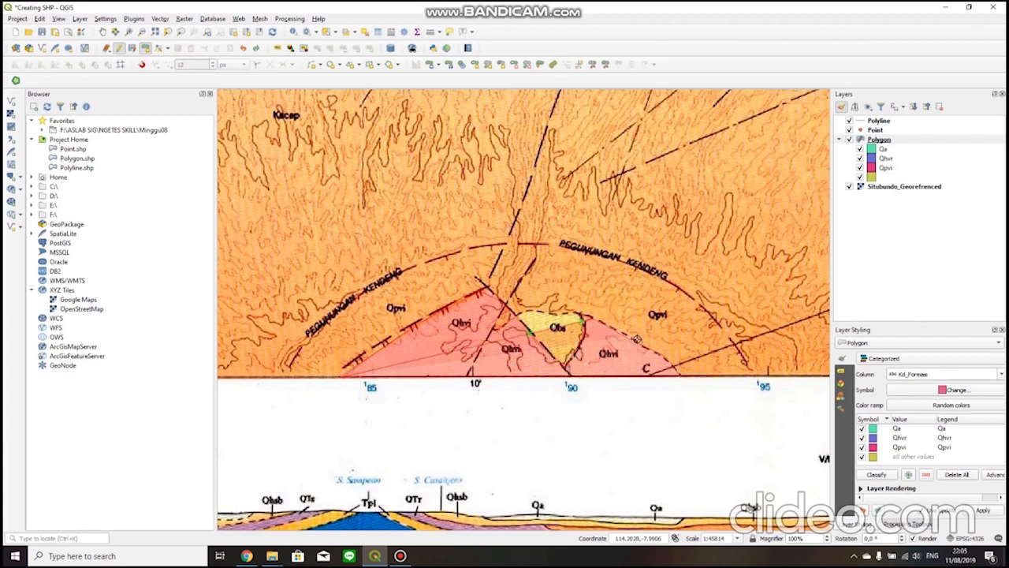
{"action": "left_click", "coordinate": [657, 356]}
{"action": "right_click", "coordinate": [680, 372]}
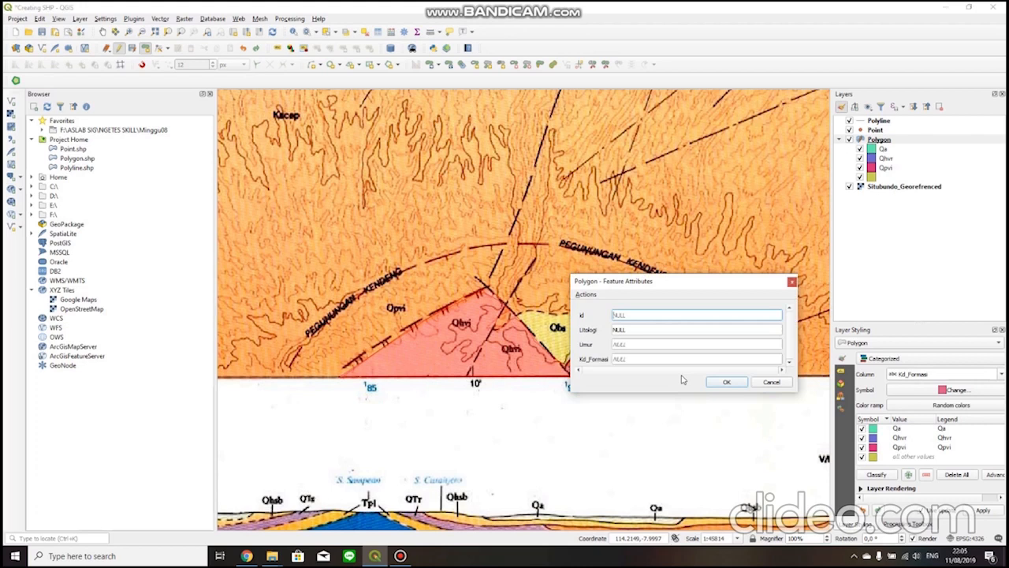
{"action": "type", "text": "Qhvi"}
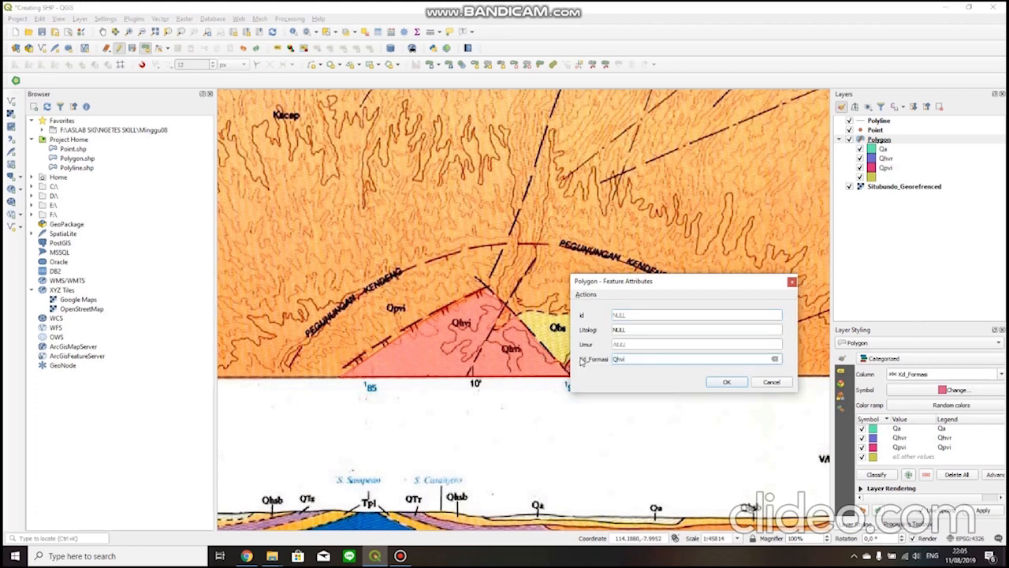
{"action": "key", "text": "Return"}
Hide the Polygon layer so the village symbols on the scanned geological map can be digitized.
{"action": "scroll", "coordinate": [409, 317], "scroll_direction": "down", "scroll_amount": 1}
{"action": "left_click_drag", "start_coordinate": [322, 209], "coordinate": [509, 406]}
{"action": "left_click_drag", "start_coordinate": [574, 313], "coordinate": [457, 308]}
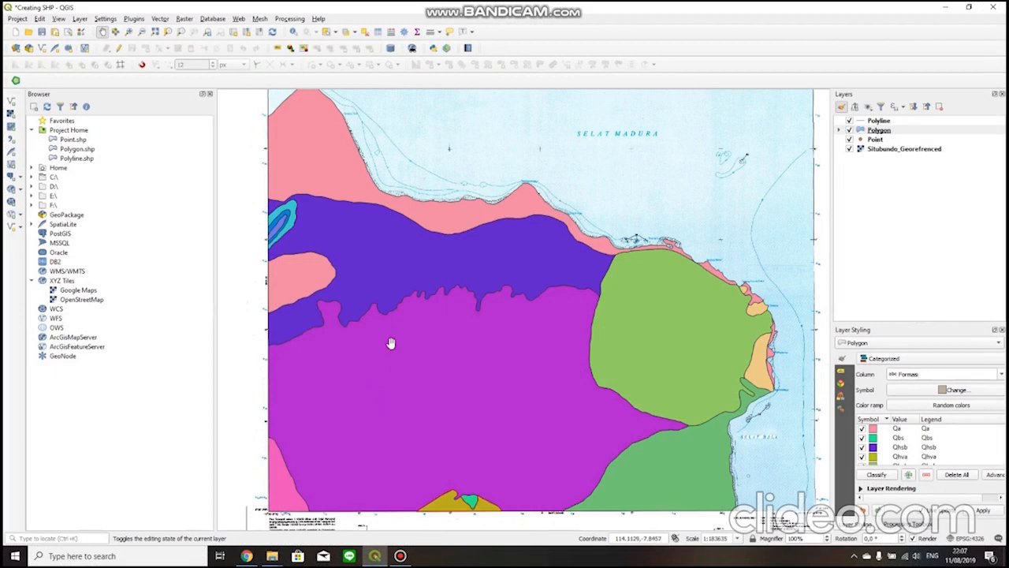
{"action": "left_click_drag", "start_coordinate": [575, 278], "coordinate": [590, 237]}
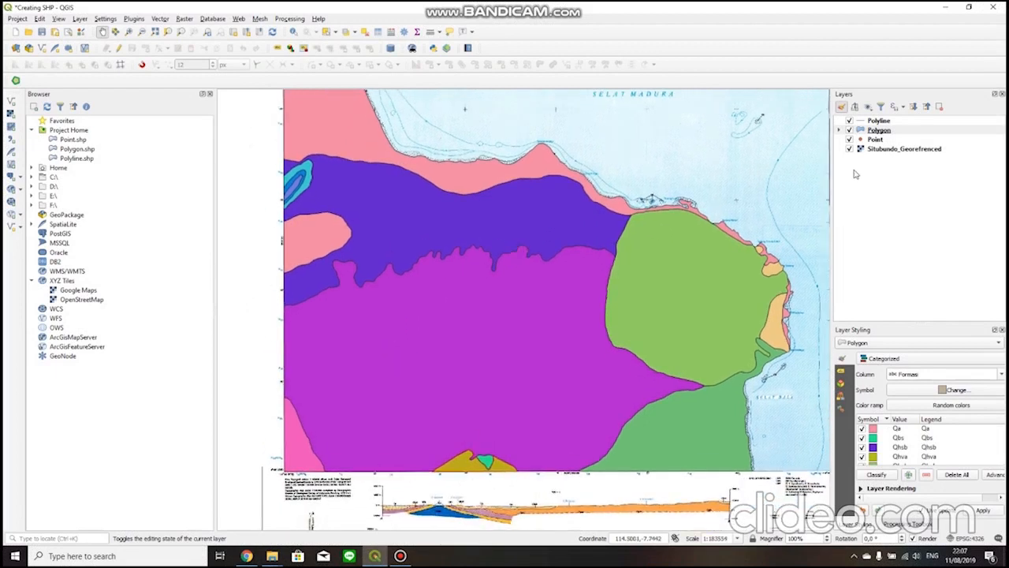
{"action": "left_click", "coordinate": [876, 140]}
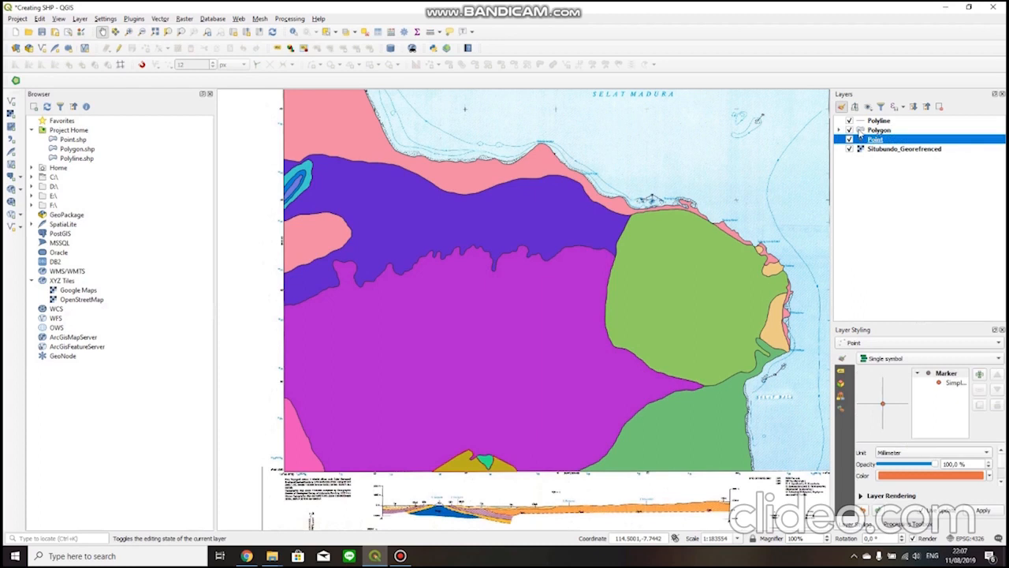
{"action": "left_click_drag", "start_coordinate": [492, 247], "coordinate": [489, 282]}
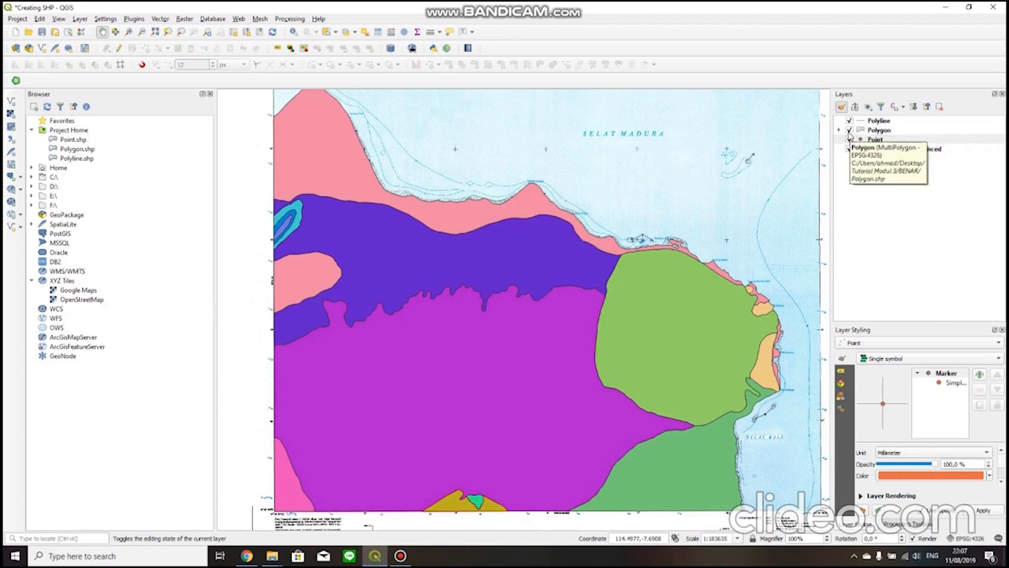
{"action": "left_click", "coordinate": [850, 130]}
{"action": "left_click_drag", "start_coordinate": [509, 305], "coordinate": [579, 260]}
{"action": "scroll", "coordinate": [521, 323], "scroll_direction": "up", "scroll_amount": 1}
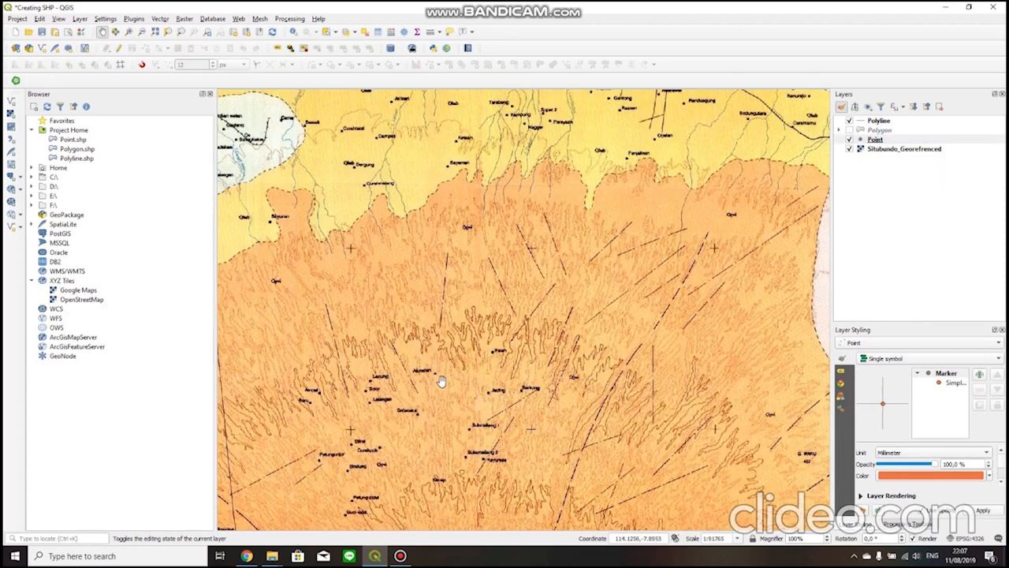
{"action": "left_click_drag", "start_coordinate": [422, 386], "coordinate": [545, 311]}
Turn on editing for the Point layer and start adding point features.
{"action": "left_click", "coordinate": [872, 141]}
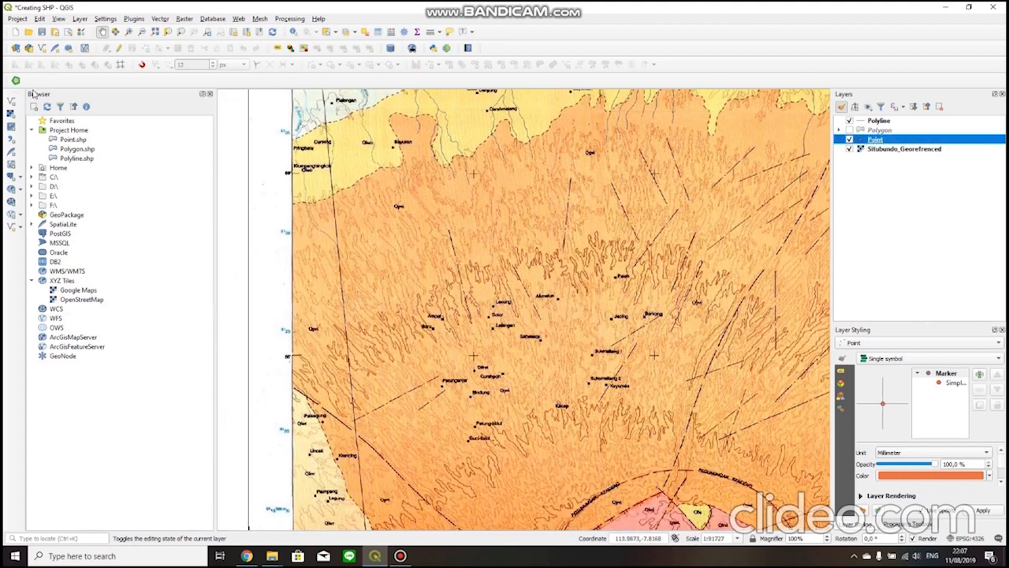
{"action": "left_click", "coordinate": [118, 49]}
{"action": "left_click", "coordinate": [145, 49]}
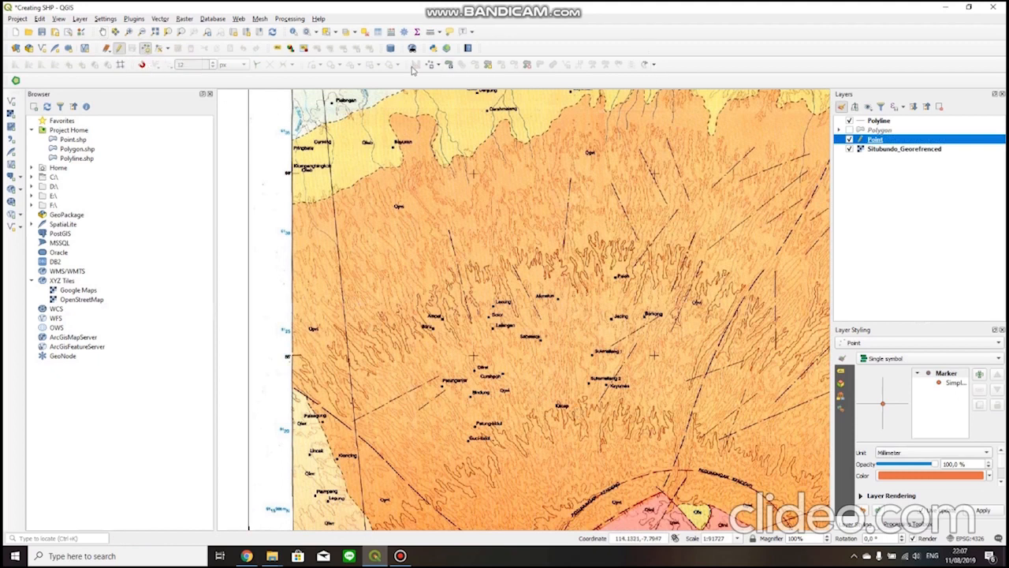
{"action": "right_click", "coordinate": [742, 66]}
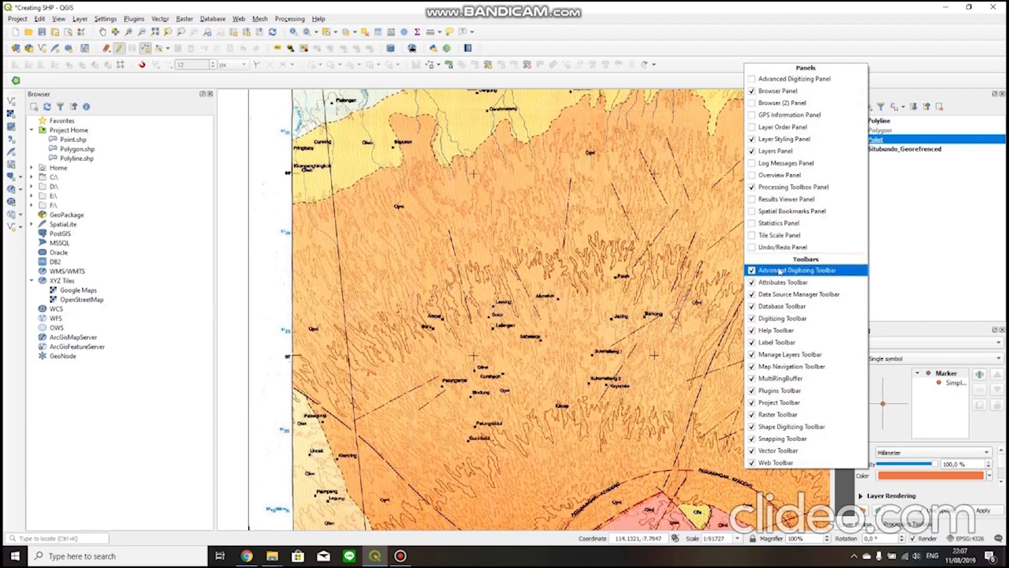
{"action": "left_click", "coordinate": [649, 38]}
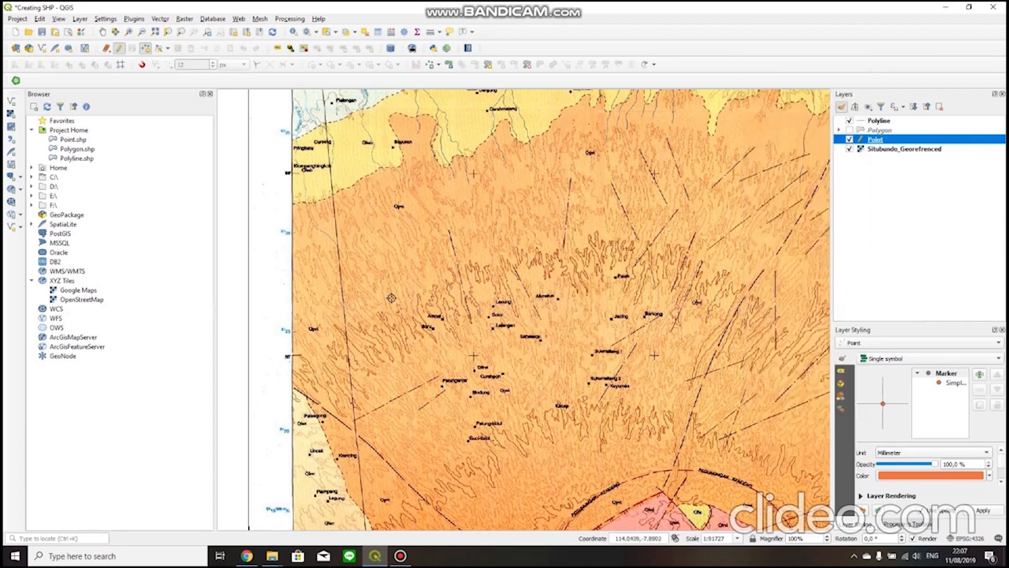
Add a point on the Bindung village marker with Jns_Point Desa and Nm_Point Bindung.
{"action": "scroll", "coordinate": [464, 372], "scroll_direction": "up", "scroll_amount": 1}
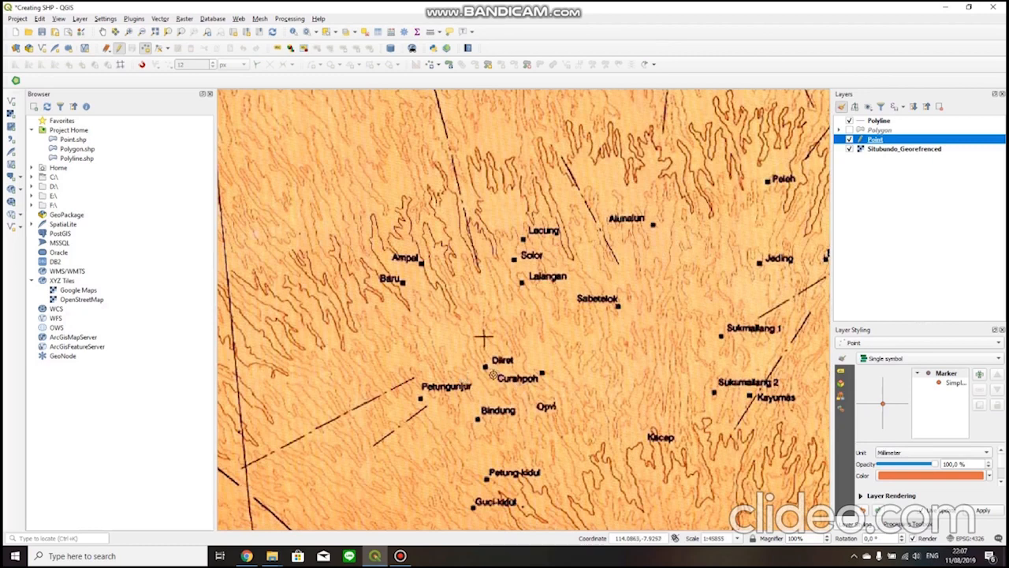
{"action": "scroll", "coordinate": [484, 337], "scroll_direction": "up", "scroll_amount": 1}
{"action": "scroll", "coordinate": [481, 315], "scroll_direction": "down", "scroll_amount": 1}
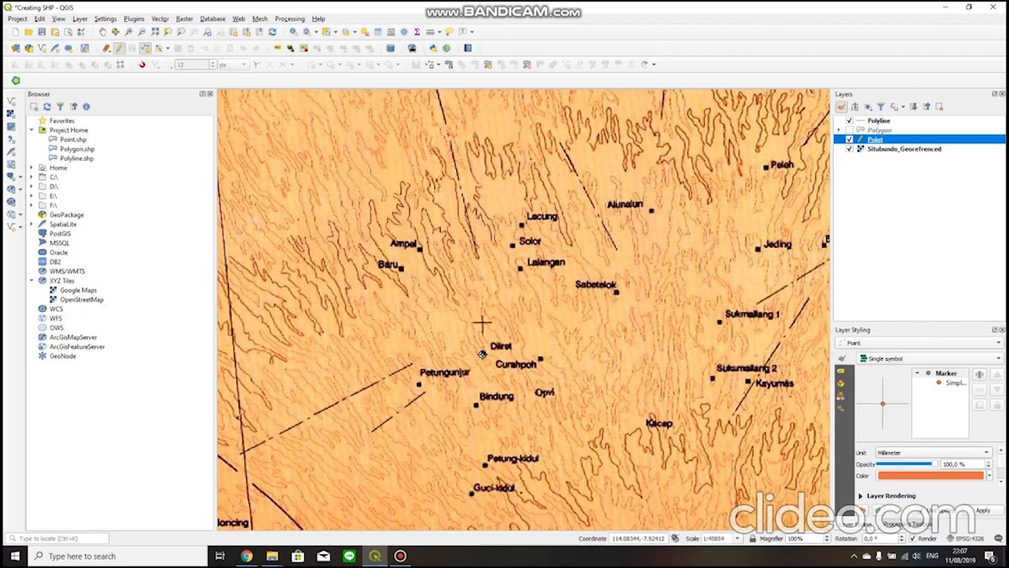
{"action": "scroll", "coordinate": [497, 372], "scroll_direction": "down", "scroll_amount": 2}
{"action": "scroll", "coordinate": [490, 376], "scroll_direction": "up", "scroll_amount": 2}
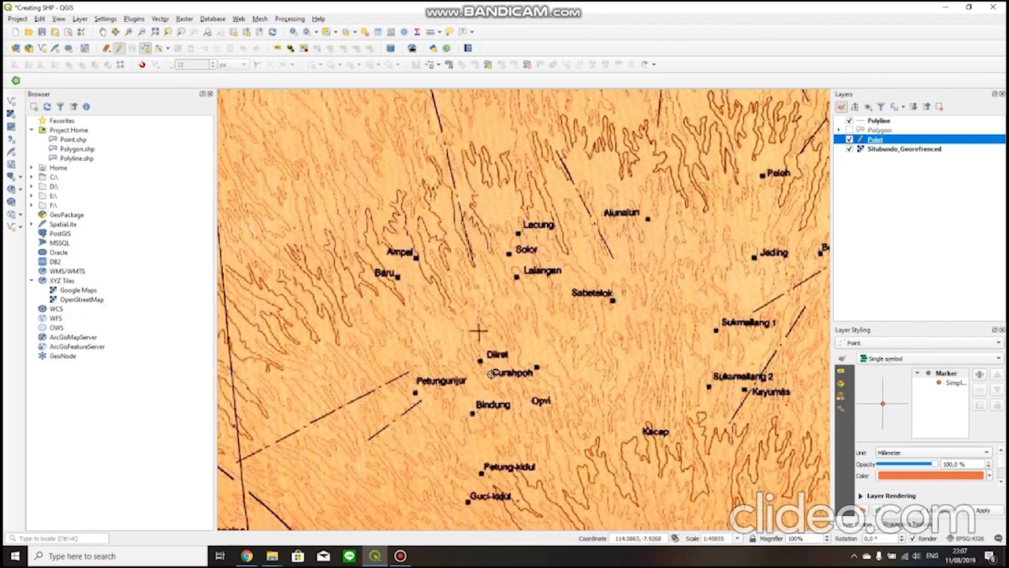
{"action": "left_click_drag", "start_coordinate": [451, 358], "coordinate": [473, 405]}
{"action": "scroll", "coordinate": [570, 410], "scroll_direction": "down", "scroll_amount": 1}
{"action": "scroll", "coordinate": [569, 410], "scroll_direction": "up", "scroll_amount": 1}
{"action": "scroll", "coordinate": [472, 405], "scroll_direction": "up", "scroll_amount": 2}
{"action": "scroll", "coordinate": [471, 411], "scroll_direction": "down", "scroll_amount": 1}
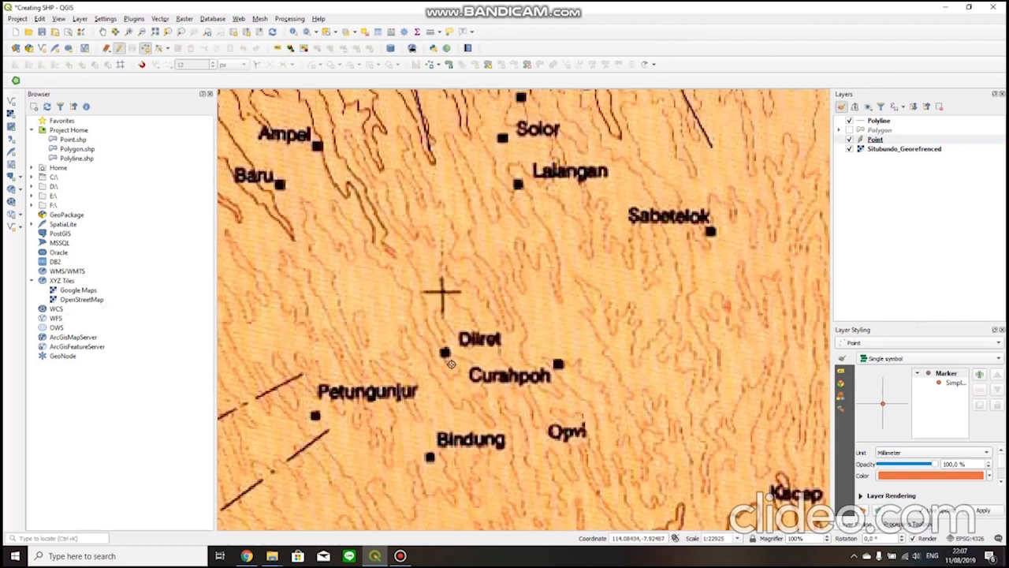
{"action": "left_click", "coordinate": [429, 457]}
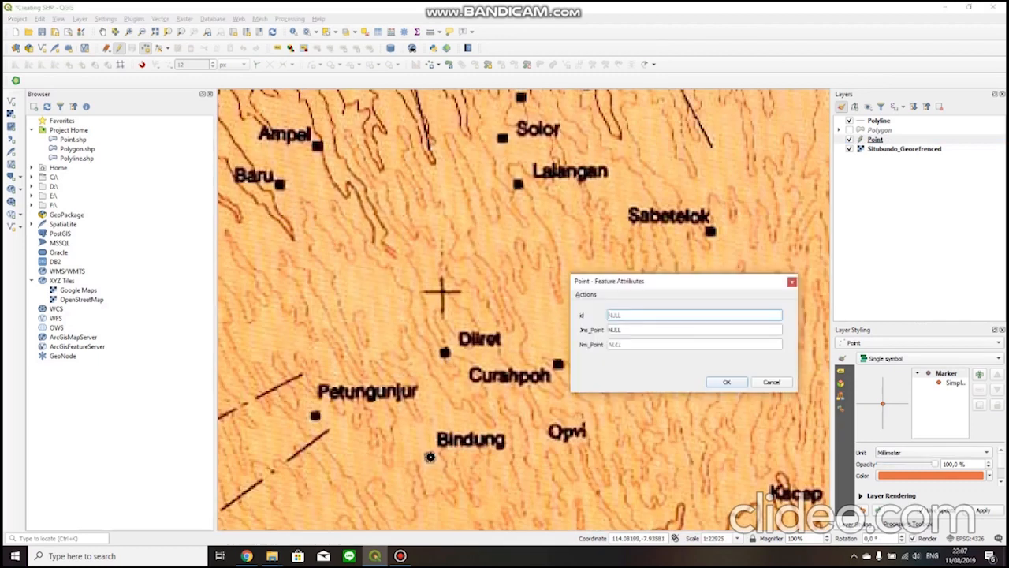
{"action": "left_click", "coordinate": [644, 329]}
{"action": "type", "text": "De"}
{"action": "key", "text": "Tab"}
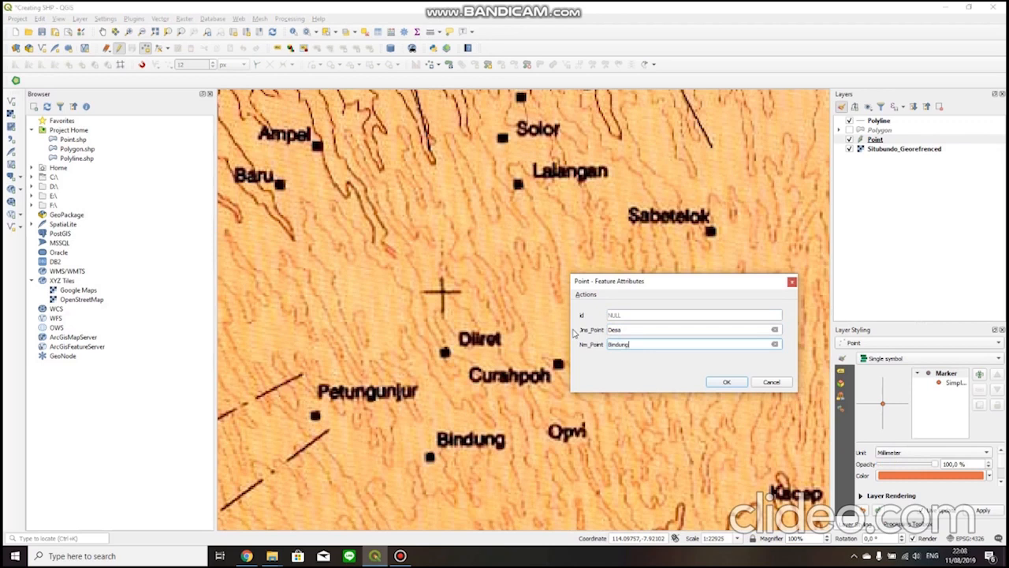
{"action": "key", "text": "Return"}
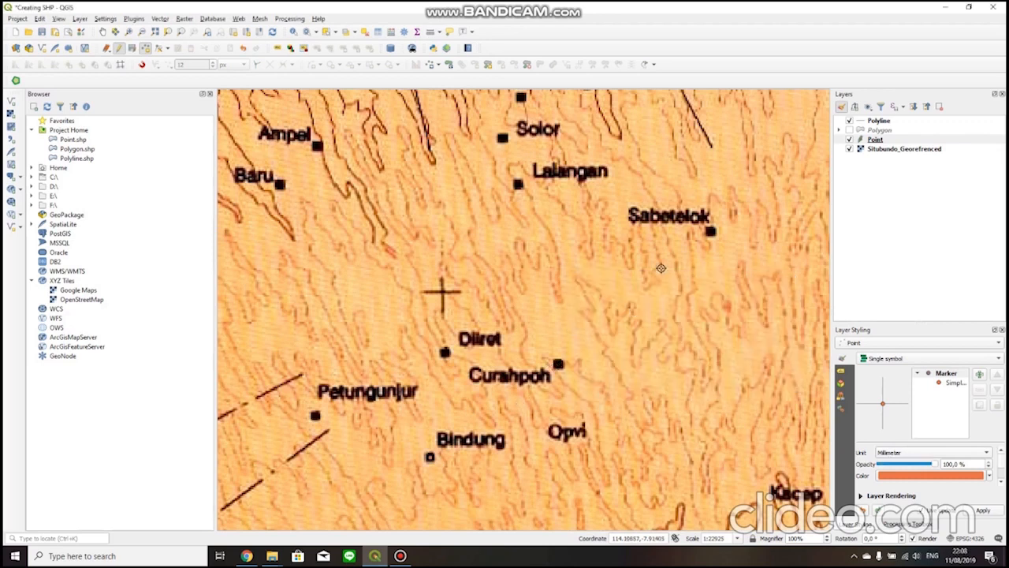
Add a point on the Sabetelok village marker with Jns_Point Desa and the village's name as Nm_Point.
{"action": "left_click", "coordinate": [712, 231]}
{"action": "left_click", "coordinate": [650, 344]}
{"action": "left_click_drag", "start_coordinate": [637, 329], "coordinate": [578, 332]}
{"action": "type", "text": "Desa"}
{"action": "key", "text": "Tab"}
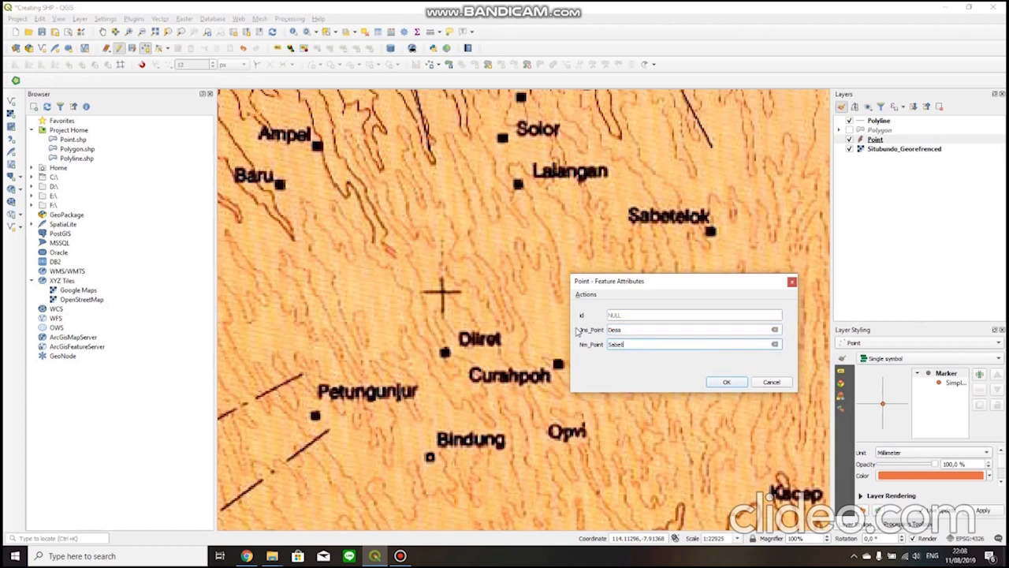
{"action": "key", "text": "Return"}
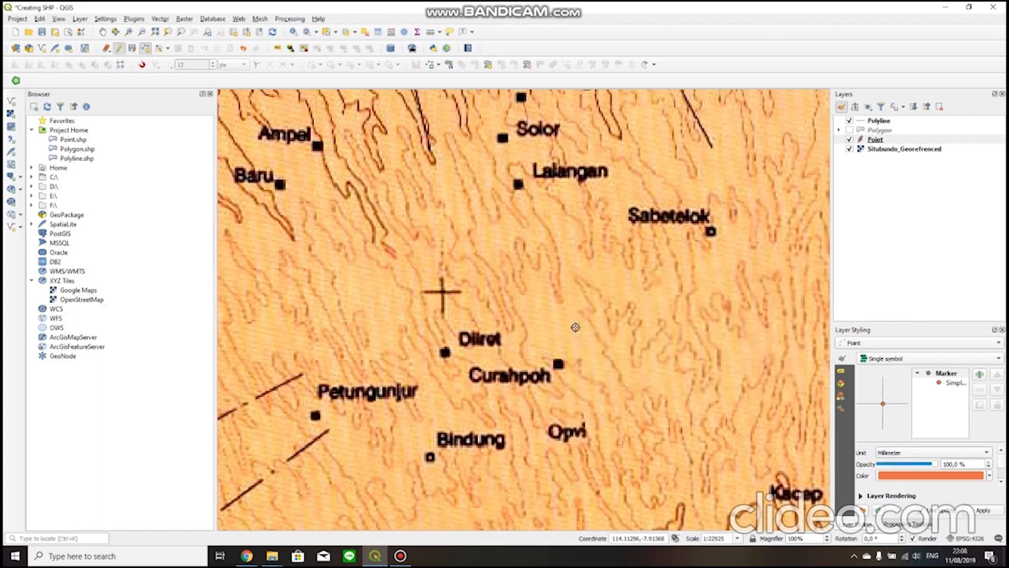
Add a point at the mountain label G. Klosot with Jns_Point Gunung and Nm_Point Klosot.
{"action": "scroll", "coordinate": [576, 327], "scroll_direction": "down", "scroll_amount": 2}
{"action": "left_click_drag", "start_coordinate": [712, 287], "coordinate": [476, 333]}
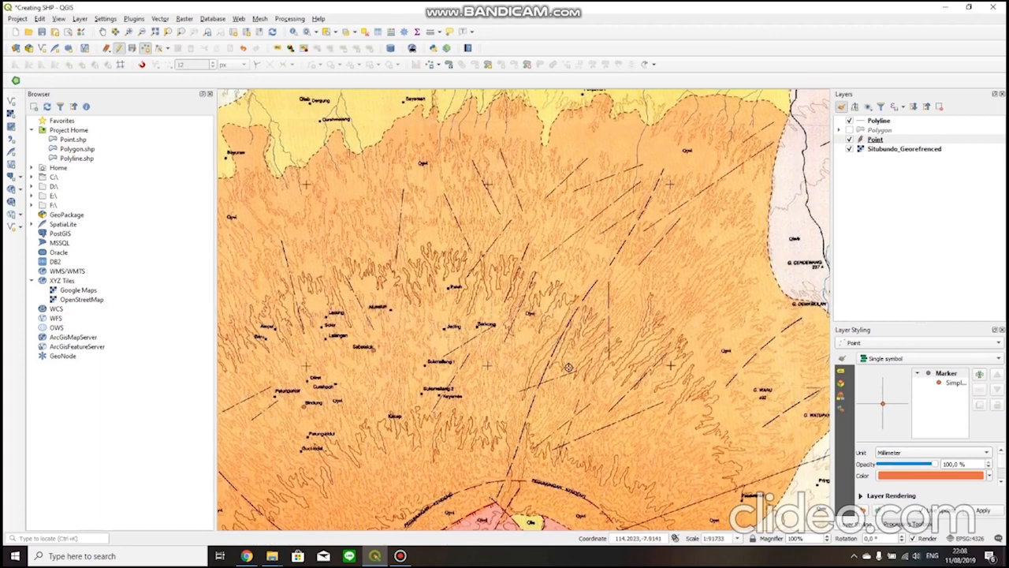
{"action": "left_click_drag", "start_coordinate": [474, 261], "coordinate": [553, 392]}
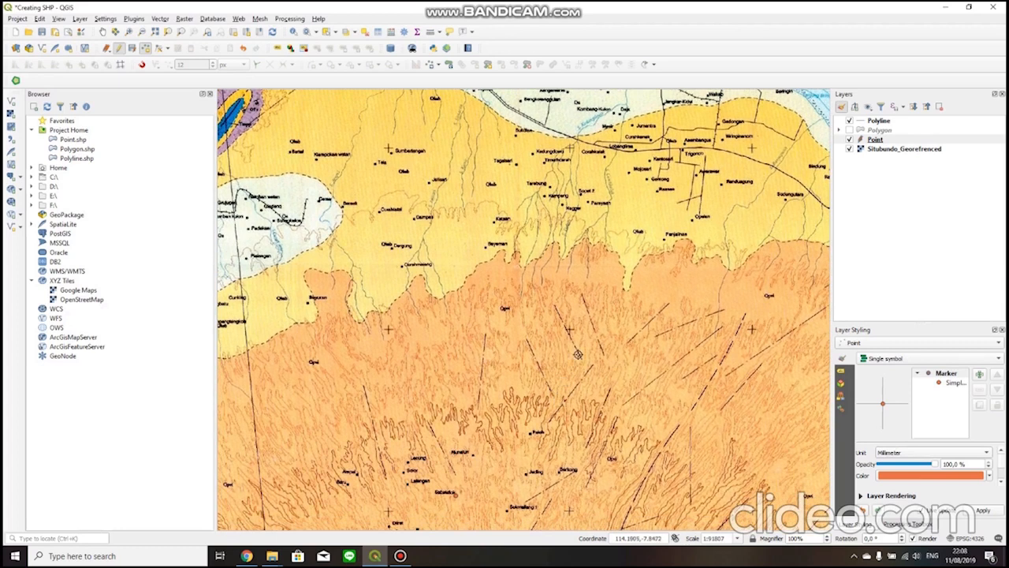
{"action": "left_click_drag", "start_coordinate": [748, 335], "coordinate": [576, 316]}
{"action": "left_click_drag", "start_coordinate": [636, 372], "coordinate": [518, 378]}
{"action": "left_click_drag", "start_coordinate": [610, 407], "coordinate": [482, 361]}
{"action": "scroll", "coordinate": [623, 248], "scroll_direction": "up", "scroll_amount": 1}
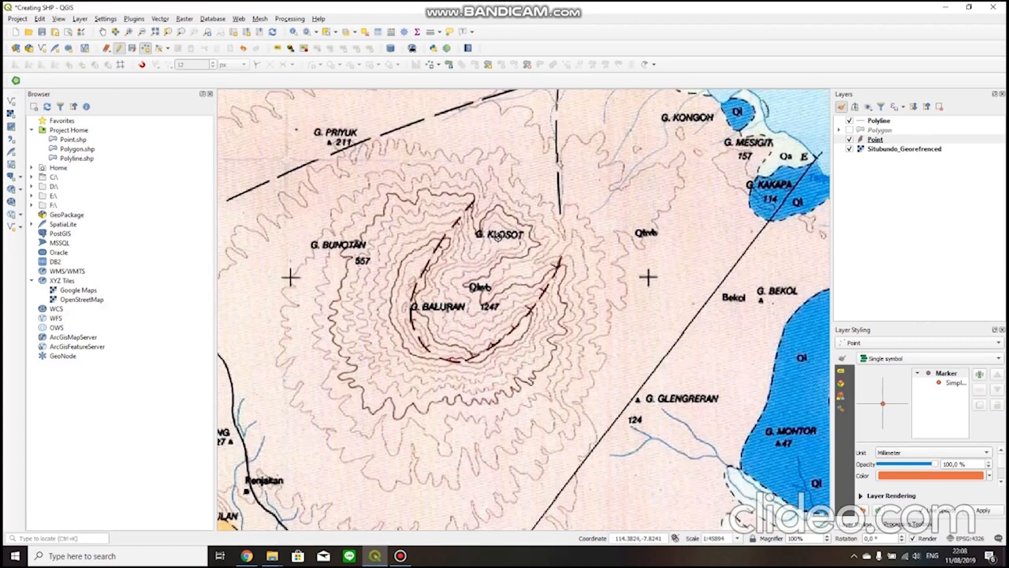
{"action": "left_click", "coordinate": [500, 236]}
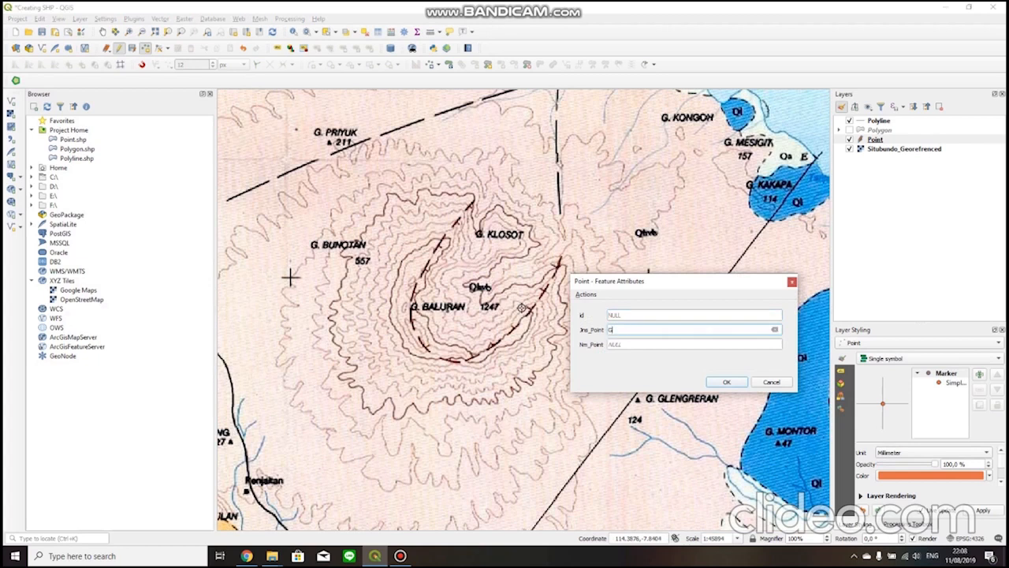
{"action": "key", "text": "Tab"}
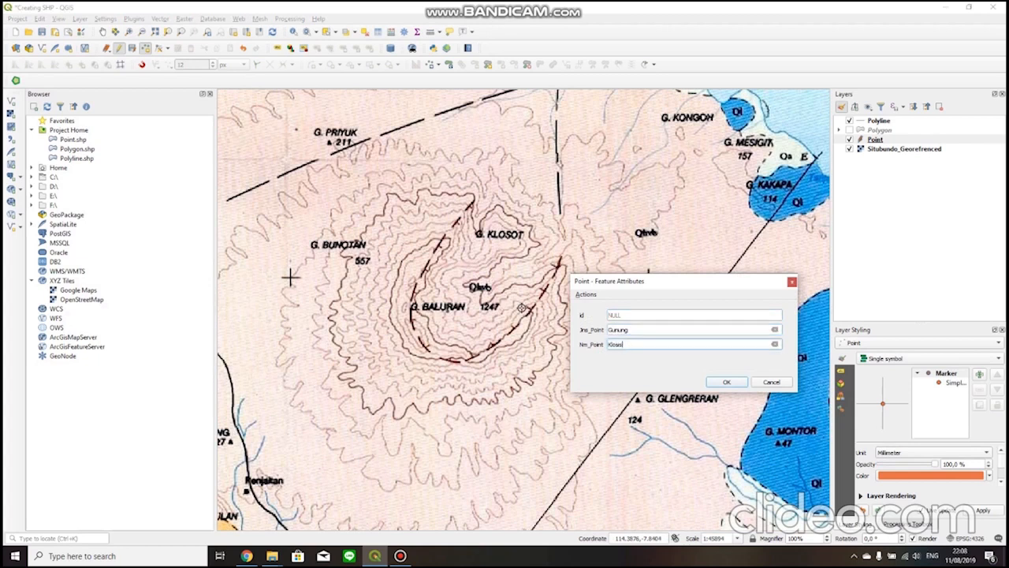
{"action": "left_click", "coordinate": [726, 381]}
Add a point at the mountain label G. Baluran with Jns_Point Gunung and Nm_Point Baluran.
{"action": "scroll", "coordinate": [373, 291], "scroll_direction": "up", "scroll_amount": 1}
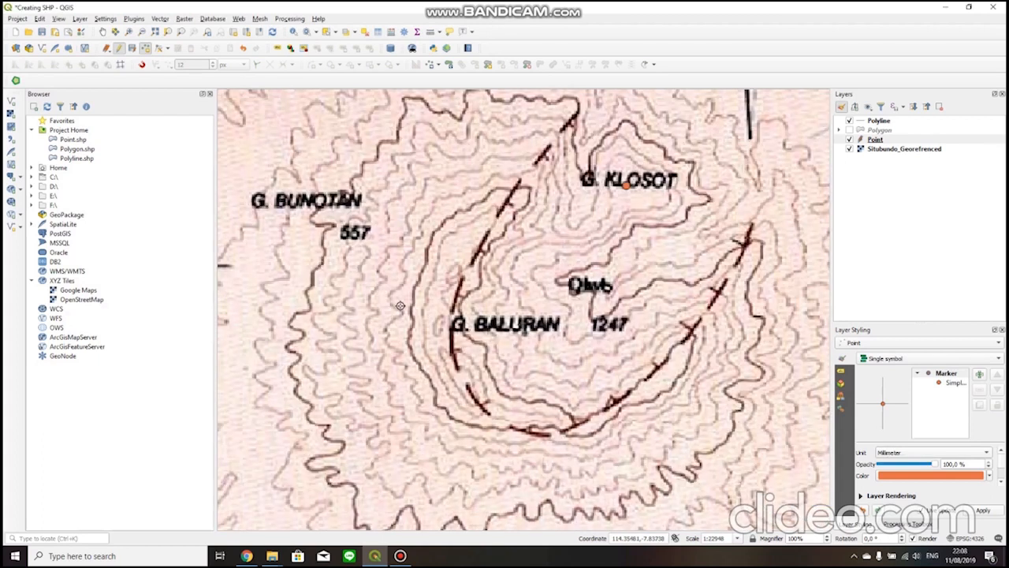
{"action": "left_click", "coordinate": [493, 342]}
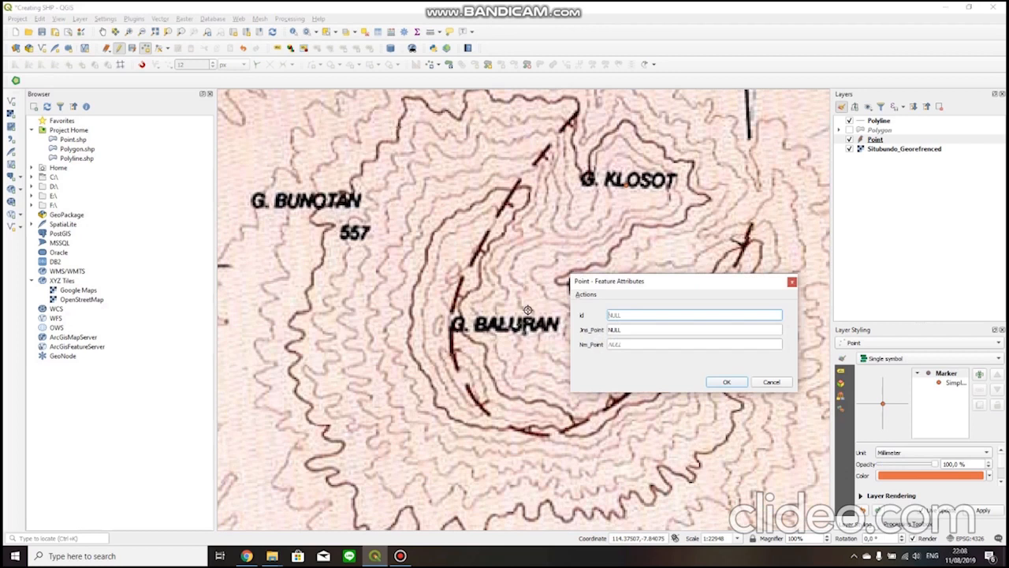
{"action": "left_click", "coordinate": [719, 331]}
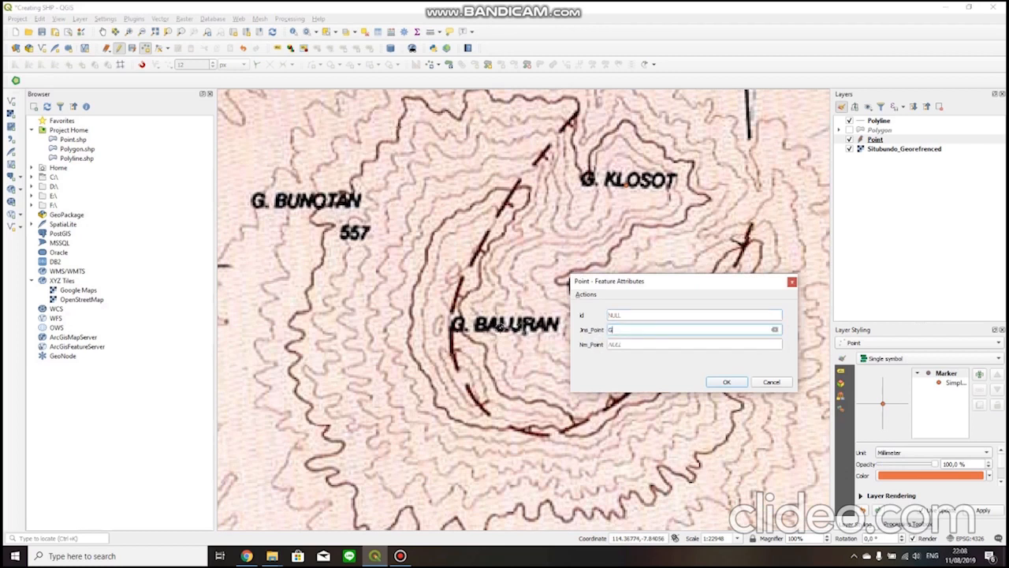
{"action": "key", "text": "Tab"}
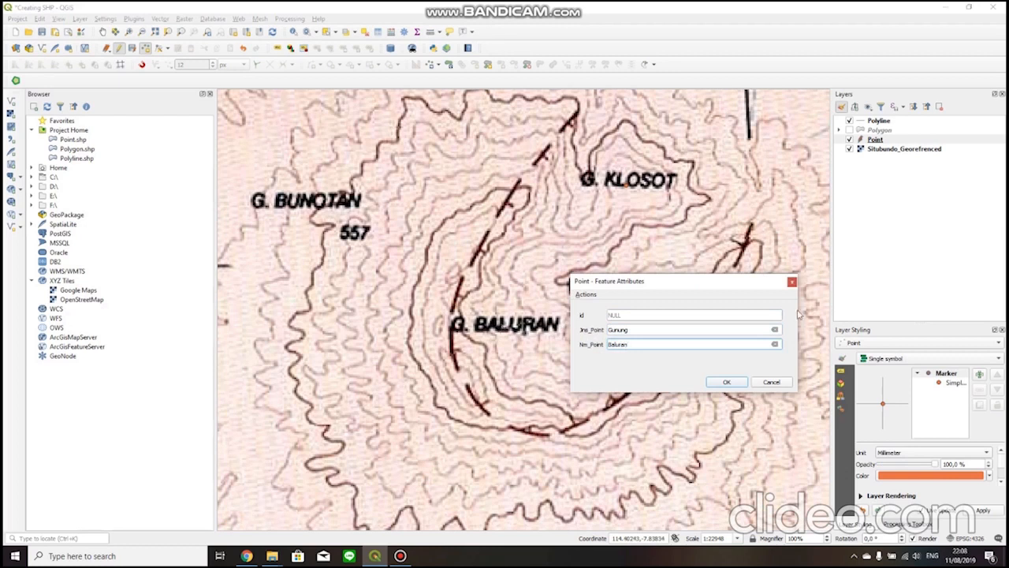
{"action": "left_click", "coordinate": [726, 382]}
Examine the remaining village markers and mountain labels on the geological map around the orange formation.
{"action": "scroll", "coordinate": [536, 278], "scroll_direction": "down", "scroll_amount": 3}
{"action": "scroll", "coordinate": [536, 277], "scroll_direction": "up", "scroll_amount": 2}
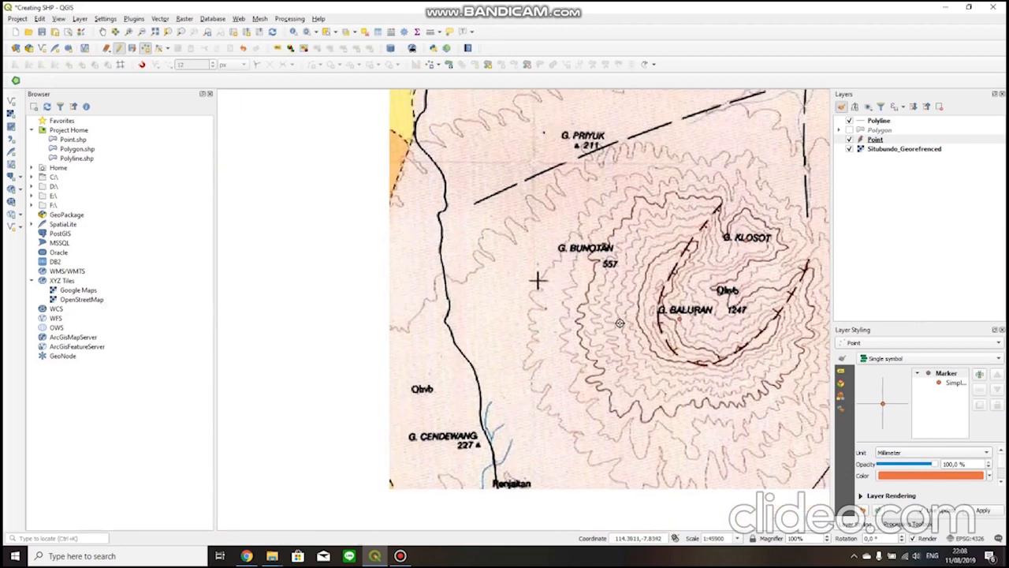
{"action": "scroll", "coordinate": [547, 278], "scroll_direction": "down", "scroll_amount": 3}
{"action": "scroll", "coordinate": [548, 307], "scroll_direction": "up", "scroll_amount": 1}
{"action": "scroll", "coordinate": [548, 318], "scroll_direction": "down", "scroll_amount": 2}
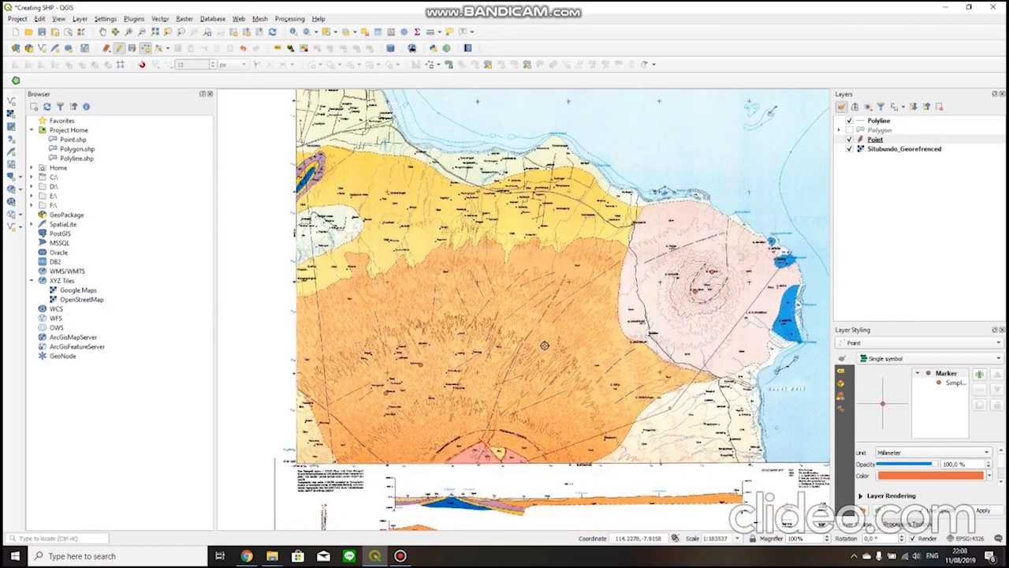
{"action": "scroll", "coordinate": [544, 345], "scroll_direction": "up", "scroll_amount": 1}
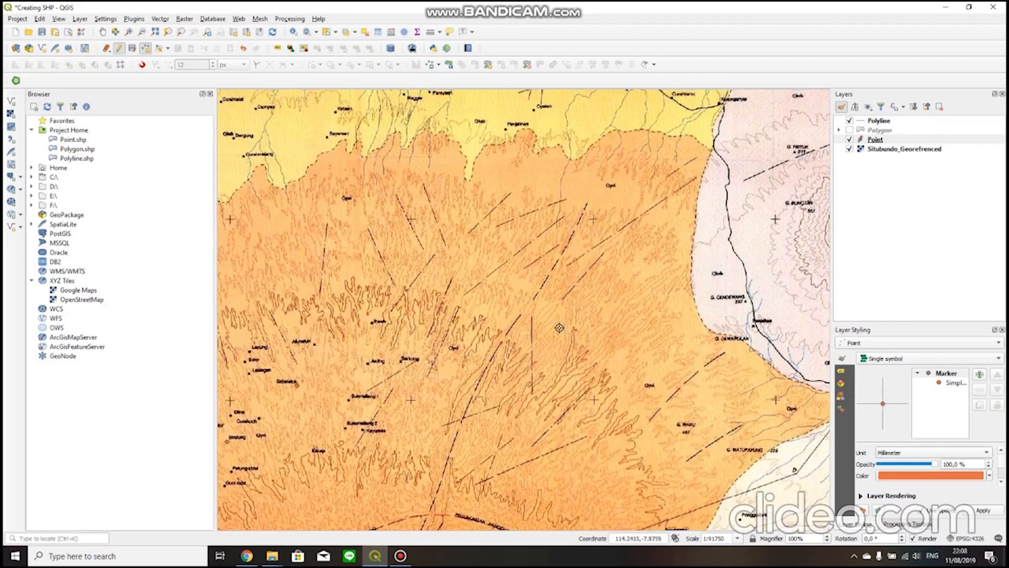
{"action": "left_click", "coordinate": [875, 139]}
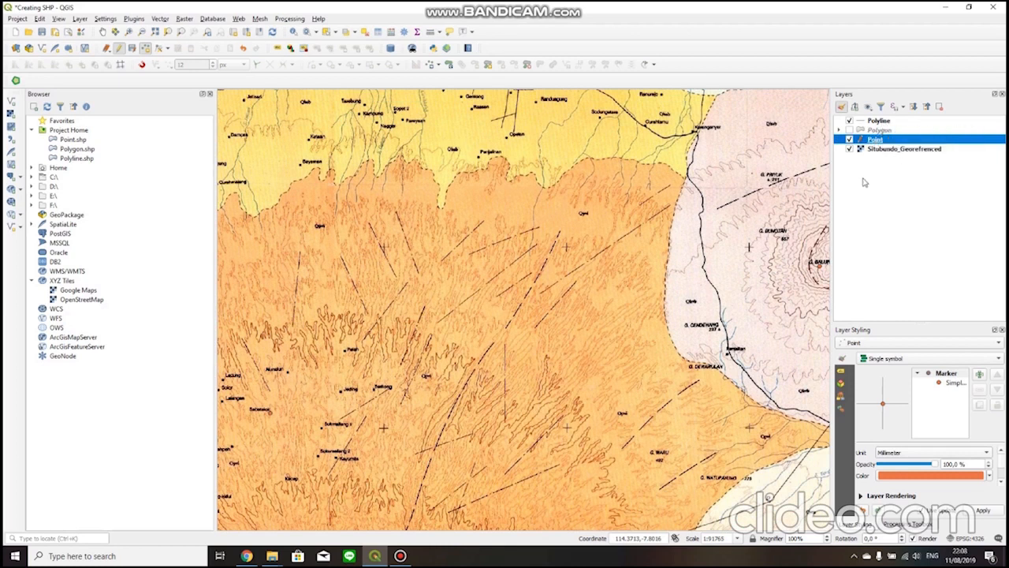
{"action": "mouse_move", "coordinate": [450, 379]}
{"action": "left_mouse_down"}
{"action": "mouse_move", "coordinate": [623, 309]}
{"action": "mouse_move", "coordinate": [643, 319]}
{"action": "left_mouse_up"}
{"action": "mouse_move", "coordinate": [530, 355]}
{"action": "left_mouse_down"}
{"action": "mouse_move", "coordinate": [452, 304]}
{"action": "mouse_move", "coordinate": [592, 356]}
{"action": "left_mouse_up"}
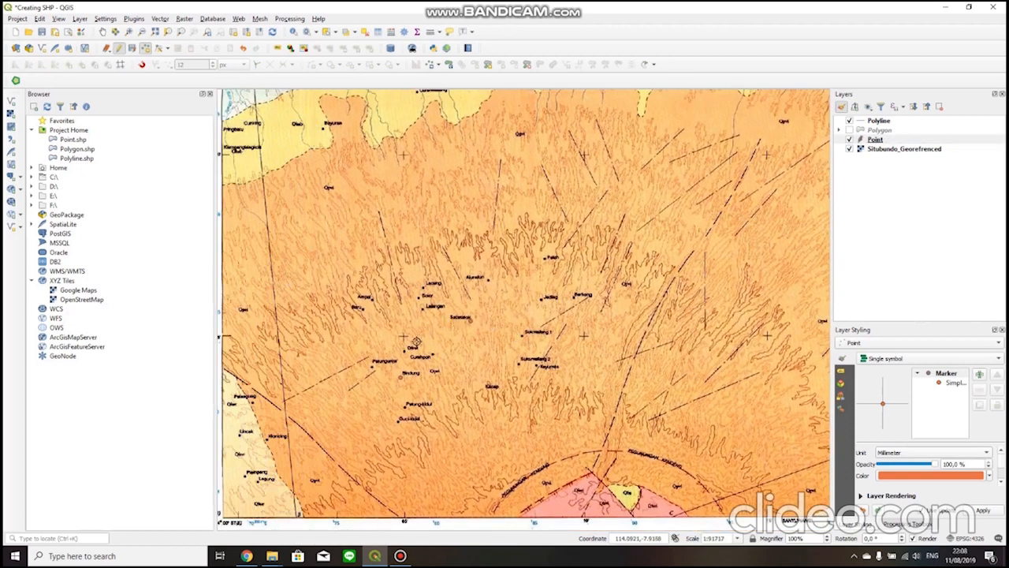
{"action": "left_click_drag", "start_coordinate": [422, 340], "coordinate": [524, 401]}
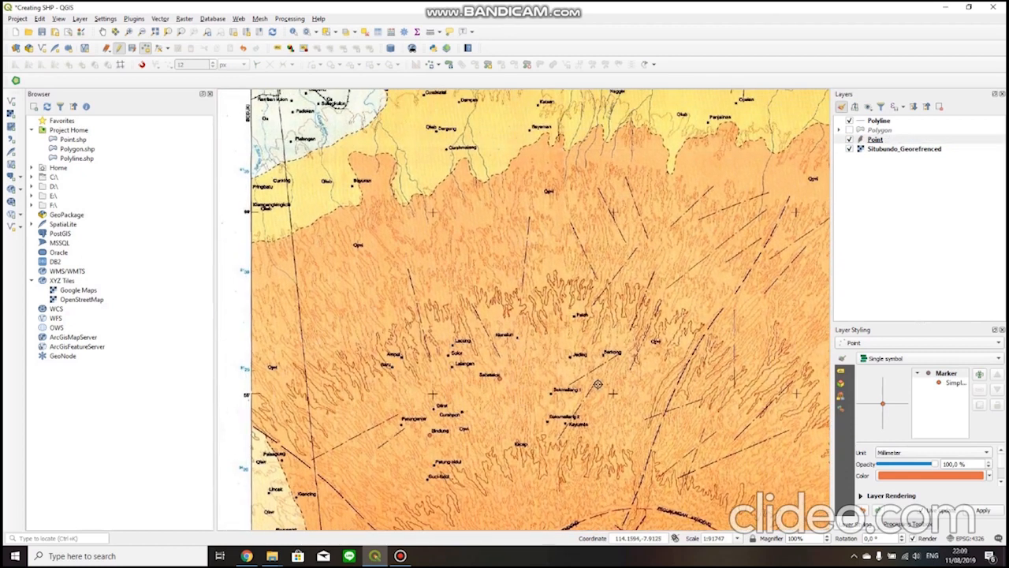
{"action": "left_click_drag", "start_coordinate": [597, 384], "coordinate": [482, 386]}
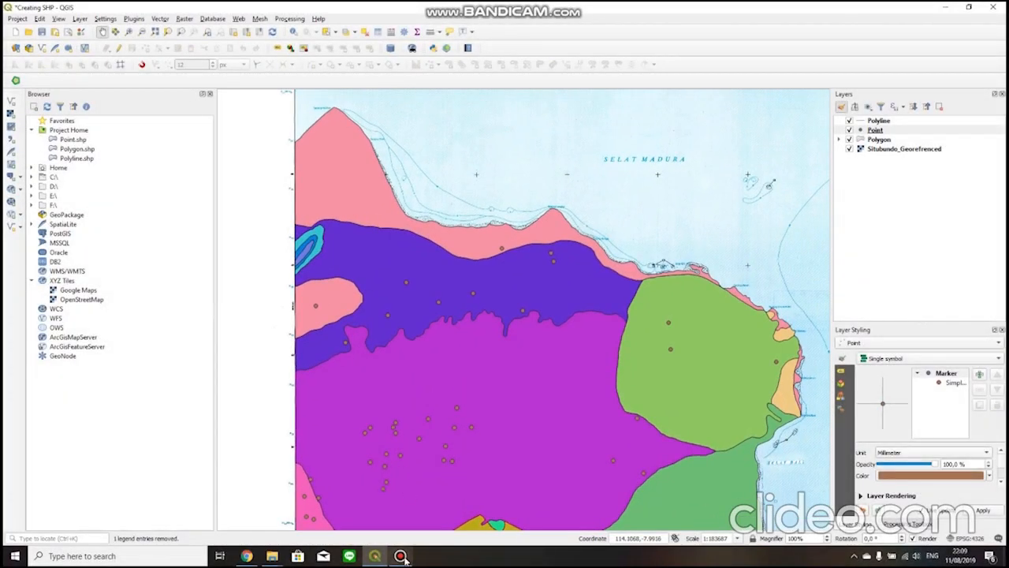
Review the digitized village and mountain points over the coloured formation polygons.
{"action": "left_click_drag", "start_coordinate": [512, 396], "coordinate": [516, 367]}
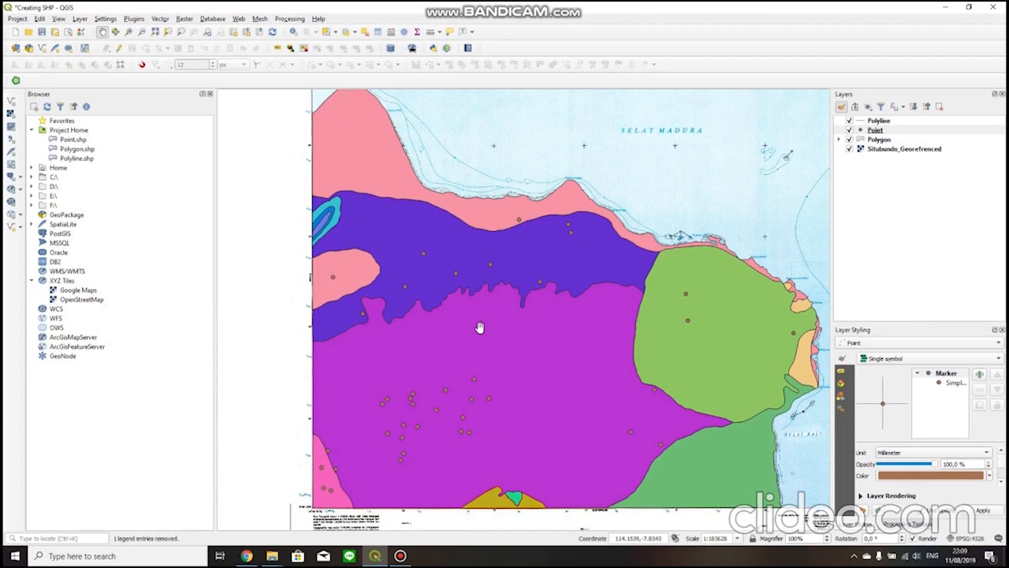
{"action": "mouse_move", "coordinate": [424, 376]}
{"action": "left_mouse_down"}
{"action": "mouse_move", "coordinate": [416, 363]}
{"action": "mouse_move", "coordinate": [407, 379]}
{"action": "left_mouse_up"}
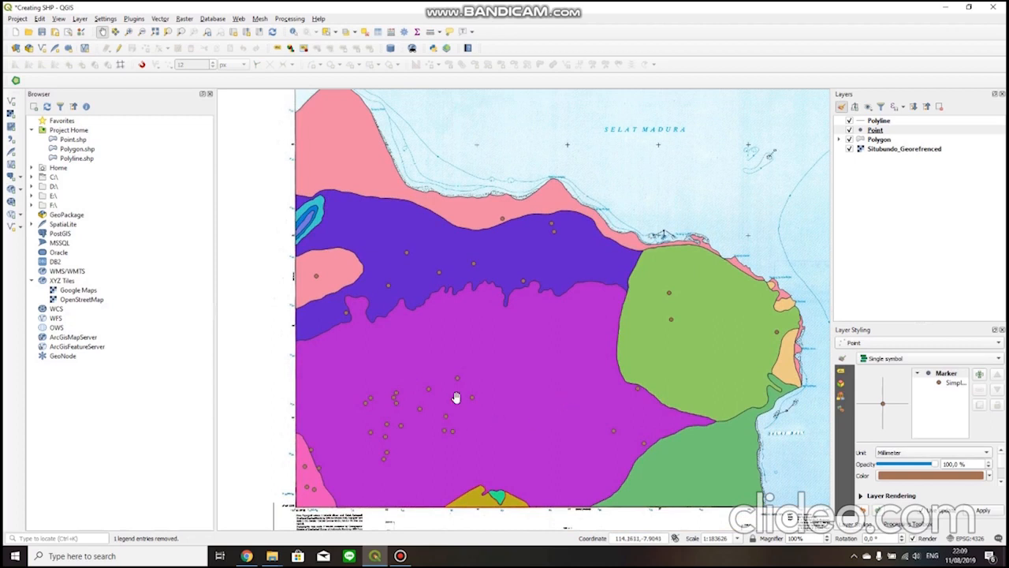
{"action": "left_click_drag", "start_coordinate": [586, 358], "coordinate": [618, 374]}
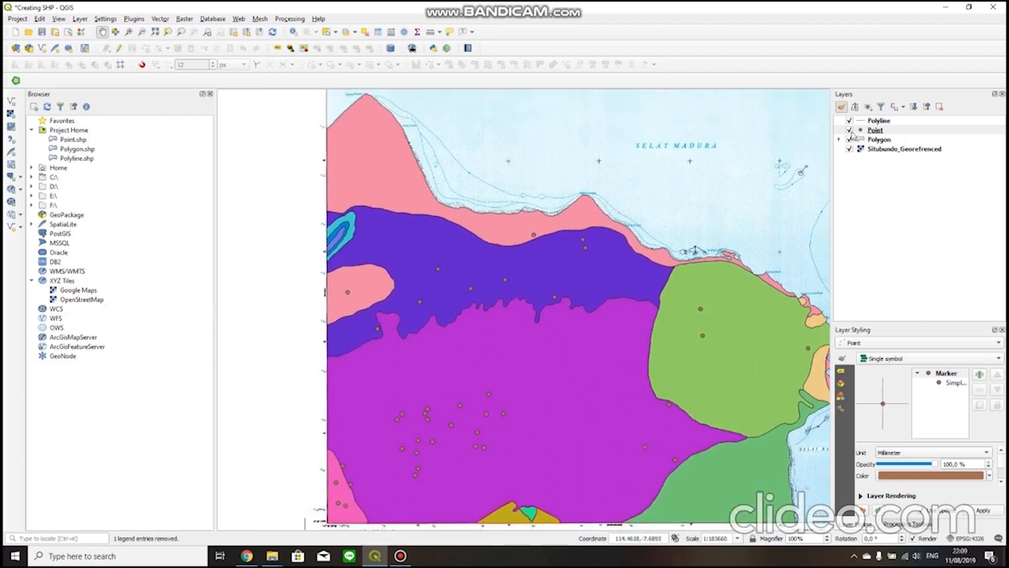
{"action": "left_click", "coordinate": [879, 121]}
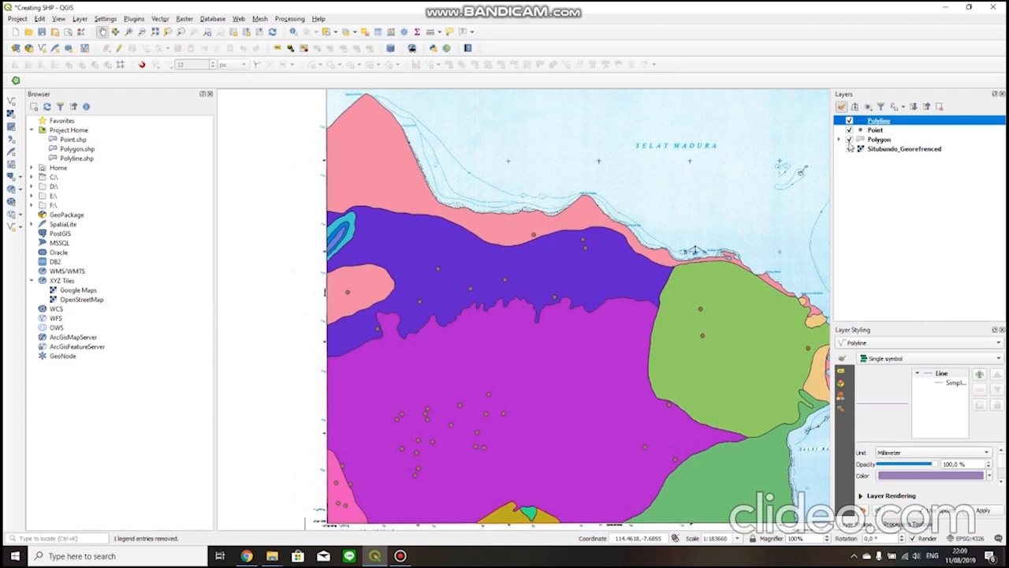
{"action": "mouse_move", "coordinate": [711, 212]}
{"action": "left_mouse_down"}
{"action": "mouse_move", "coordinate": [655, 171]}
{"action": "mouse_move", "coordinate": [708, 194]}
{"action": "left_mouse_up"}
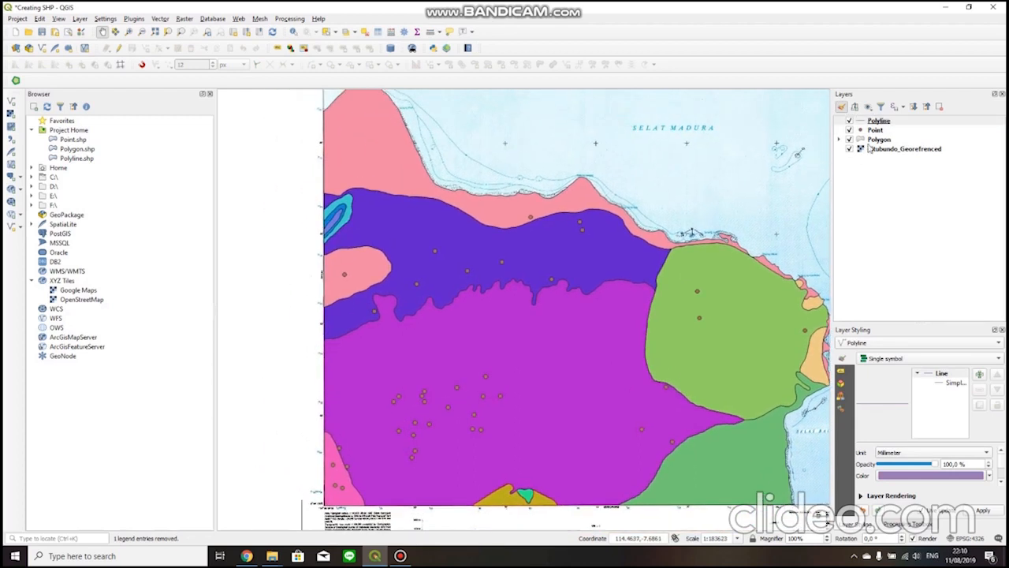
Turn on single labels for the Point layer with the Name field as label text, and accept the layer properties.
{"action": "double_click", "coordinate": [873, 131]}
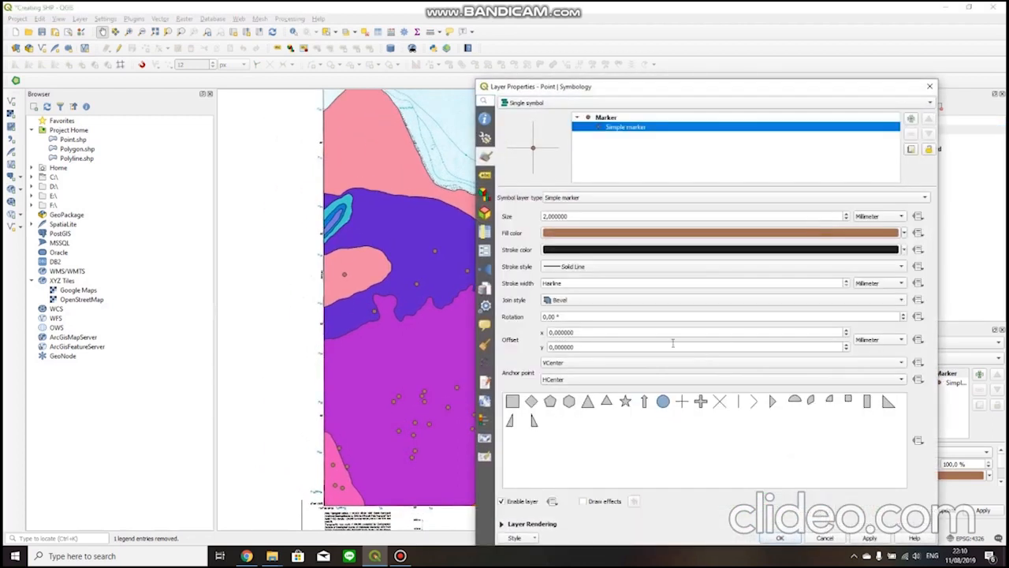
{"action": "left_click", "coordinate": [567, 102]}
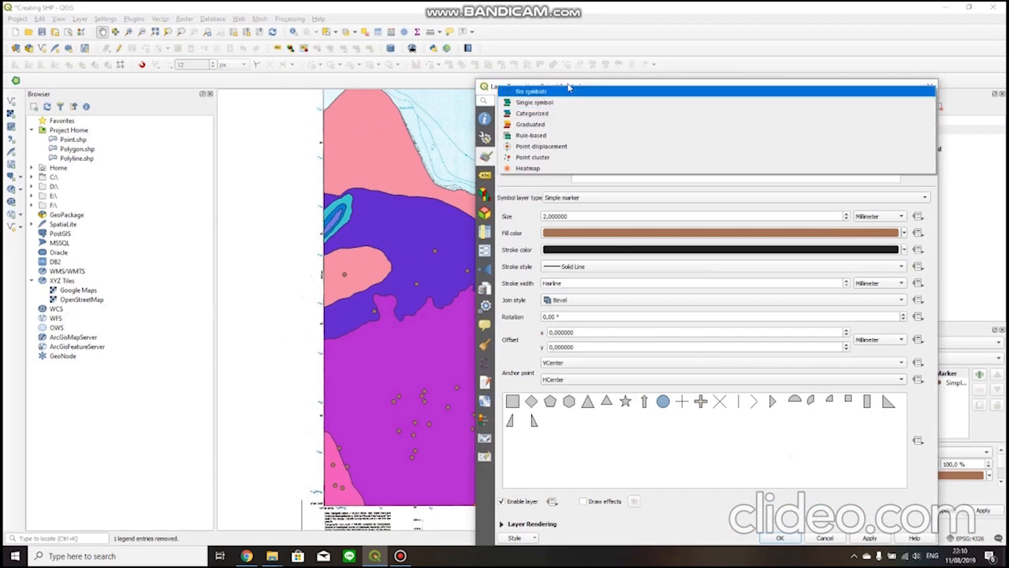
{"action": "left_click", "coordinate": [485, 174]}
{"action": "left_click", "coordinate": [485, 174]}
{"action": "left_click", "coordinate": [540, 104]}
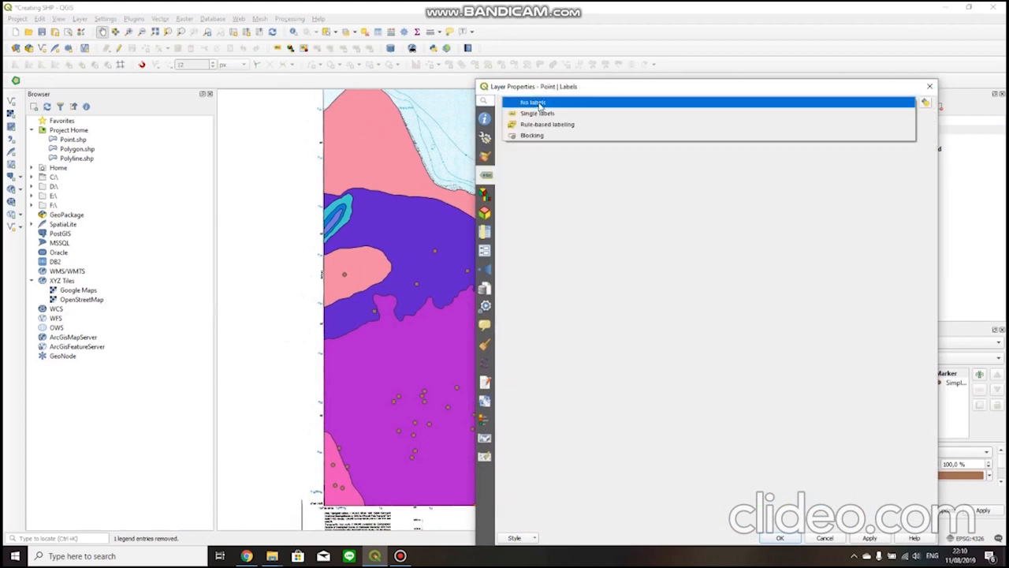
{"action": "left_click", "coordinate": [562, 116]}
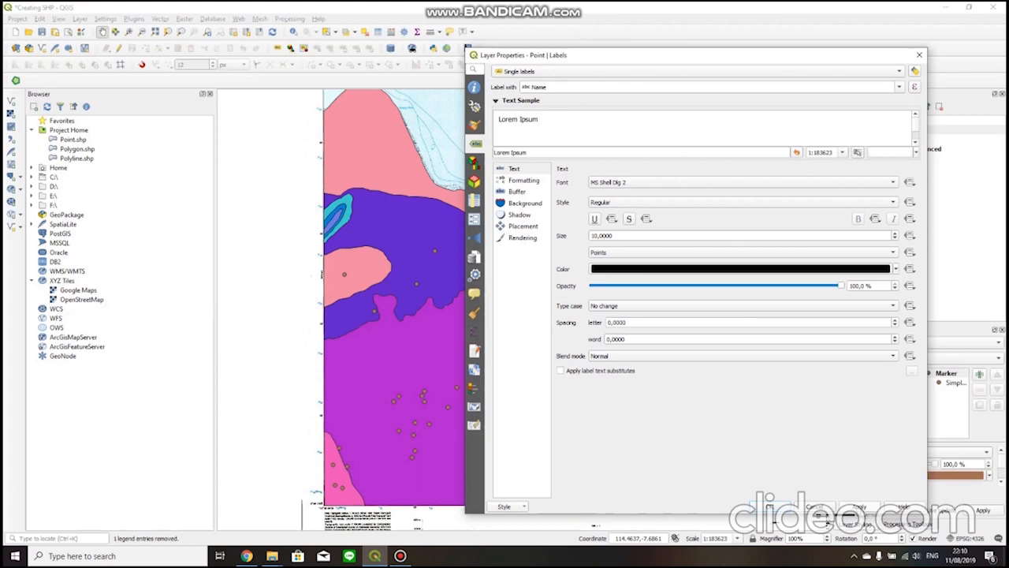
{"action": "left_click", "coordinate": [902, 89]}
{"action": "left_click", "coordinate": [891, 106]}
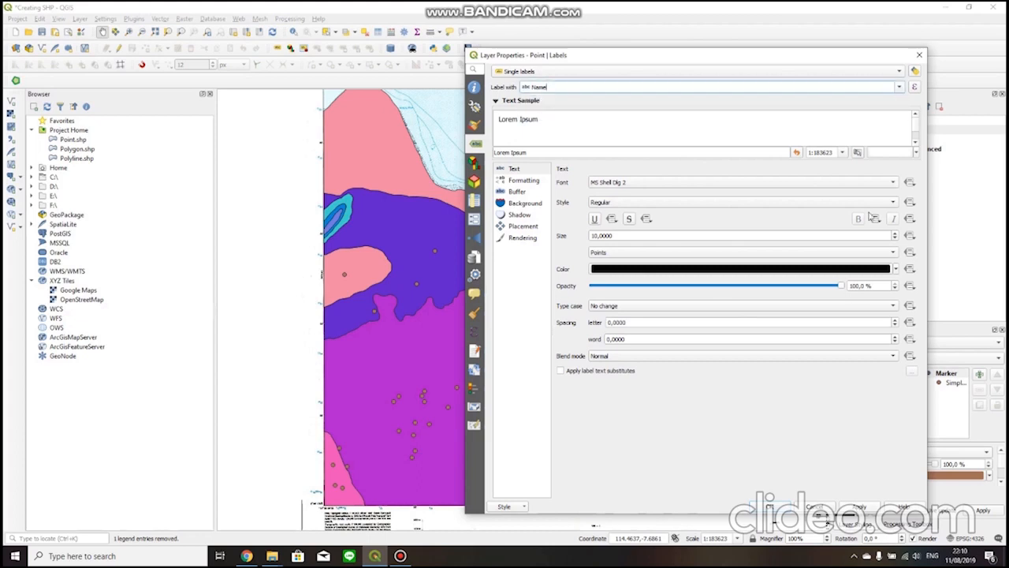
{"action": "left_click", "coordinate": [856, 507]}
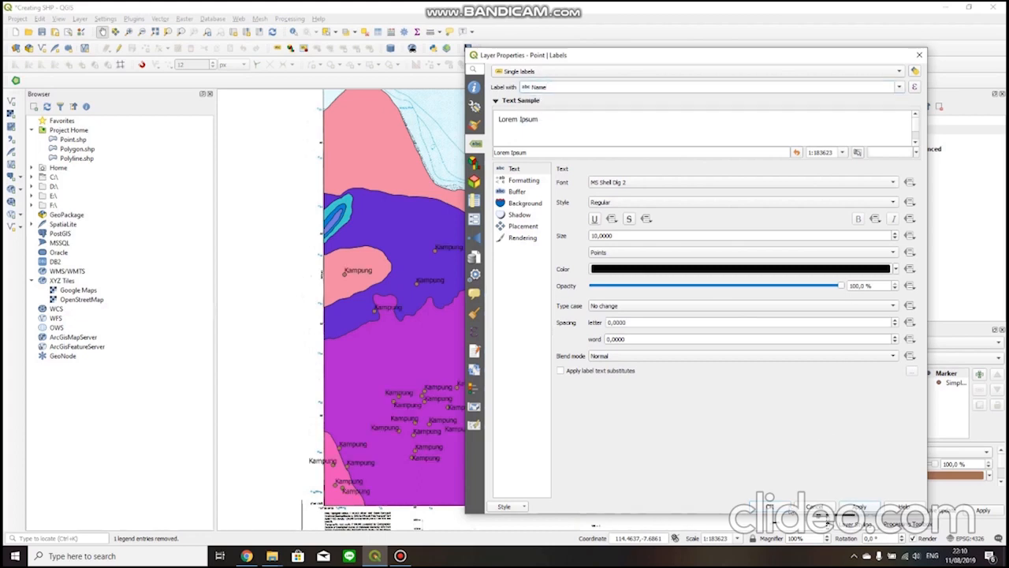
{"action": "left_click", "coordinate": [897, 87]}
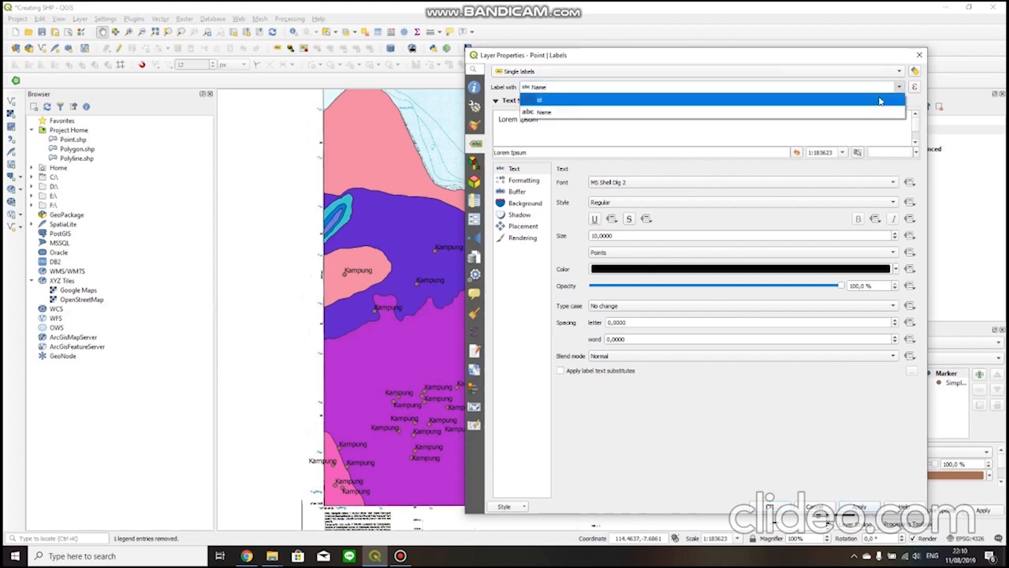
{"action": "left_click", "coordinate": [828, 56]}
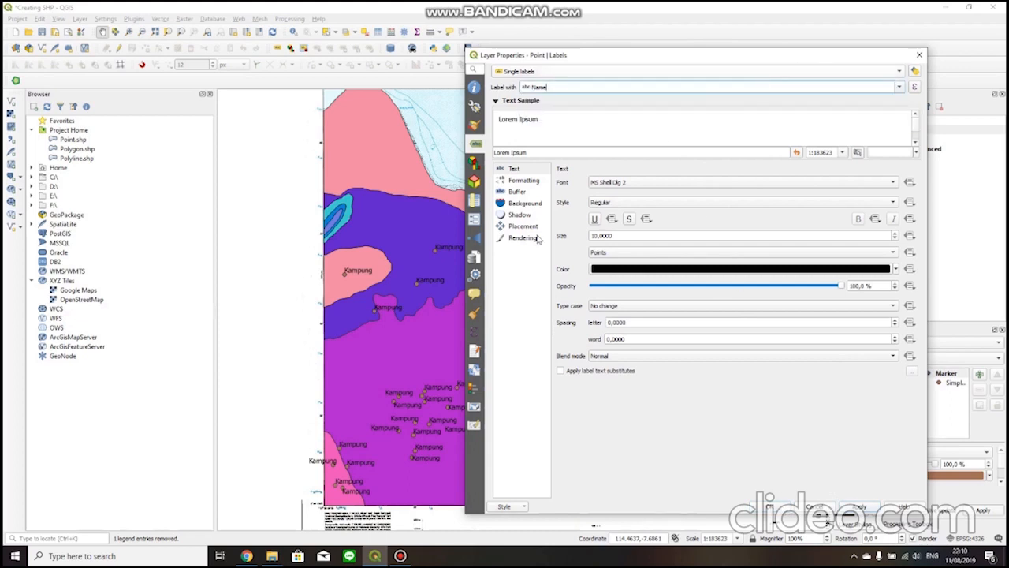
{"action": "left_click_drag", "start_coordinate": [697, 63], "coordinate": [517, 110]}
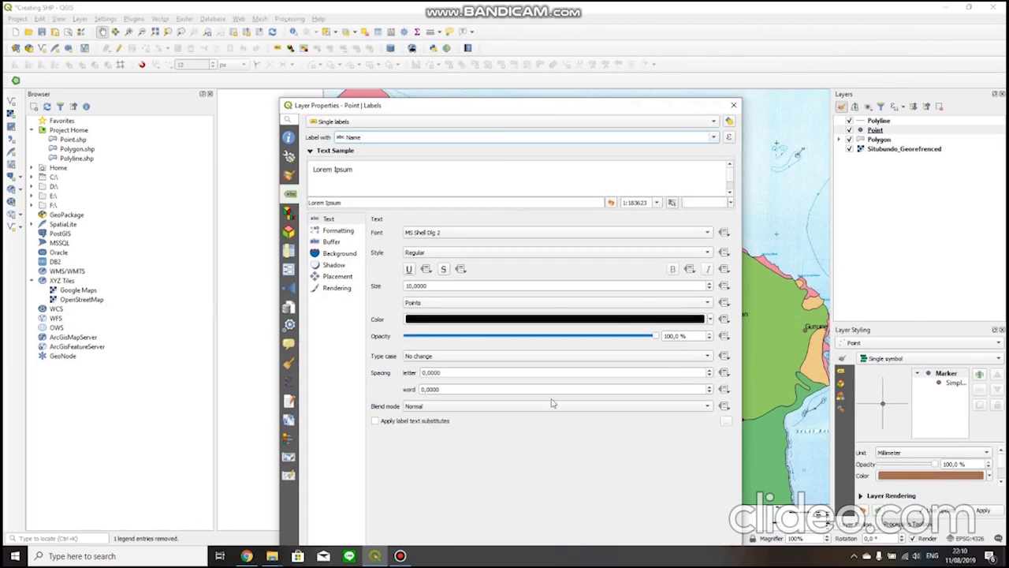
{"action": "left_click_drag", "start_coordinate": [603, 109], "coordinate": [586, 21]}
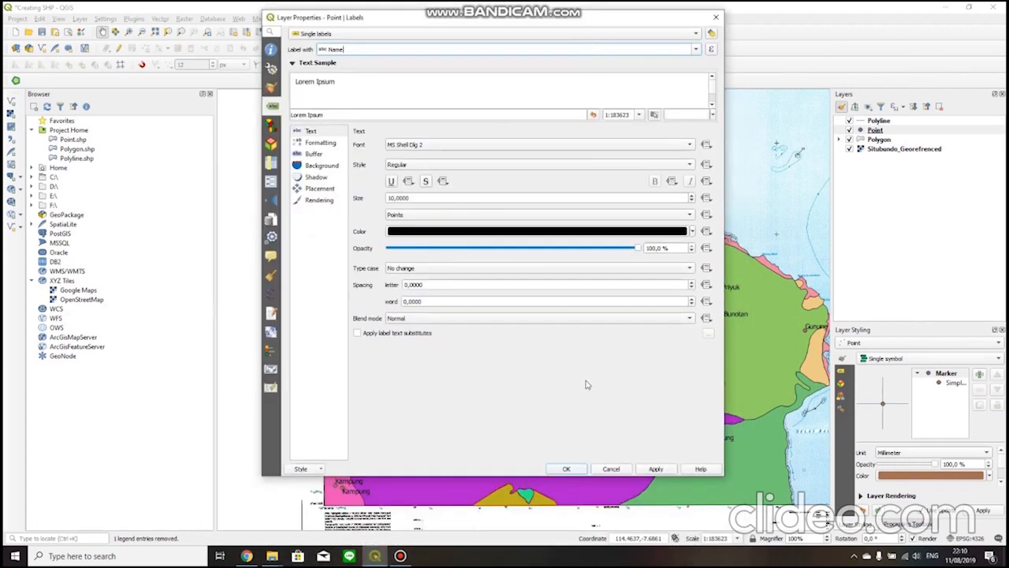
{"action": "left_click", "coordinate": [575, 469]}
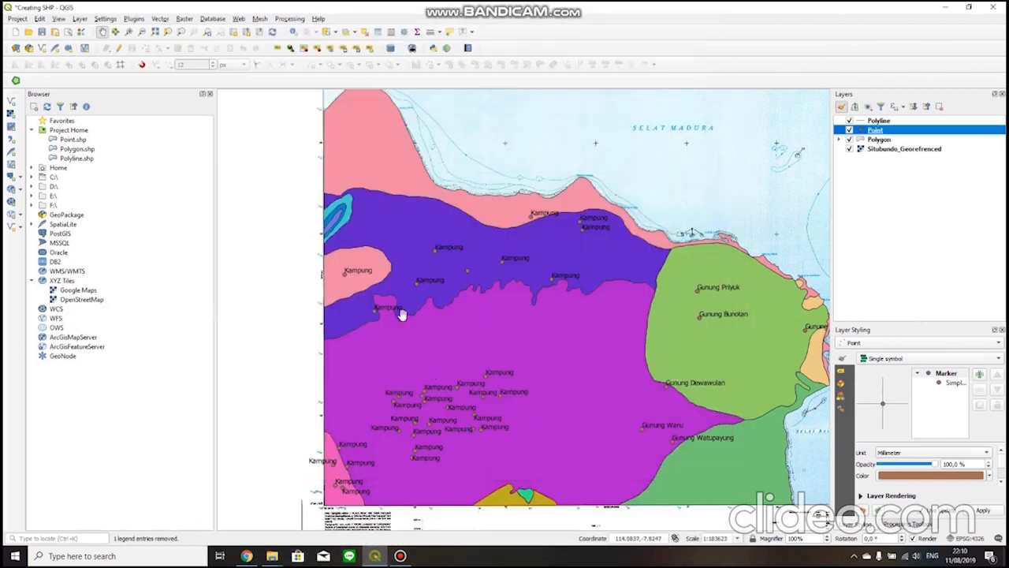
Examine the village and mountain point labels across the map.
{"action": "scroll", "coordinate": [552, 344], "scroll_direction": "up", "scroll_amount": 1}
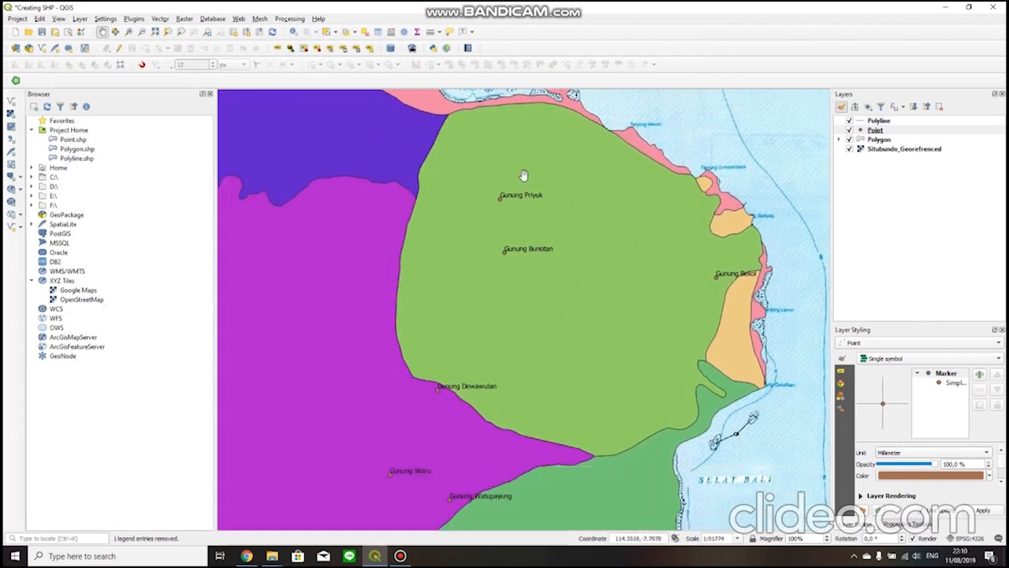
{"action": "left_click_drag", "start_coordinate": [413, 363], "coordinate": [491, 318]}
{"action": "scroll", "coordinate": [513, 423], "scroll_direction": "up", "scroll_amount": 1}
{"action": "scroll", "coordinate": [588, 445], "scroll_direction": "down", "scroll_amount": 1}
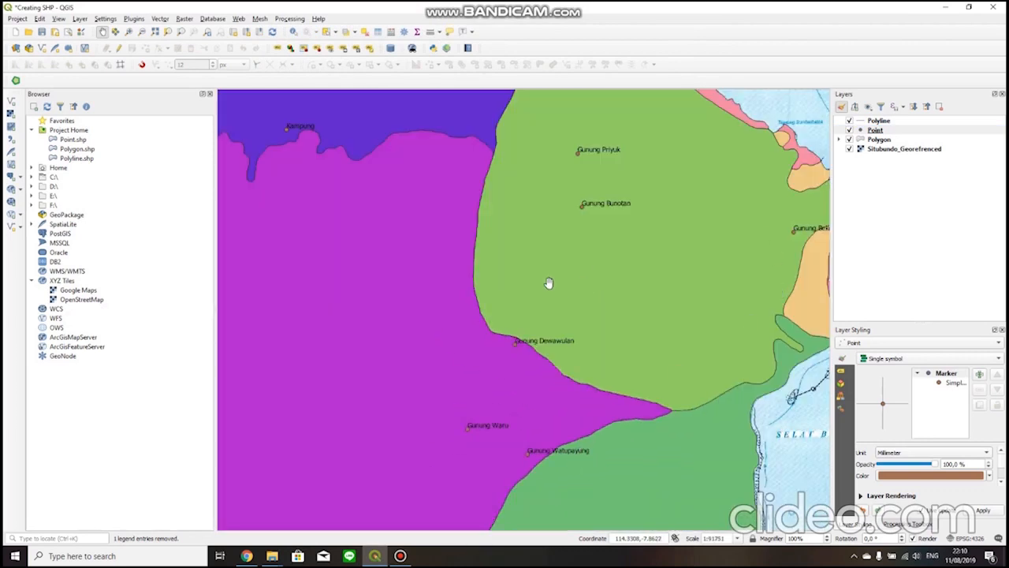
{"action": "scroll", "coordinate": [548, 284], "scroll_direction": "down", "scroll_amount": 1}
{"action": "left_click_drag", "start_coordinate": [471, 277], "coordinate": [543, 298]}
{"action": "scroll", "coordinate": [510, 274], "scroll_direction": "up", "scroll_amount": 1}
Switch the Point layer's labelling back to No labels and accept the layer properties.
{"action": "right_click", "coordinate": [862, 129]}
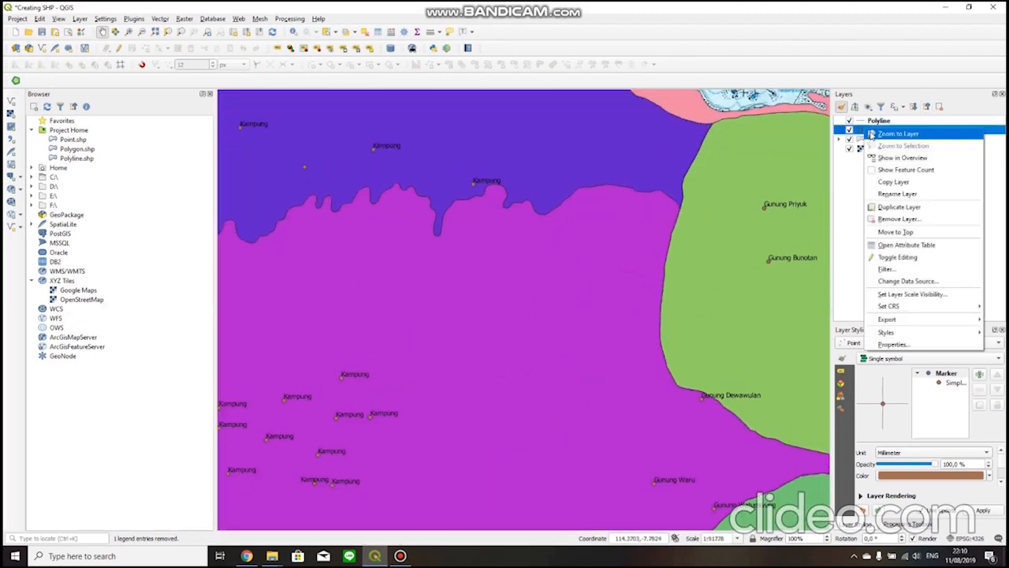
{"action": "left_click", "coordinate": [892, 346]}
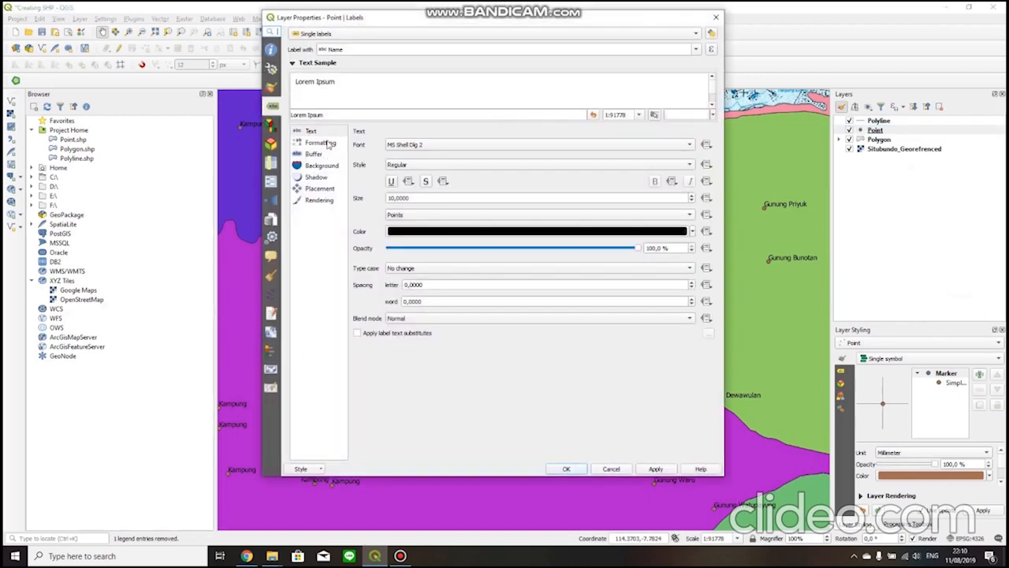
{"action": "left_click", "coordinate": [379, 34]}
{"action": "left_click", "coordinate": [391, 21]}
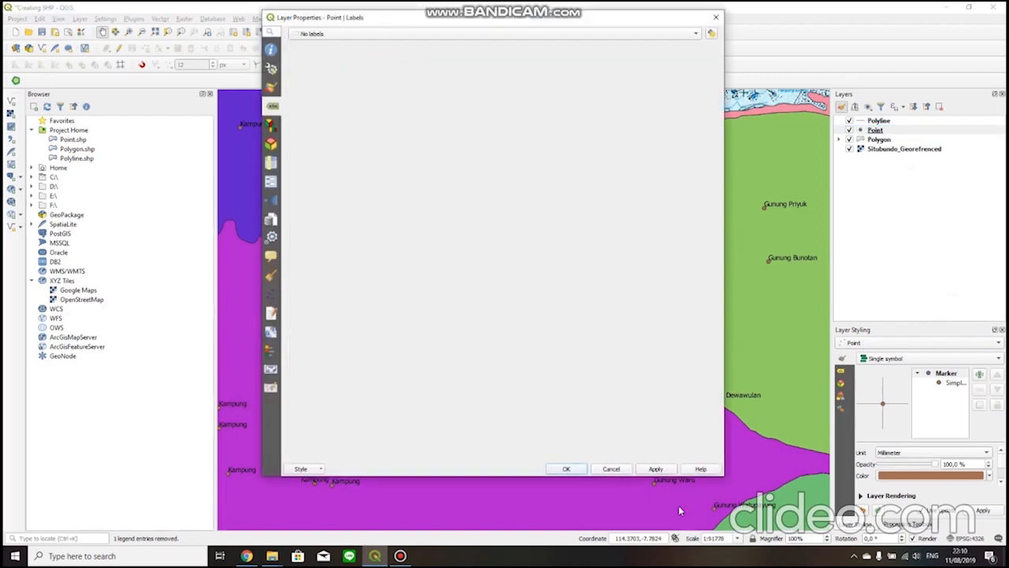
{"action": "left_click", "coordinate": [569, 470]}
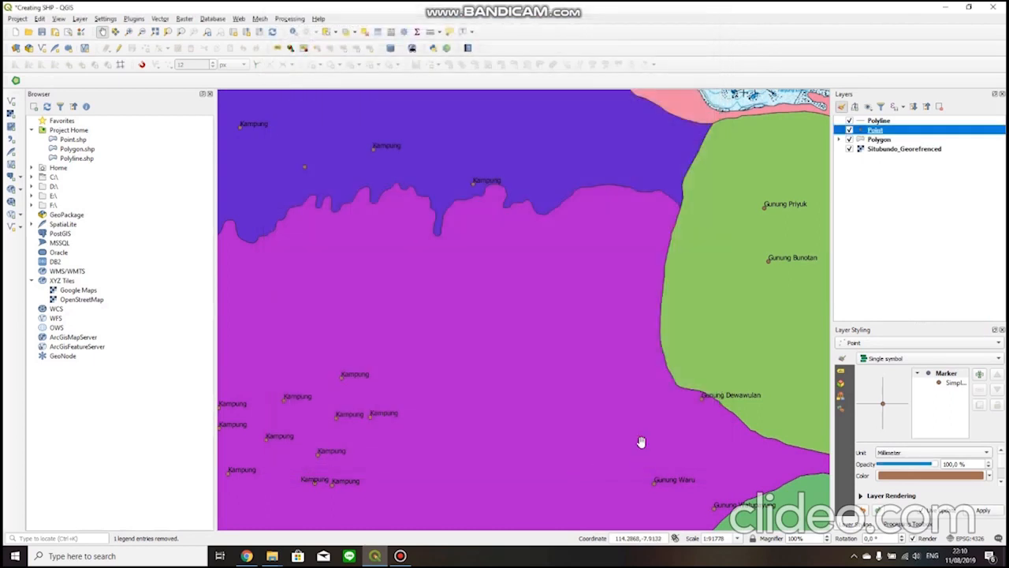
Start editing the Polyline layer and hide the Polygon and Point layers to expose the georeferenced map.
{"action": "scroll", "coordinate": [516, 415], "scroll_direction": "down", "scroll_amount": 1}
{"action": "left_click_drag", "start_coordinate": [517, 415], "coordinate": [505, 349]}
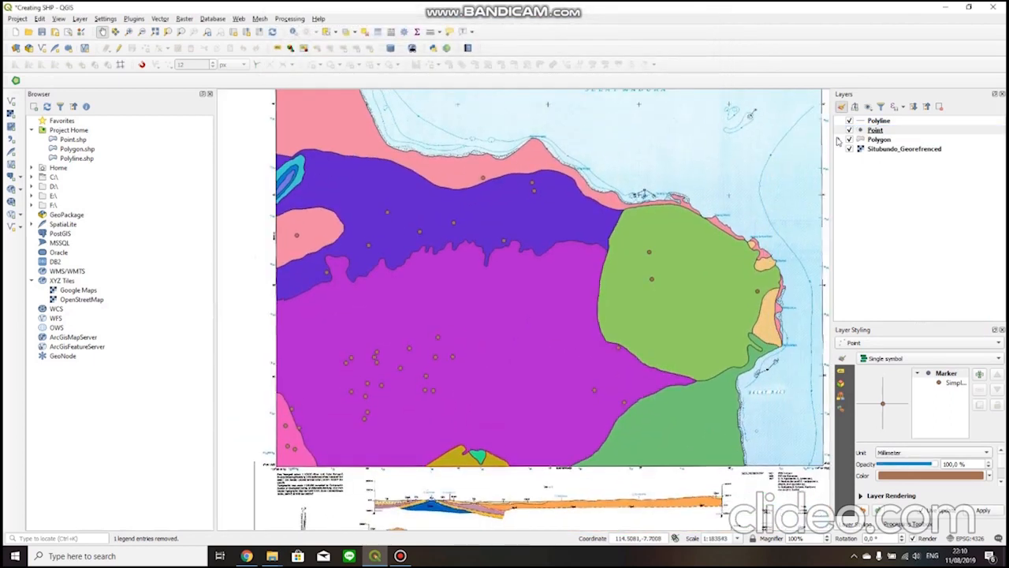
{"action": "left_click", "coordinate": [878, 121]}
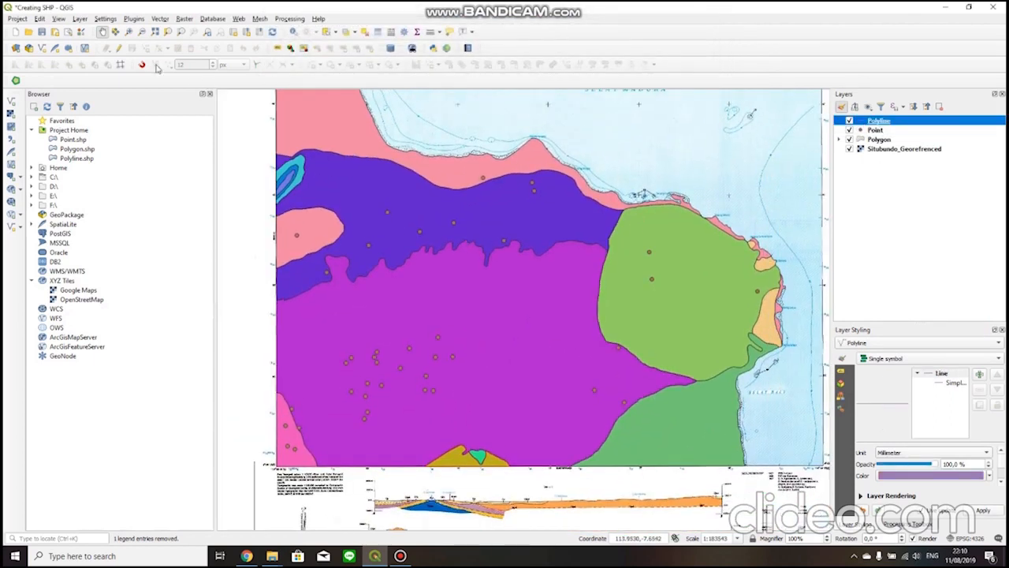
{"action": "left_click", "coordinate": [116, 49]}
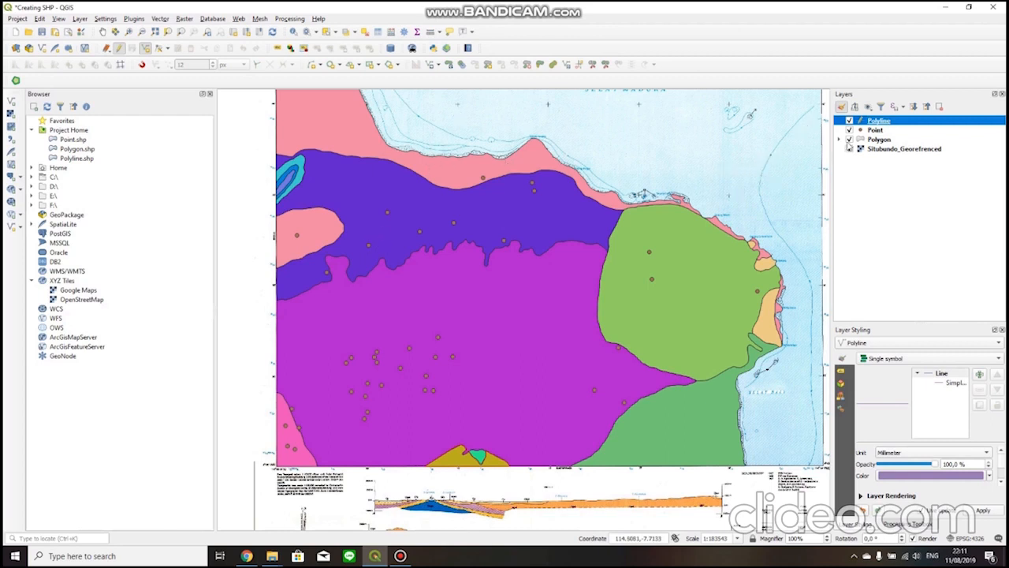
{"action": "left_click", "coordinate": [849, 140]}
{"action": "left_click", "coordinate": [850, 130]}
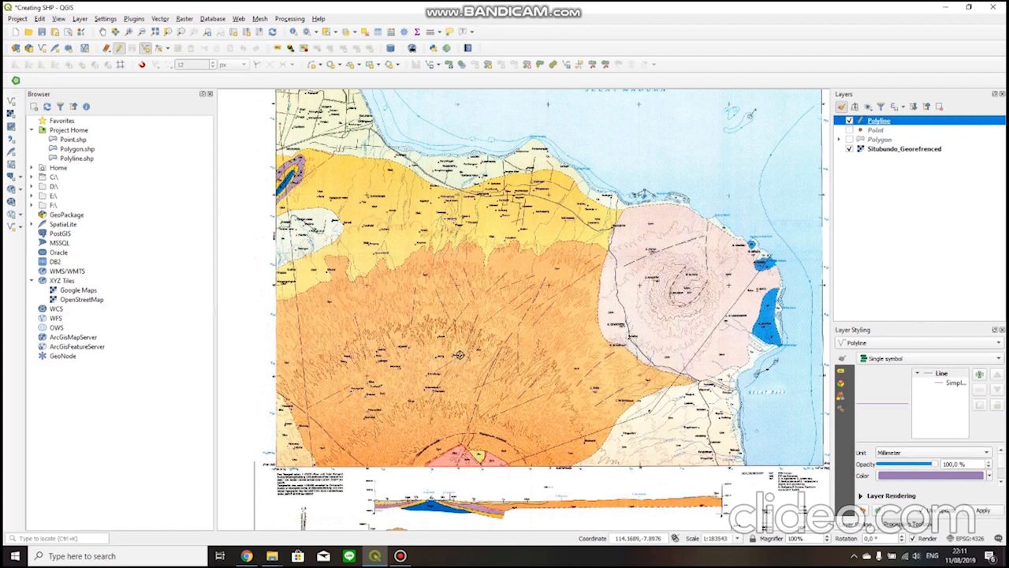
Examine the fault lines, roads and rivers on the Situbundo geological map for line features to digitize.
{"action": "scroll", "coordinate": [577, 325], "scroll_direction": "up", "scroll_amount": 1}
{"action": "left_click_drag", "start_coordinate": [611, 333], "coordinate": [566, 375]}
{"action": "left_click_drag", "start_coordinate": [476, 358], "coordinate": [586, 339]}
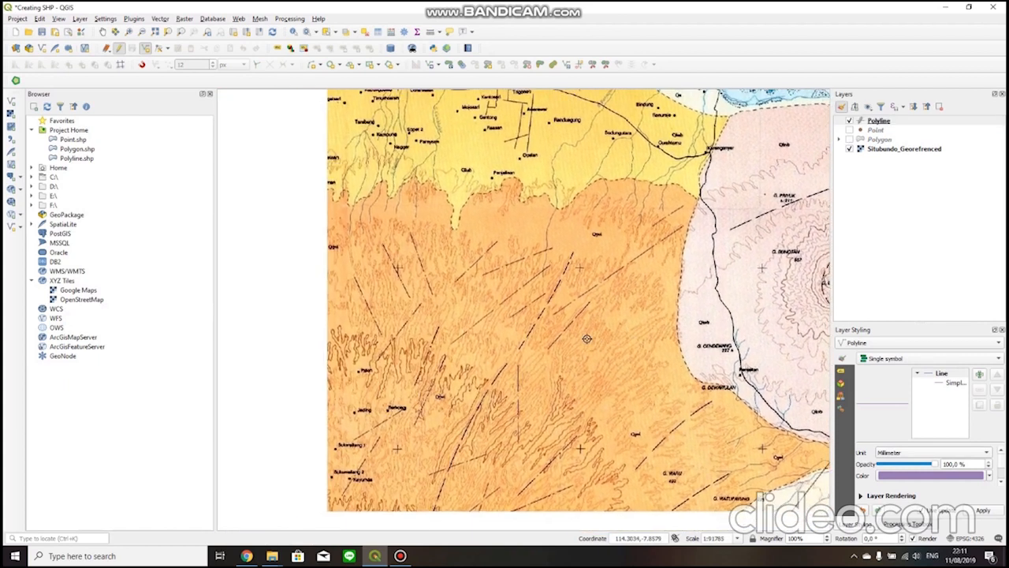
{"action": "left_click_drag", "start_coordinate": [485, 347], "coordinate": [587, 358]}
{"action": "left_click_drag", "start_coordinate": [512, 335], "coordinate": [608, 355]}
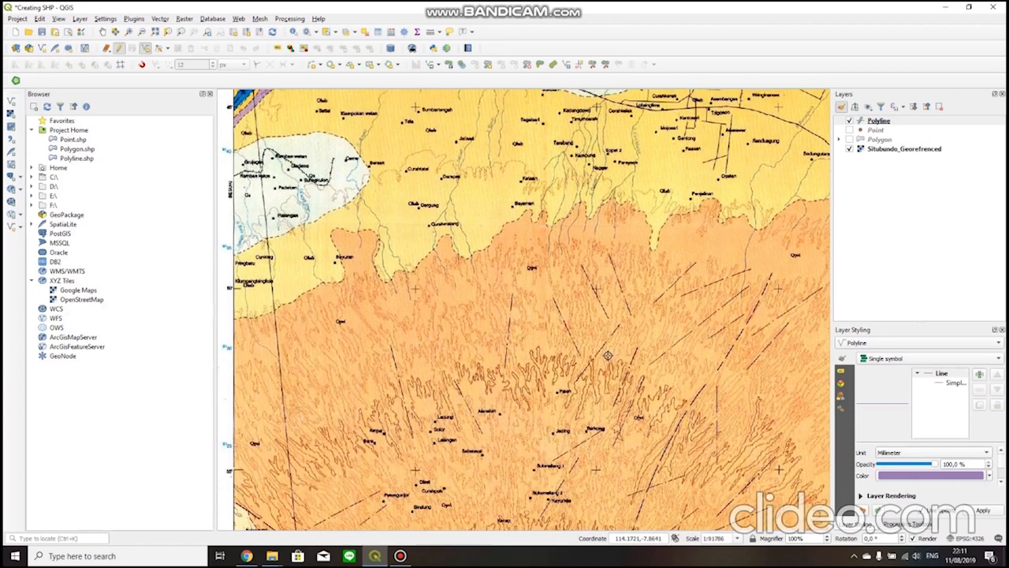
{"action": "left_click_drag", "start_coordinate": [492, 353], "coordinate": [545, 290]}
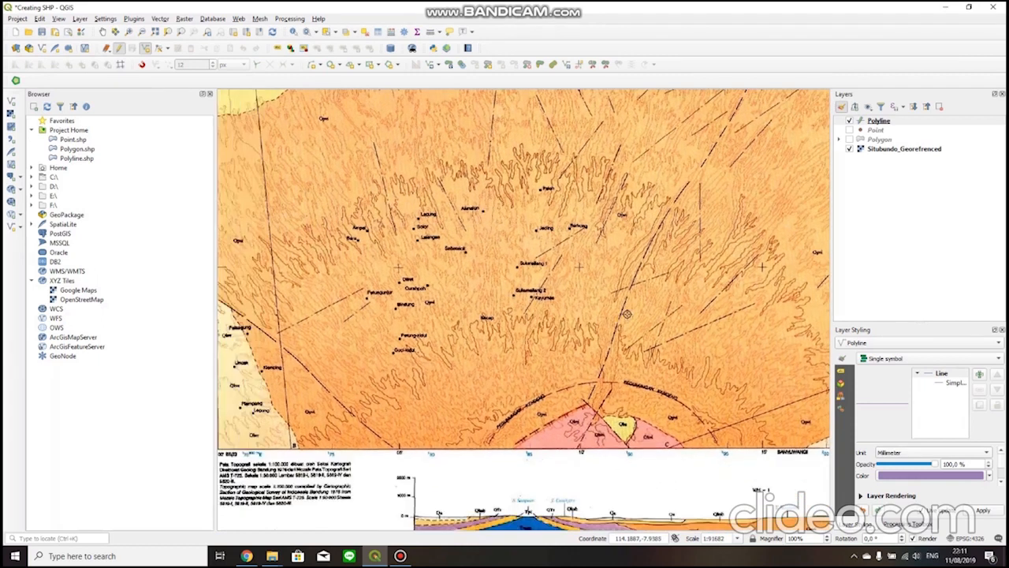
{"action": "left_click_drag", "start_coordinate": [785, 303], "coordinate": [438, 342]}
{"action": "left_click_drag", "start_coordinate": [534, 328], "coordinate": [610, 419]}
{"action": "left_click_drag", "start_coordinate": [459, 285], "coordinate": [473, 347]}
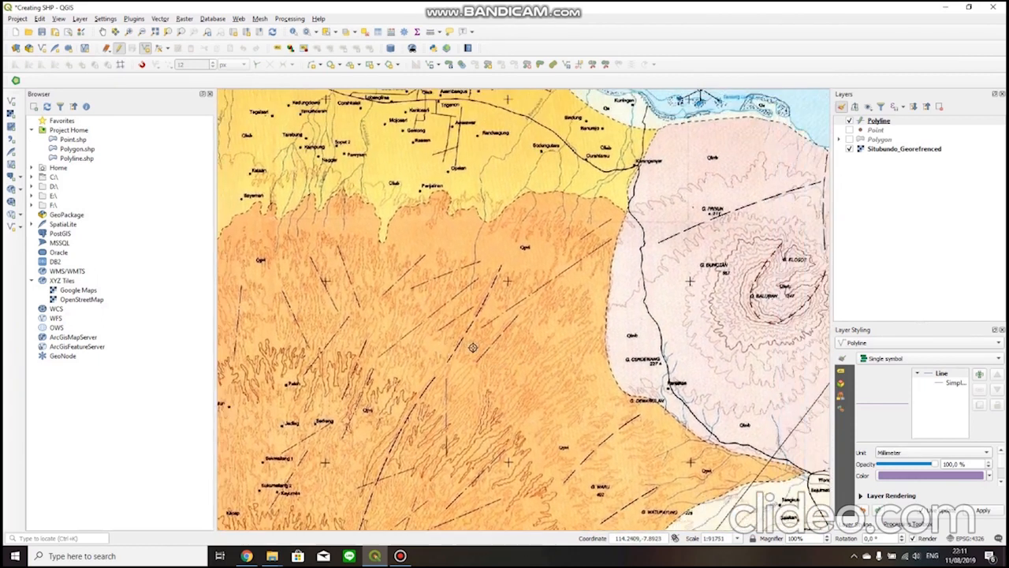
{"action": "left_click_drag", "start_coordinate": [545, 349], "coordinate": [468, 361]}
{"action": "left_click_drag", "start_coordinate": [584, 303], "coordinate": [503, 354]}
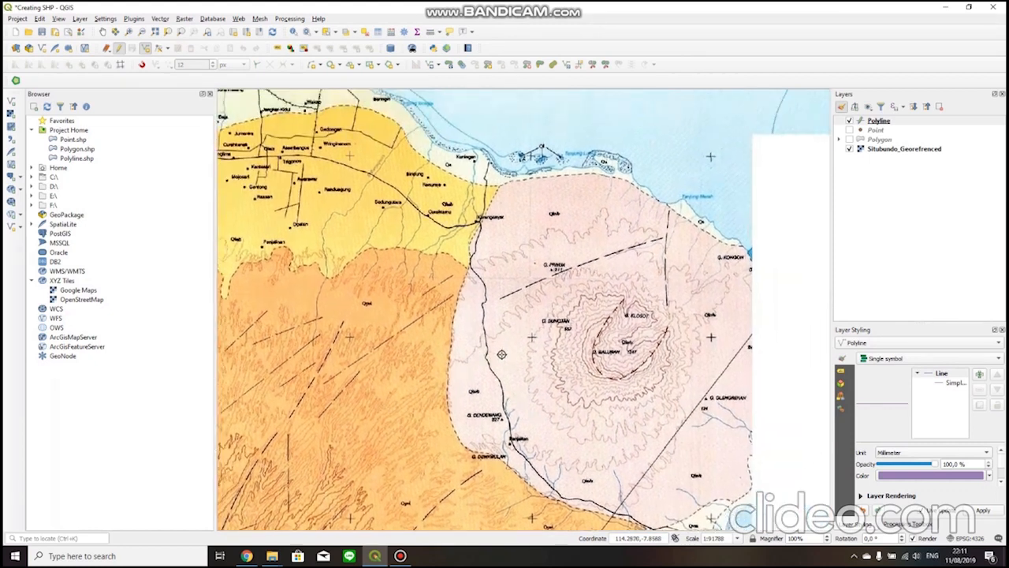
{"action": "left_click_drag", "start_coordinate": [391, 384], "coordinate": [491, 326]}
{"action": "left_click_drag", "start_coordinate": [458, 368], "coordinate": [466, 301]}
{"action": "left_click_drag", "start_coordinate": [391, 343], "coordinate": [471, 302]}
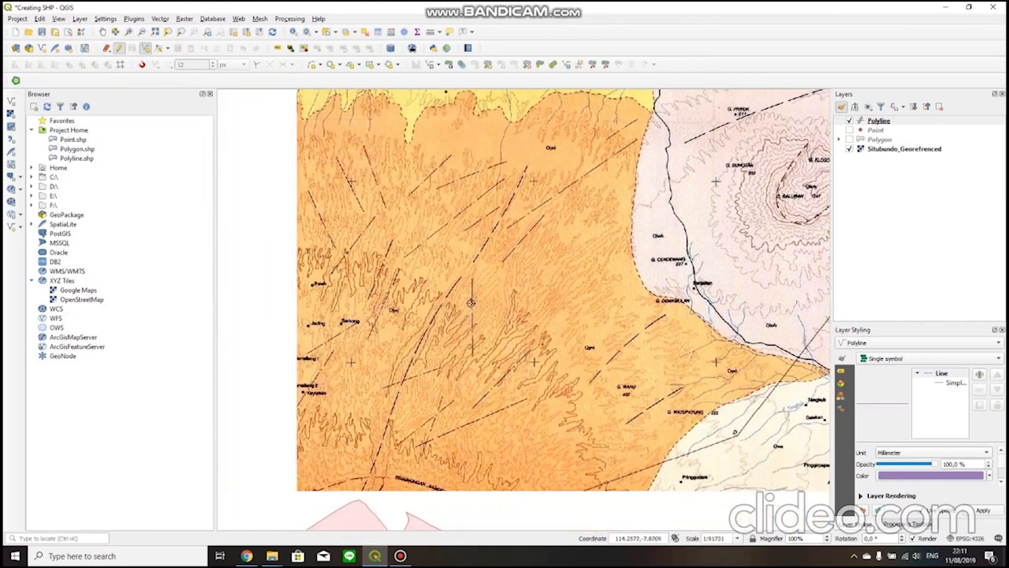
{"action": "left_click_drag", "start_coordinate": [560, 367], "coordinate": [619, 294]}
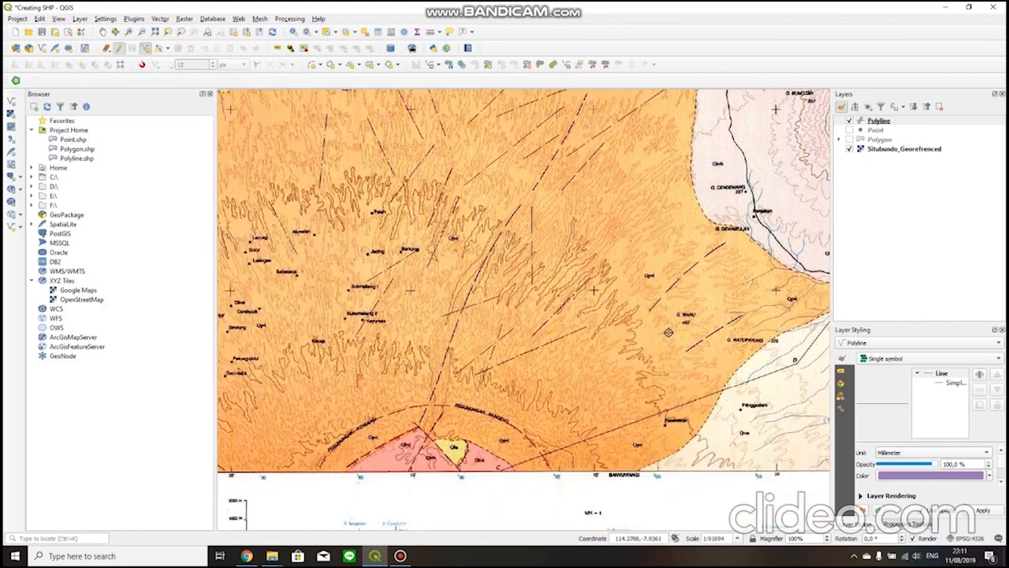
{"action": "left_click_drag", "start_coordinate": [712, 295], "coordinate": [420, 341]}
{"action": "left_click_drag", "start_coordinate": [539, 435], "coordinate": [467, 315]}
Digitize the main course of the S. Krantasan river to the coast, with Jns_Garis Sungai and Nm_Garis Krantasan.
{"action": "scroll", "coordinate": [480, 395], "scroll_direction": "up", "scroll_amount": 1}
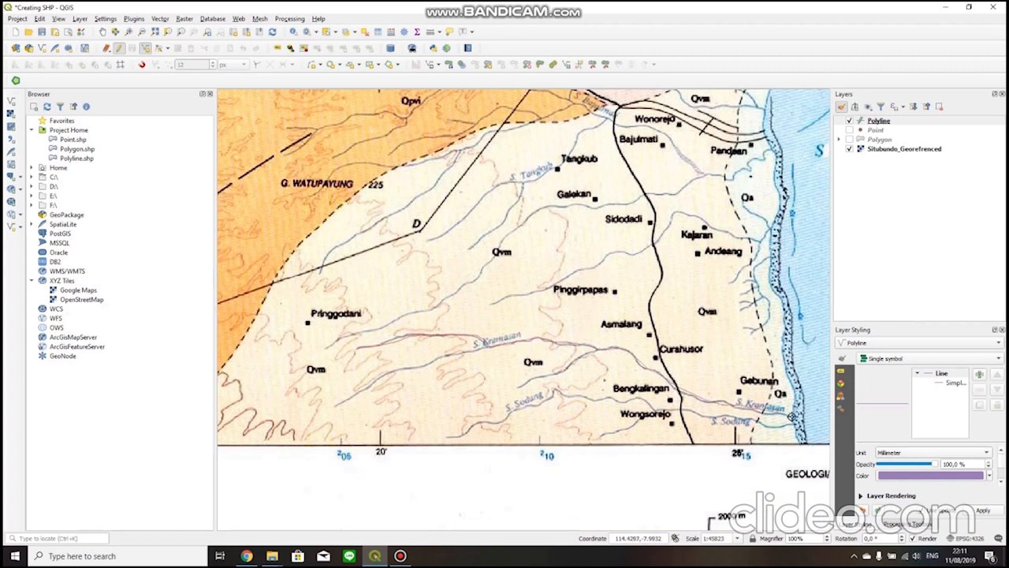
{"action": "right_click", "coordinate": [792, 417]}
{"action": "left_click", "coordinate": [668, 330]}
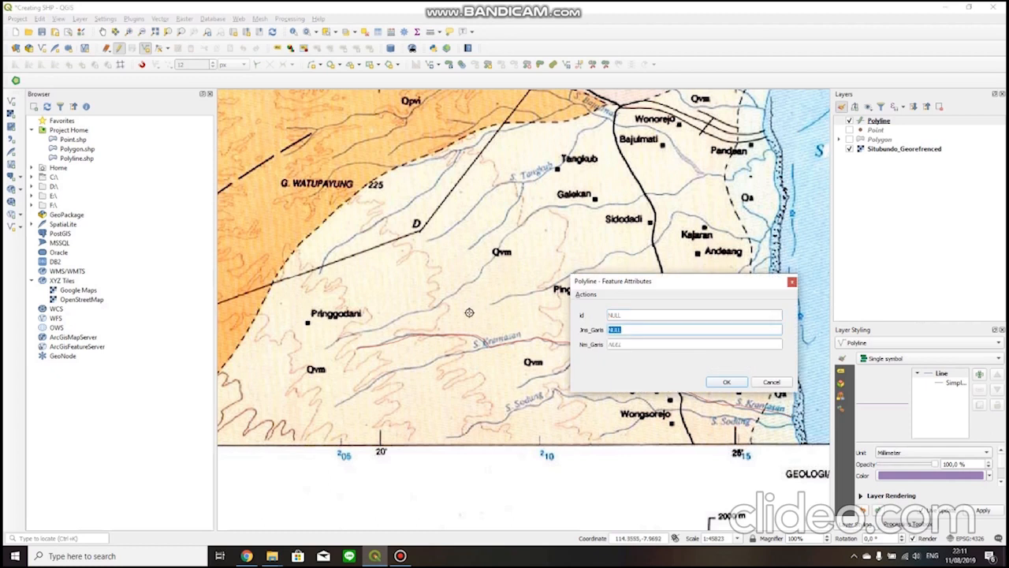
{"action": "left_click_drag", "start_coordinate": [623, 282], "coordinate": [530, 147]}
{"action": "left_click", "coordinate": [557, 207]}
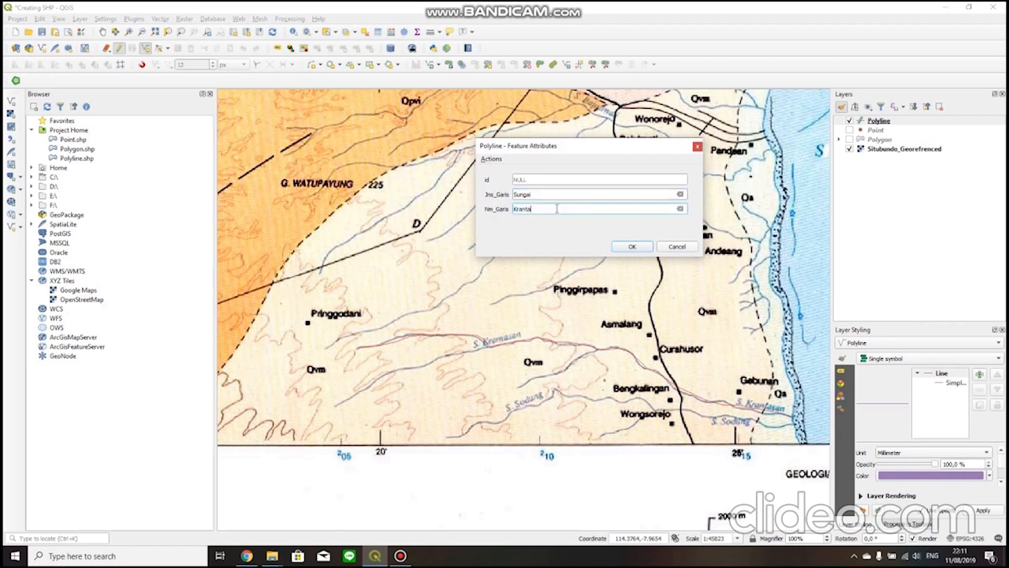
{"action": "key", "text": "Return"}
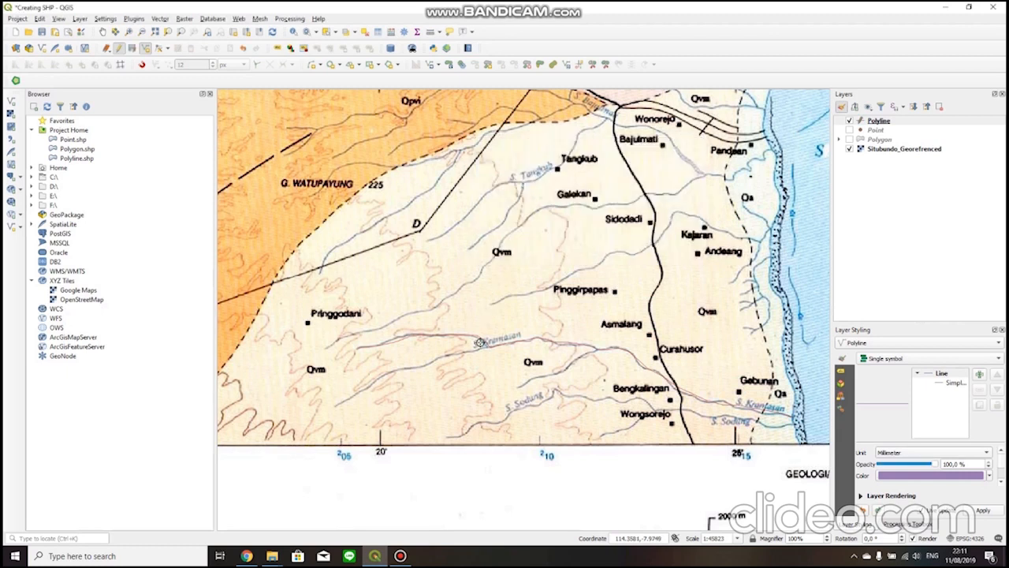
Enable snapping and digitize the long western tributary joining S. Krantasan near its label, leaving its attributes empty.
{"action": "scroll", "coordinate": [488, 348], "scroll_direction": "up", "scroll_amount": 1}
{"action": "scroll", "coordinate": [482, 319], "scroll_direction": "up", "scroll_amount": 1}
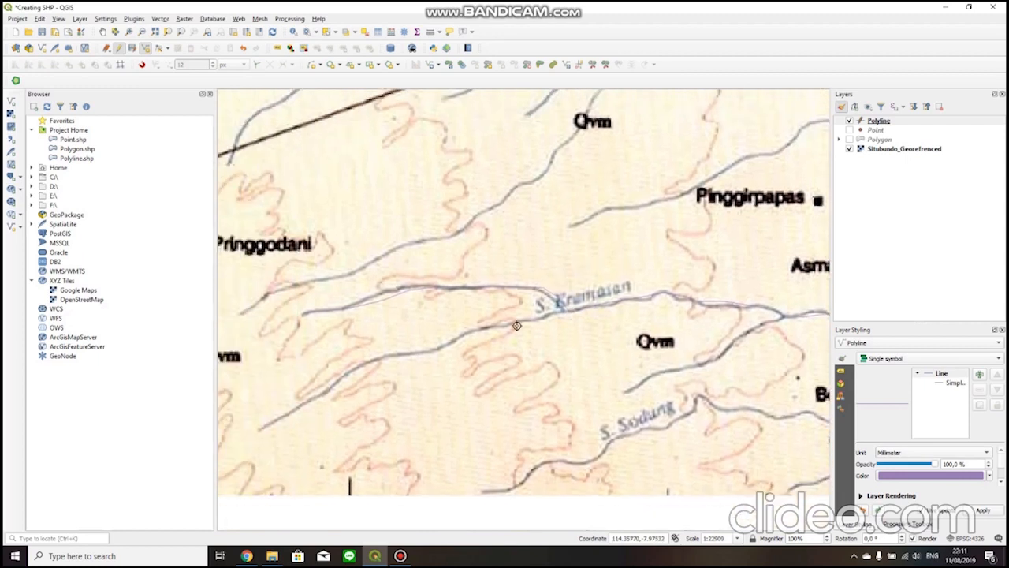
{"action": "left_click", "coordinate": [142, 64]}
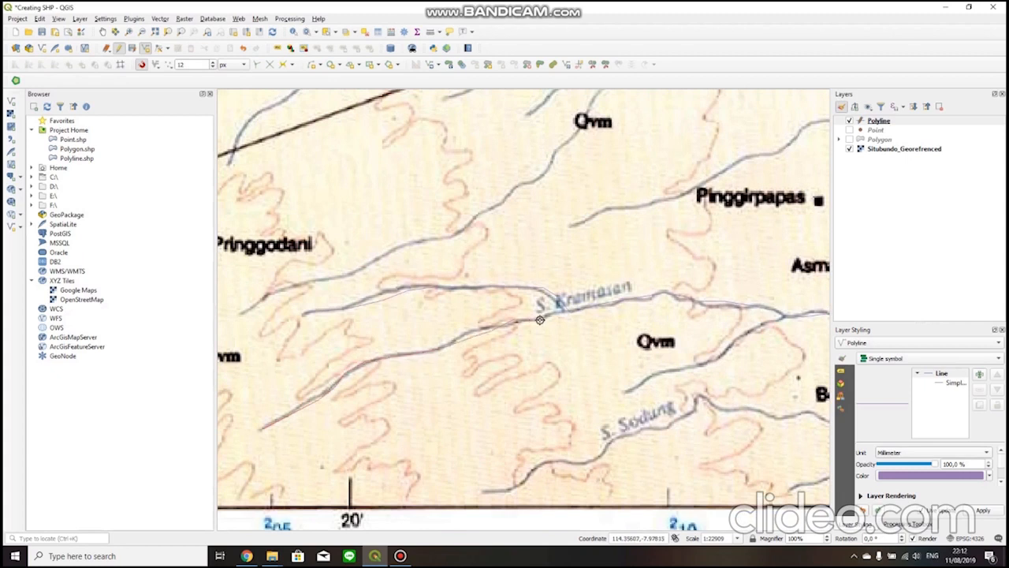
{"action": "right_click", "coordinate": [565, 338]}
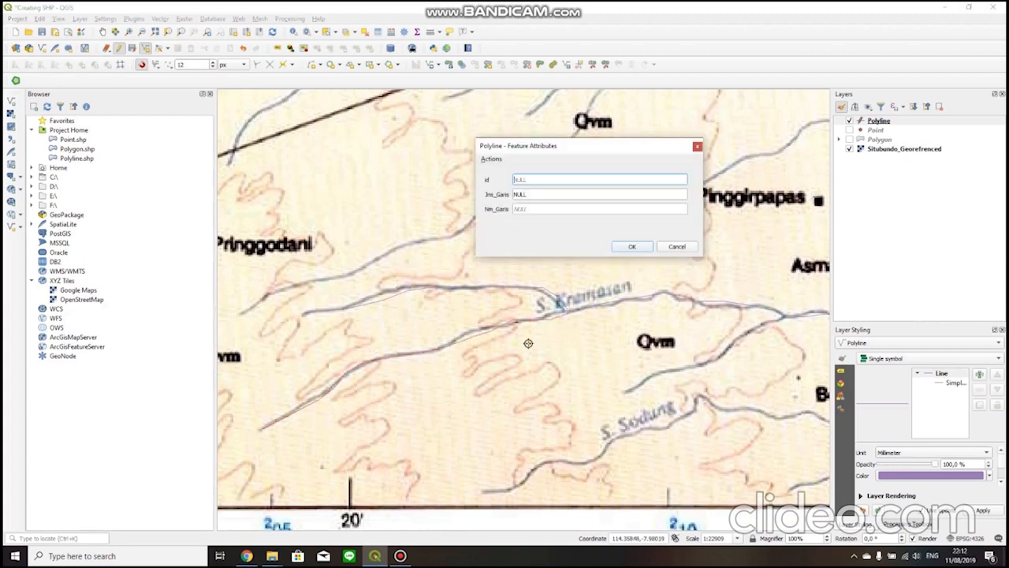
{"action": "left_click", "coordinate": [622, 246]}
Digitize the short tributary between S. Krantasan and S. Sodung up to its junction with S. Krantasan, leaving its attributes empty.
{"action": "left_click_drag", "start_coordinate": [682, 372], "coordinate": [548, 371]}
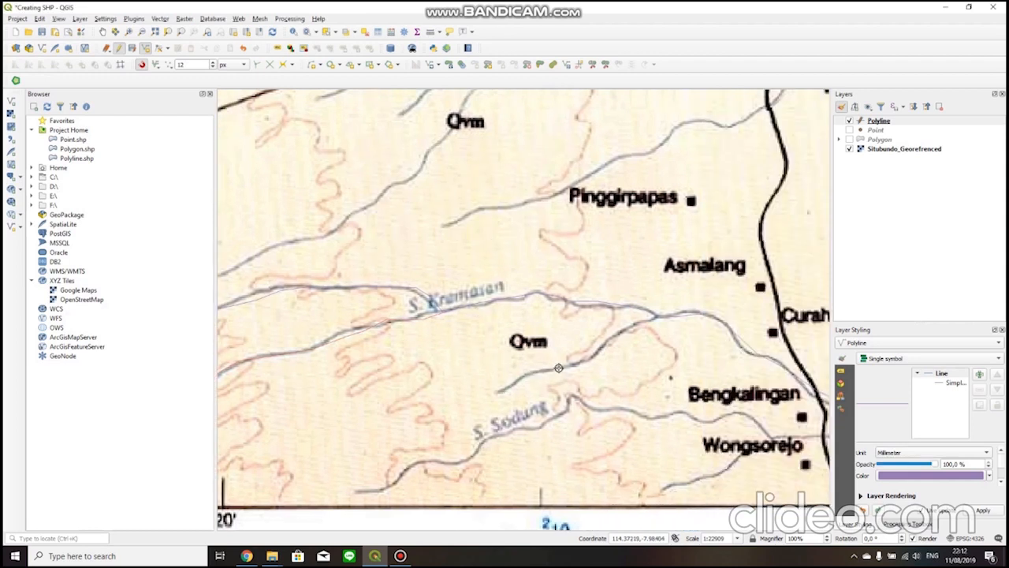
{"action": "right_click", "coordinate": [694, 339]}
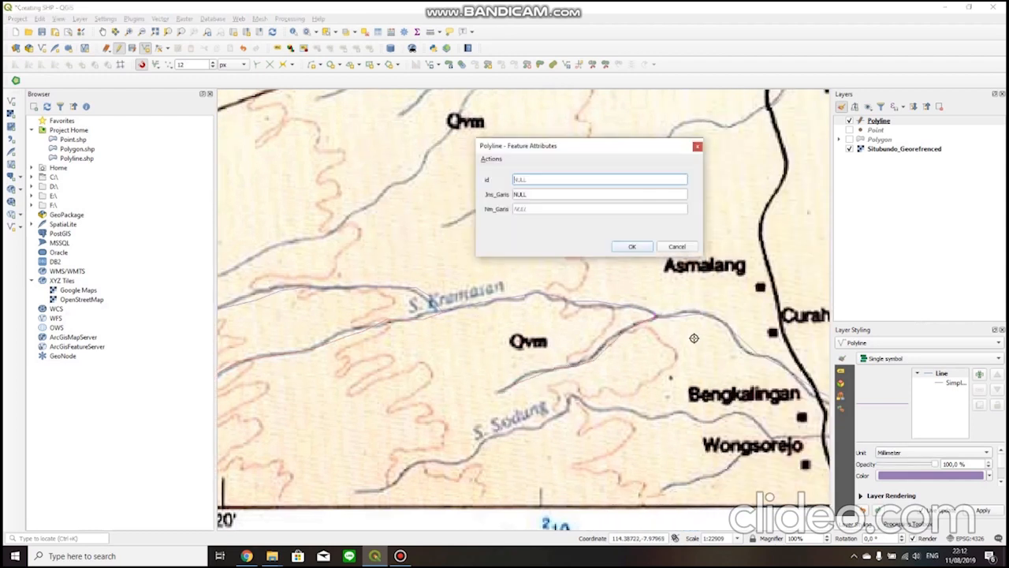
{"action": "left_click", "coordinate": [633, 247]}
Select the three digitized S. Krantasan river lines and start merging the selected features.
{"action": "scroll", "coordinate": [651, 366], "scroll_direction": "down", "scroll_amount": 3}
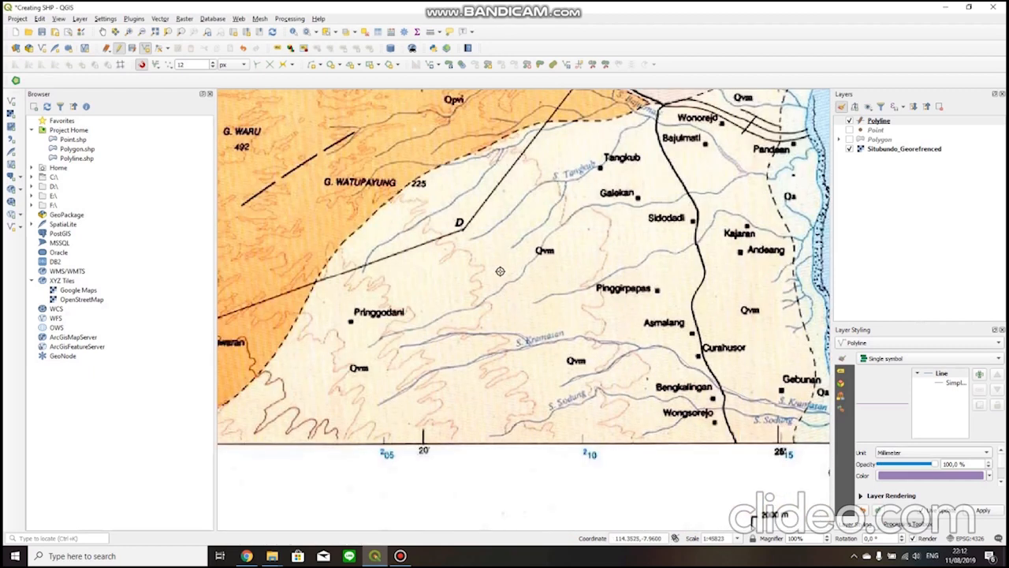
{"action": "left_click", "coordinate": [327, 33]}
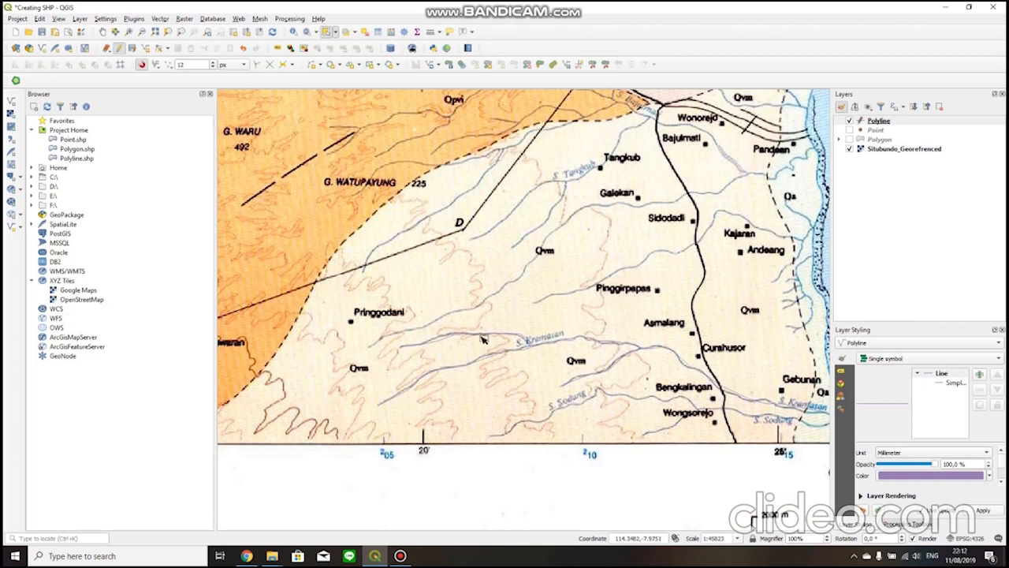
{"action": "left_click_drag", "start_coordinate": [444, 310], "coordinate": [731, 426]}
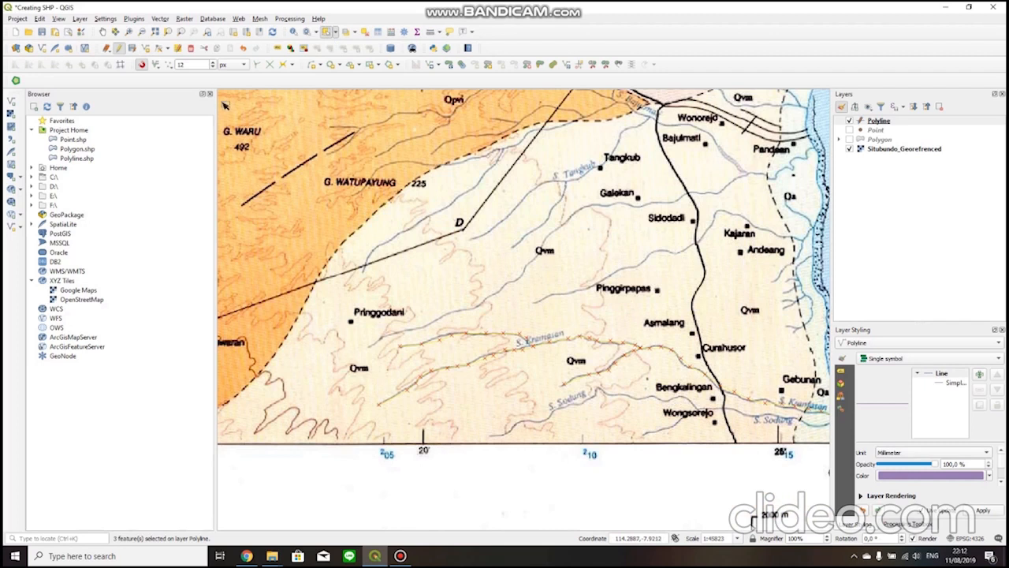
{"action": "left_click", "coordinate": [39, 18]}
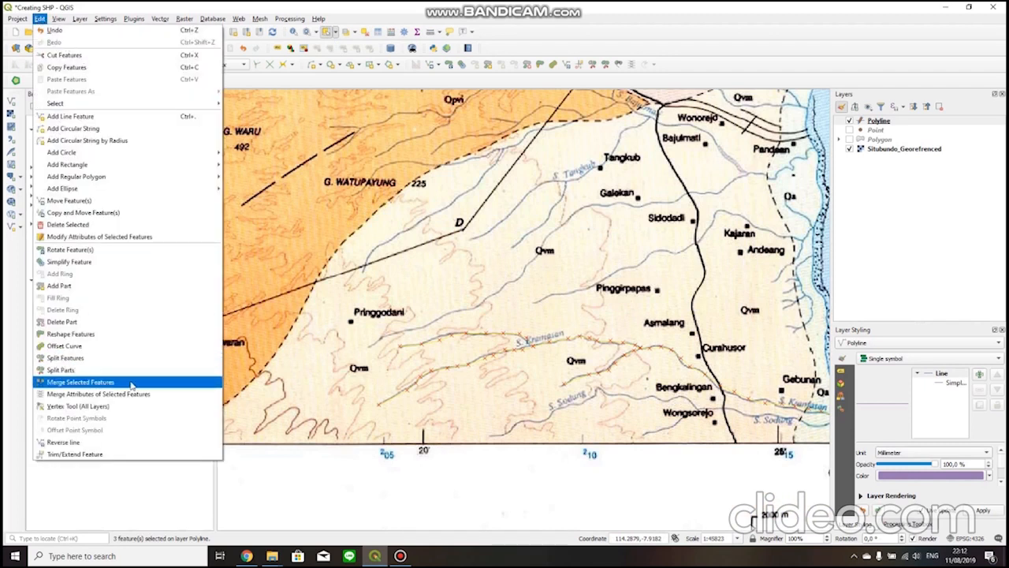
{"action": "left_click", "coordinate": [134, 384]}
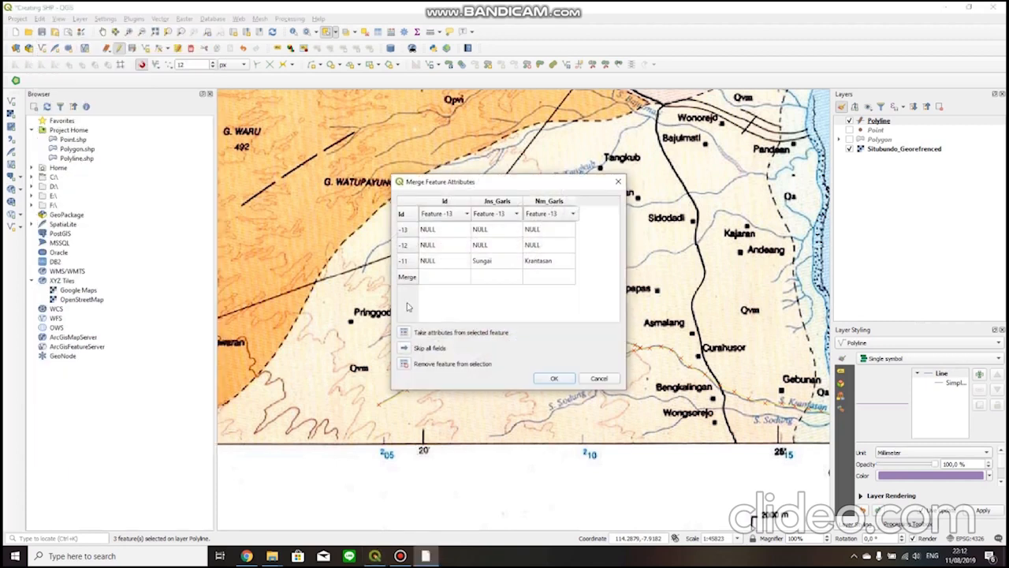
Give the merged feature Jns_Garis Sungai and Nm_Garis Krantasa, and complete the merge.
{"action": "left_click", "coordinate": [484, 279]}
{"action": "double_click", "coordinate": [491, 279]}
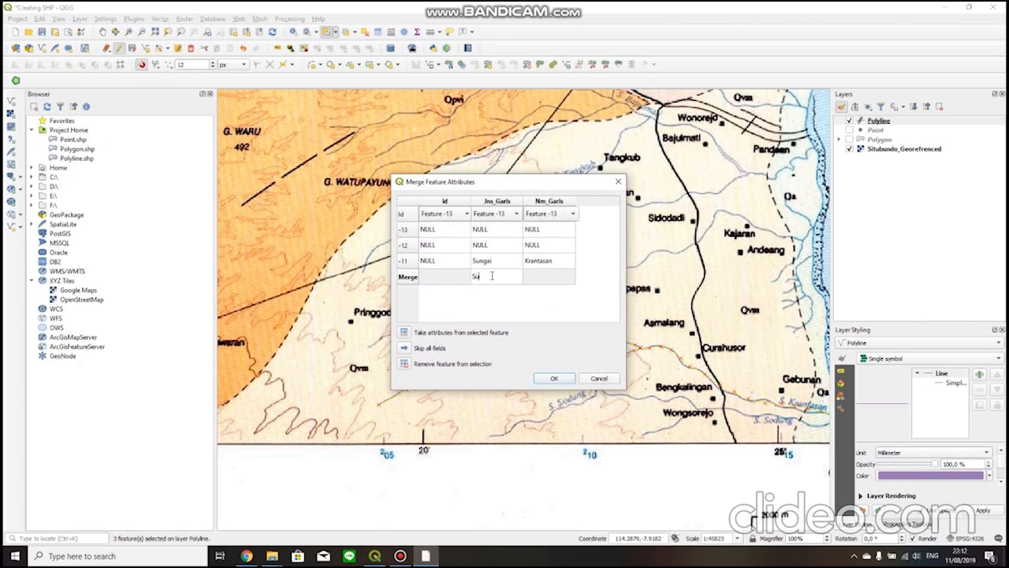
{"action": "key", "text": "Tab"}
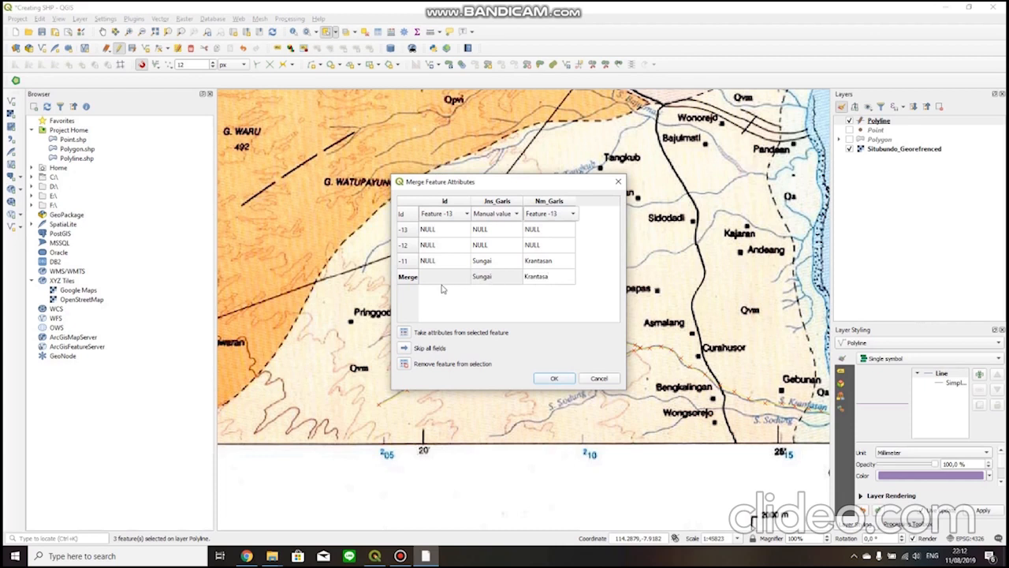
{"action": "left_click", "coordinate": [405, 280]}
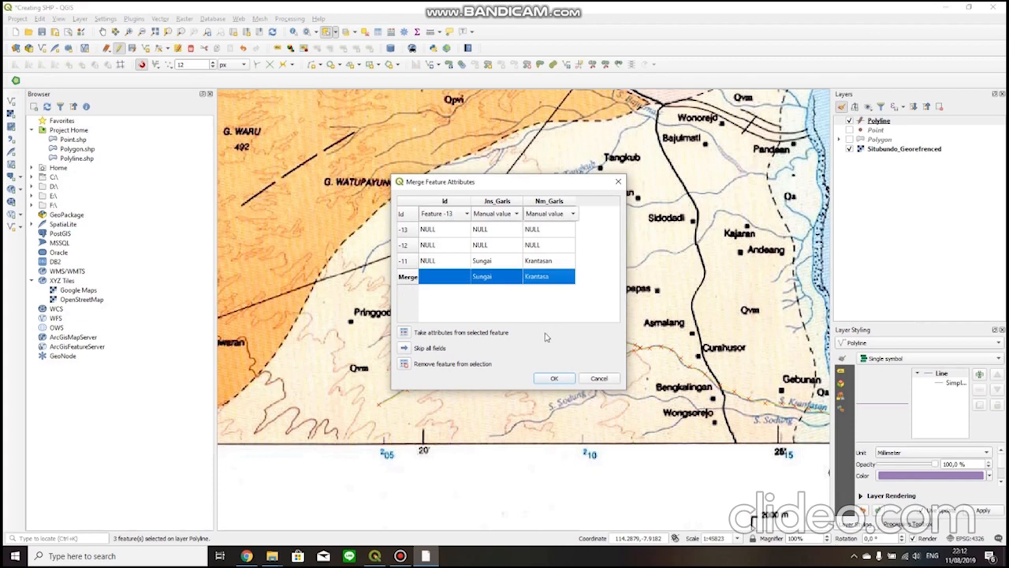
{"action": "left_click", "coordinate": [554, 378]}
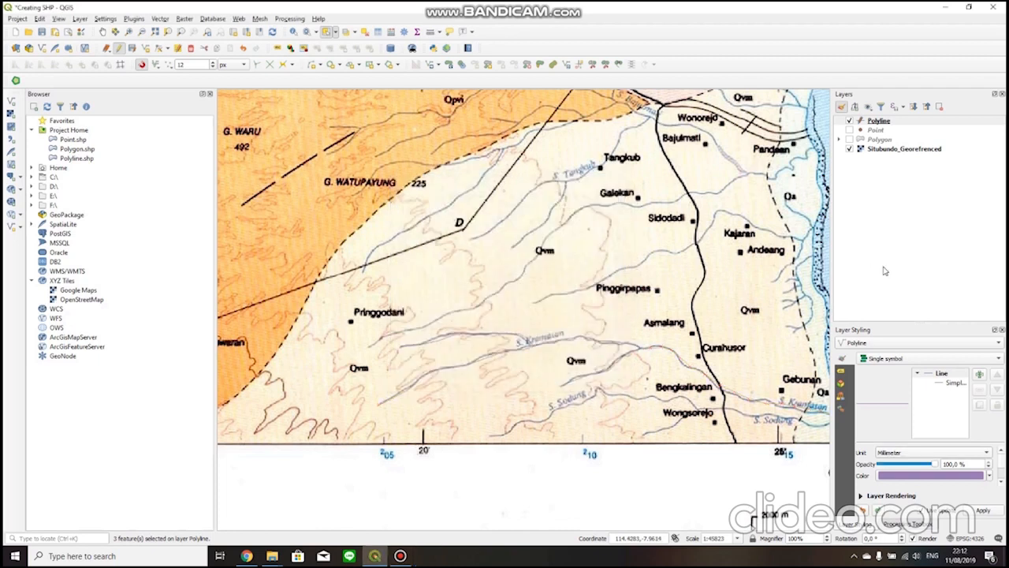
Check the merged river's record in the Polyline attribute table by selecting it, and close the table.
{"action": "right_click", "coordinate": [878, 126]}
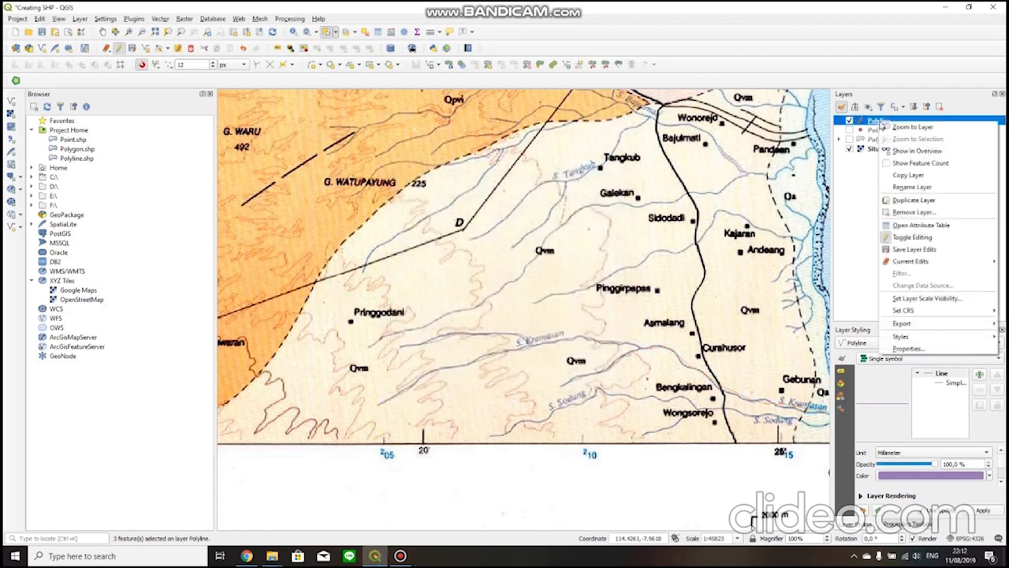
{"action": "left_click", "coordinate": [929, 227]}
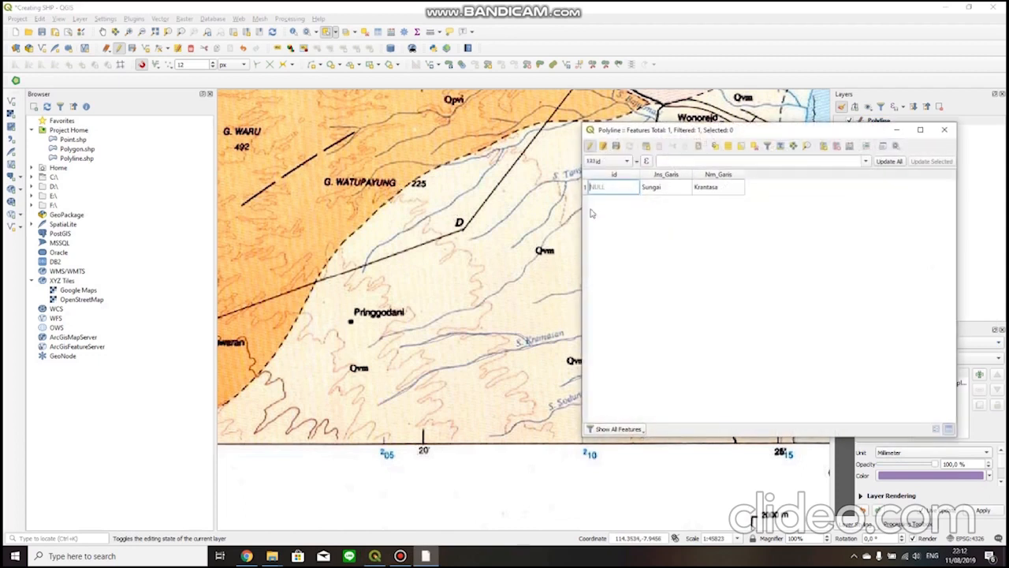
{"action": "left_click_drag", "start_coordinate": [754, 133], "coordinate": [868, 119]}
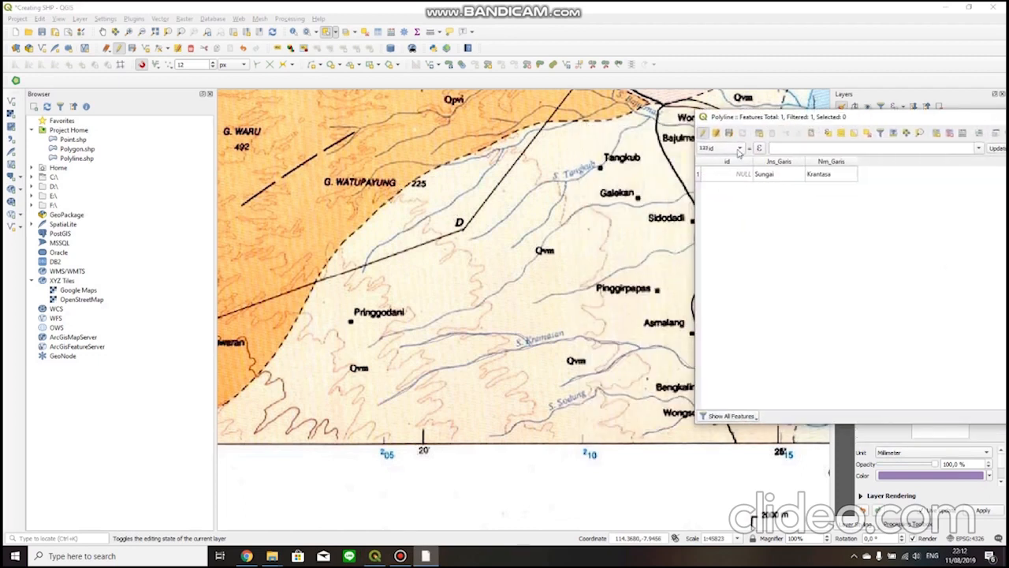
{"action": "double_click", "coordinate": [704, 173]}
{"action": "left_click", "coordinate": [697, 174]}
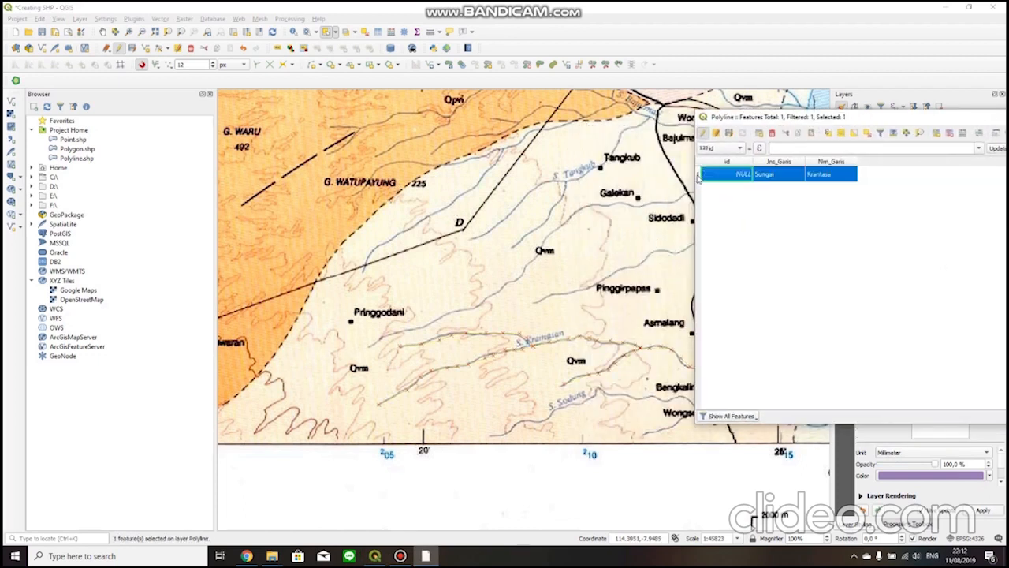
{"action": "left_click_drag", "start_coordinate": [830, 123], "coordinate": [461, 204]}
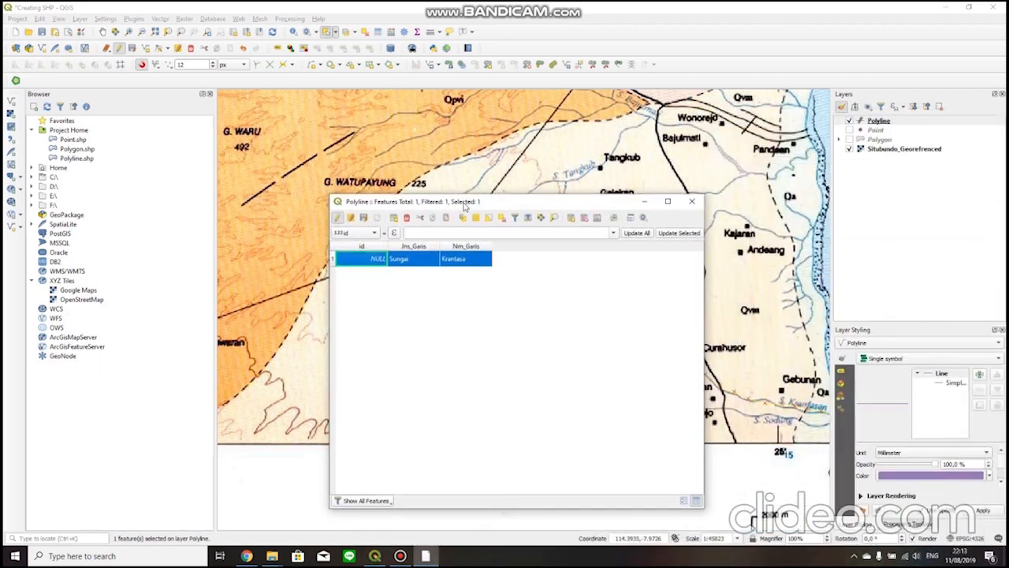
{"action": "left_click", "coordinate": [693, 198]}
Examine the Situbundo geological map from the southeastern rivers across the volcano area to the northern coastal villages.
{"action": "left_click_drag", "start_coordinate": [552, 273], "coordinate": [636, 347]}
{"action": "scroll", "coordinate": [608, 342], "scroll_direction": "down", "scroll_amount": 1}
{"action": "left_click_drag", "start_coordinate": [438, 235], "coordinate": [553, 360]}
{"action": "scroll", "coordinate": [471, 305], "scroll_direction": "down", "scroll_amount": 1}
{"action": "scroll", "coordinate": [590, 270], "scroll_direction": "up", "scroll_amount": 1}
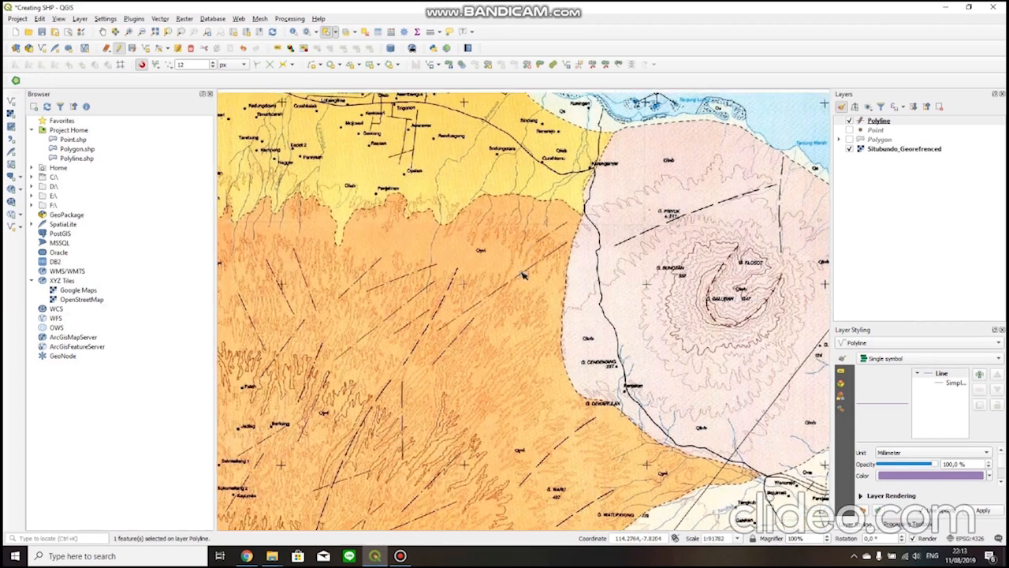
{"action": "left_click_drag", "start_coordinate": [511, 244], "coordinate": [633, 354]}
{"action": "left_click_drag", "start_coordinate": [411, 279], "coordinate": [591, 308]}
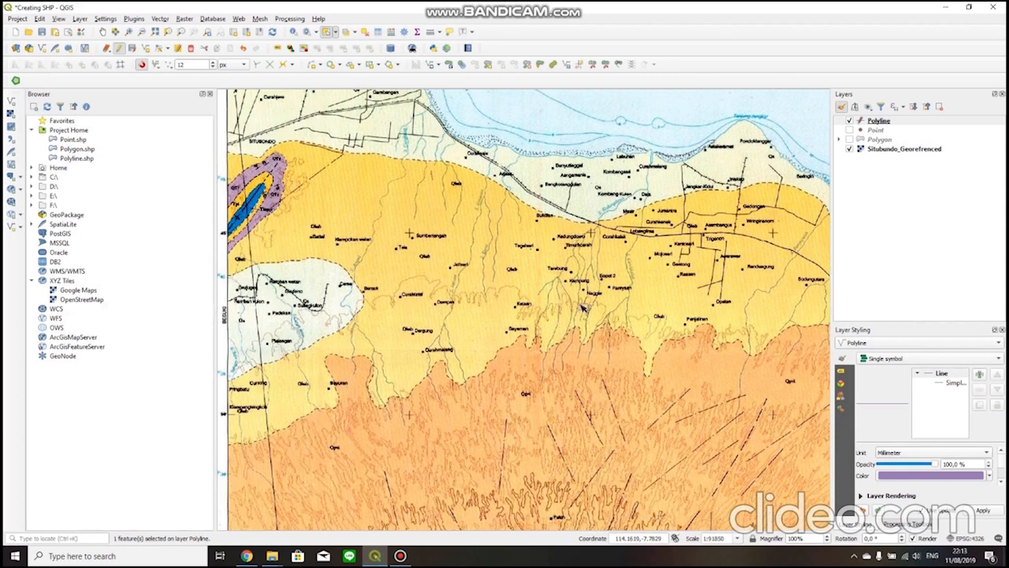
{"action": "left_click_drag", "start_coordinate": [530, 360], "coordinate": [581, 292]}
{"action": "left_click_drag", "start_coordinate": [694, 368], "coordinate": [628, 338]}
{"action": "left_click_drag", "start_coordinate": [723, 410], "coordinate": [602, 326]}
{"action": "left_click_drag", "start_coordinate": [671, 344], "coordinate": [697, 262]}
{"action": "left_click_drag", "start_coordinate": [636, 366], "coordinate": [485, 367]}
{"action": "left_click_drag", "start_coordinate": [626, 373], "coordinate": [609, 320]}
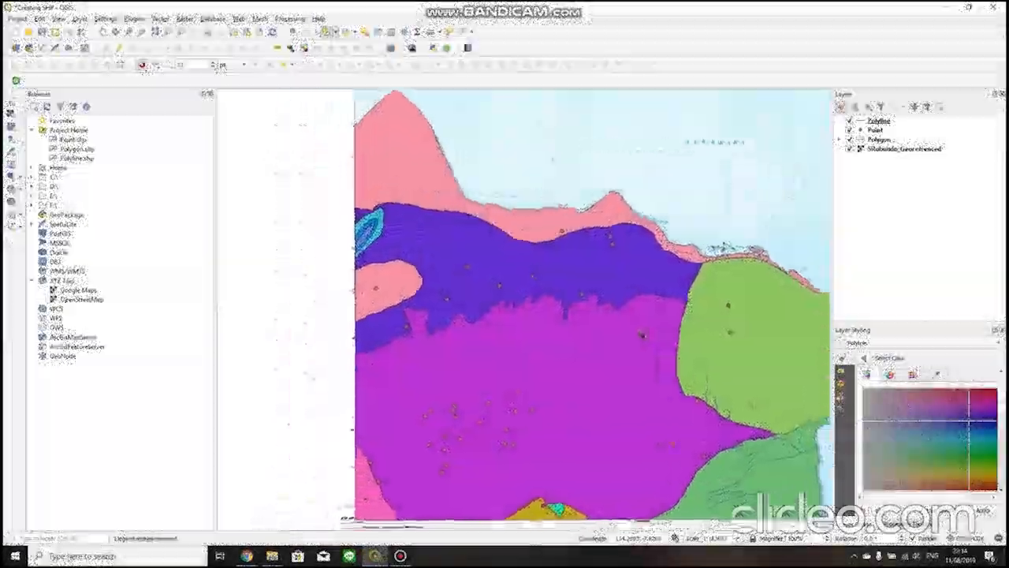
Hide the Situbundo_Georefrenced raster and inspect the digitized polygon, point and polyline layers on their own.
{"action": "left_click", "coordinate": [849, 148]}
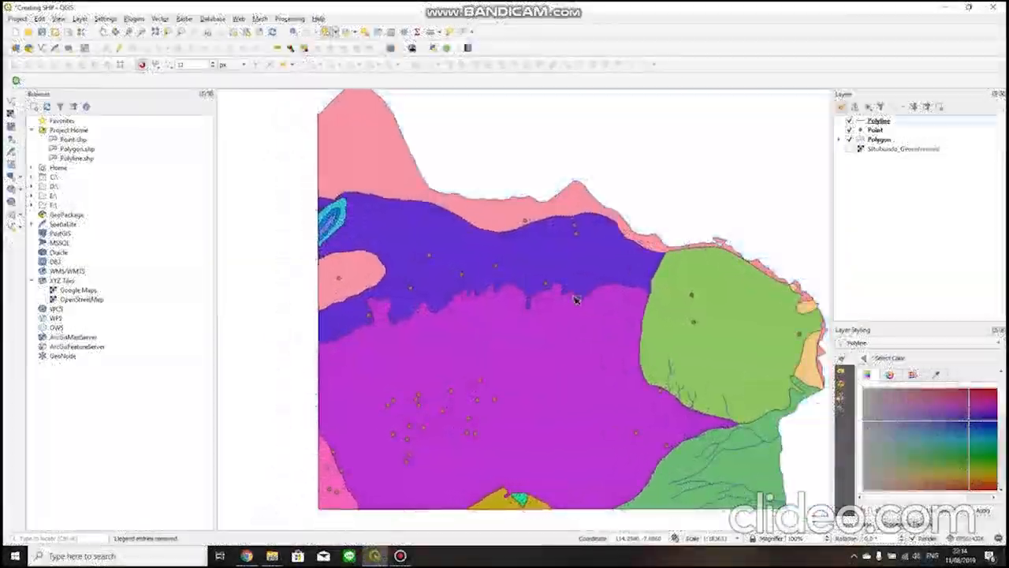
{"action": "scroll", "coordinate": [580, 307], "scroll_direction": "down", "scroll_amount": 1}
{"action": "left_click_drag", "start_coordinate": [538, 290], "coordinate": [534, 320]}
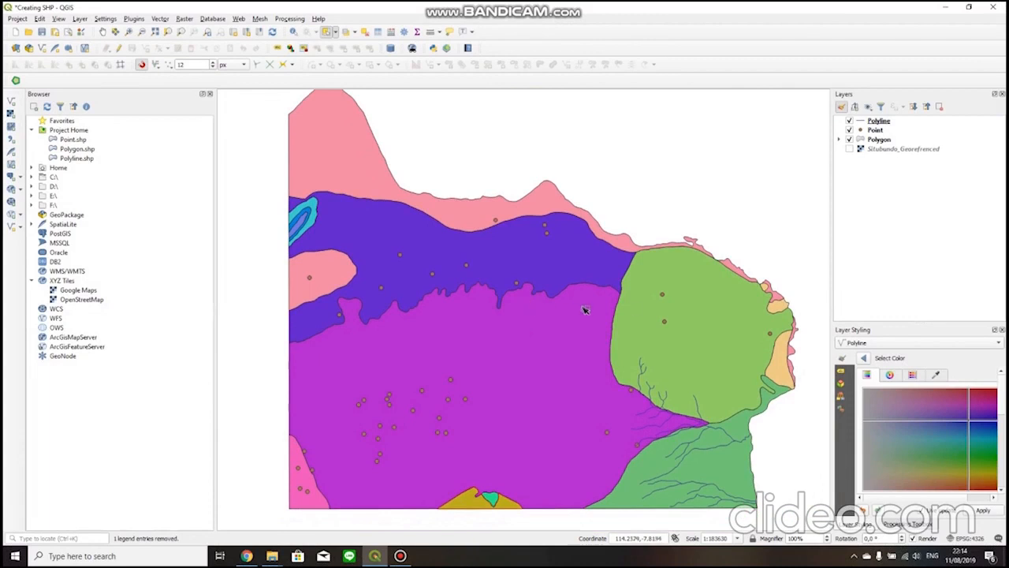
{"action": "scroll", "coordinate": [564, 277], "scroll_direction": "down", "scroll_amount": 1}
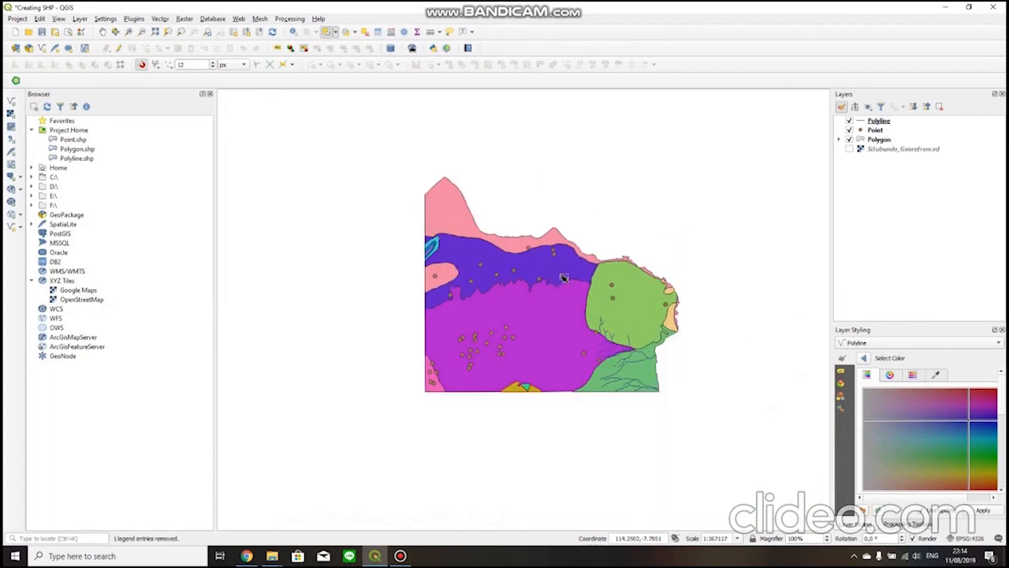
{"action": "scroll", "coordinate": [536, 256], "scroll_direction": "up", "scroll_amount": 1}
{"action": "left_click_drag", "start_coordinate": [536, 252], "coordinate": [530, 266]}
{"action": "left_click_drag", "start_coordinate": [516, 300], "coordinate": [547, 315]}
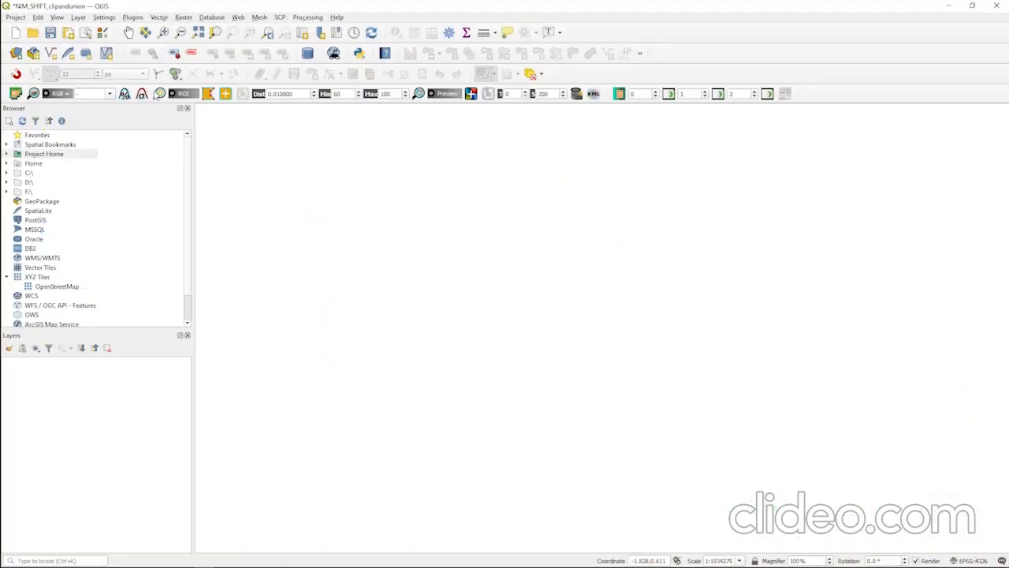
Open the project properties and check the folder used as the project home.
{"action": "left_click", "coordinate": [15, 17]}
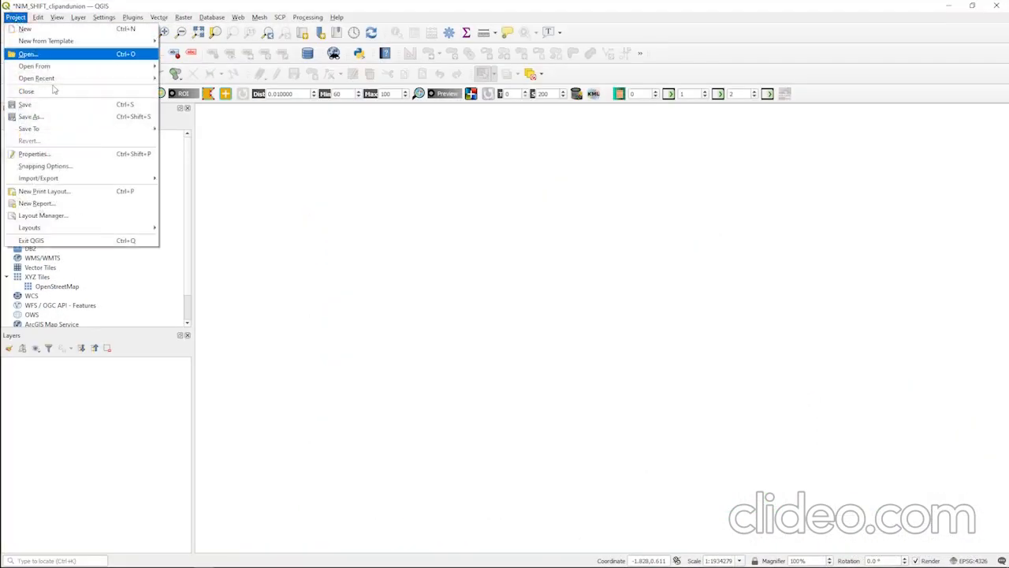
{"action": "left_click", "coordinate": [191, 5]}
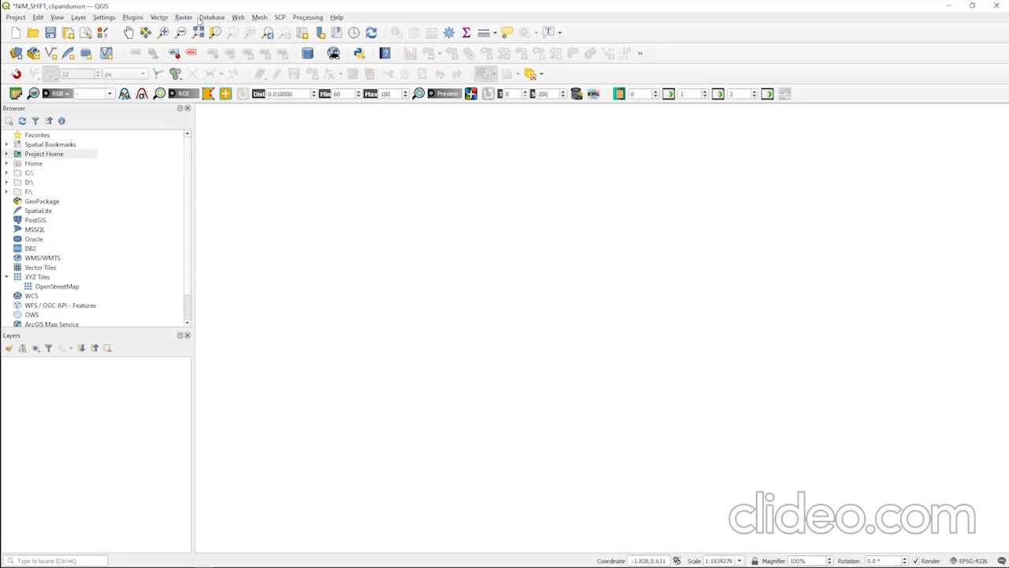
{"action": "left_click", "coordinate": [10, 16]}
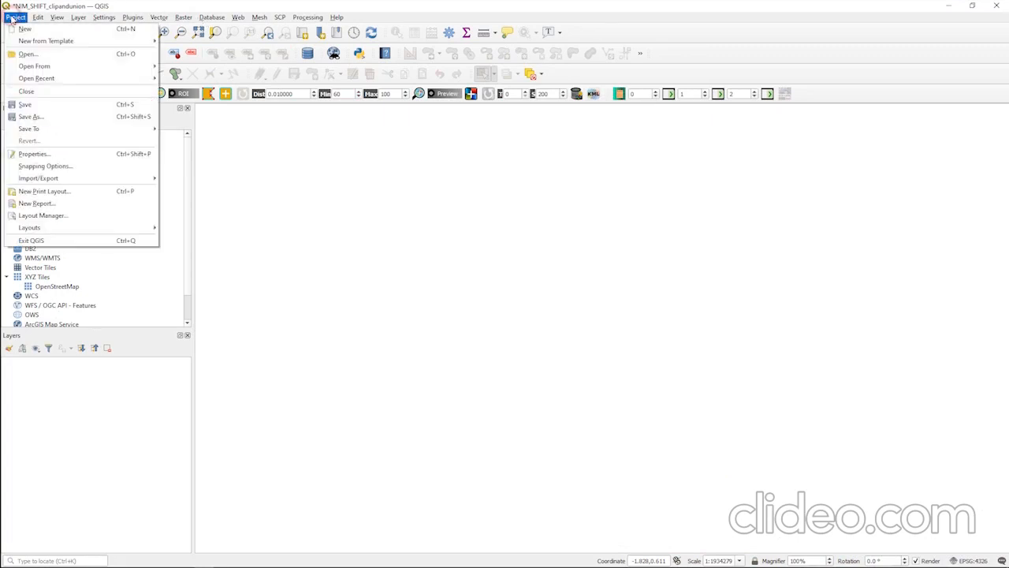
{"action": "left_click", "coordinate": [46, 154]}
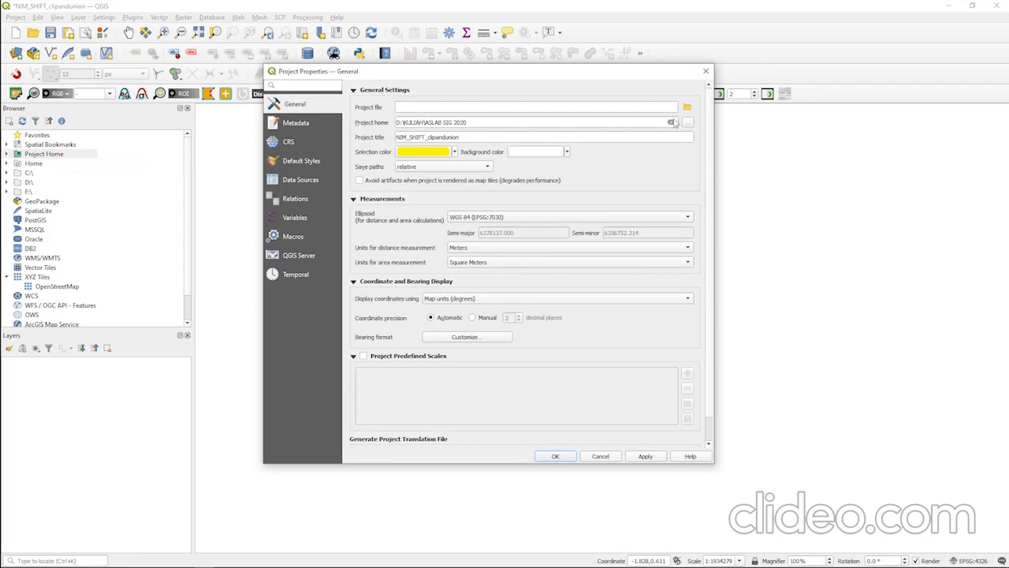
{"action": "left_click", "coordinate": [689, 122]}
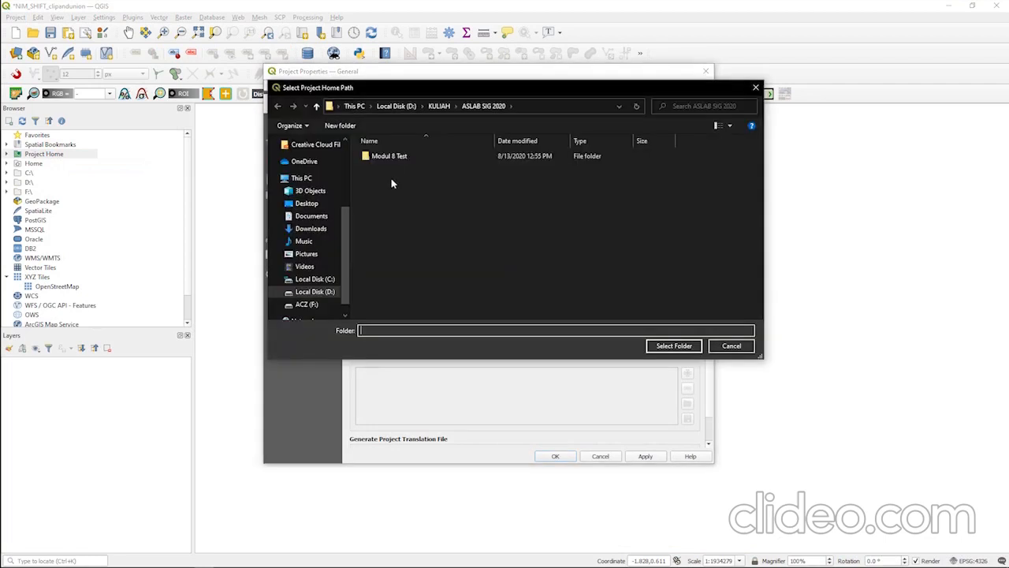
{"action": "left_click", "coordinate": [754, 81]}
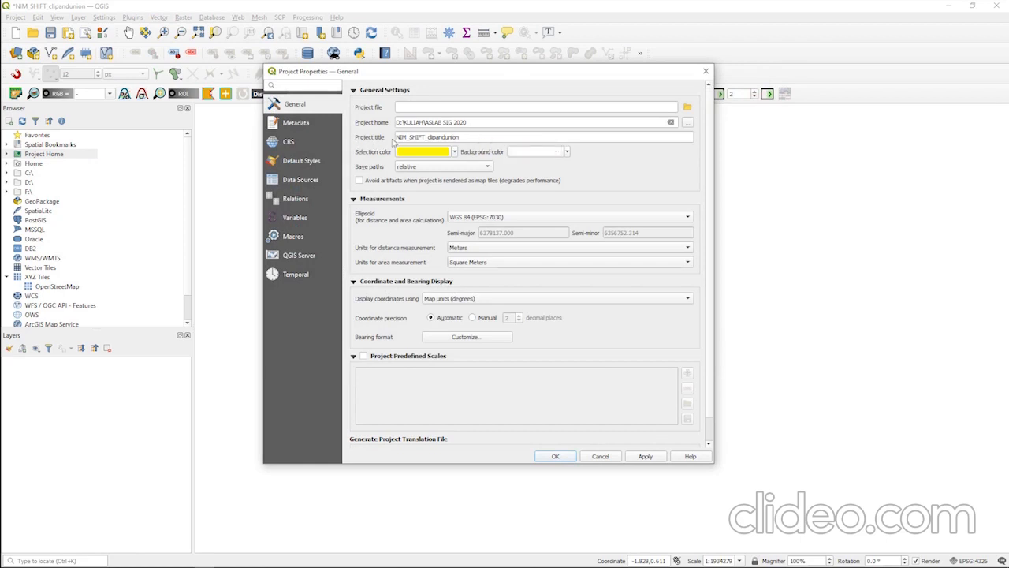
Apply the project properties with the title NIM_SHIFT_clipandunion and the WGS 84 (EPSG:7030) ellipsoid.
{"action": "left_click", "coordinate": [485, 137]}
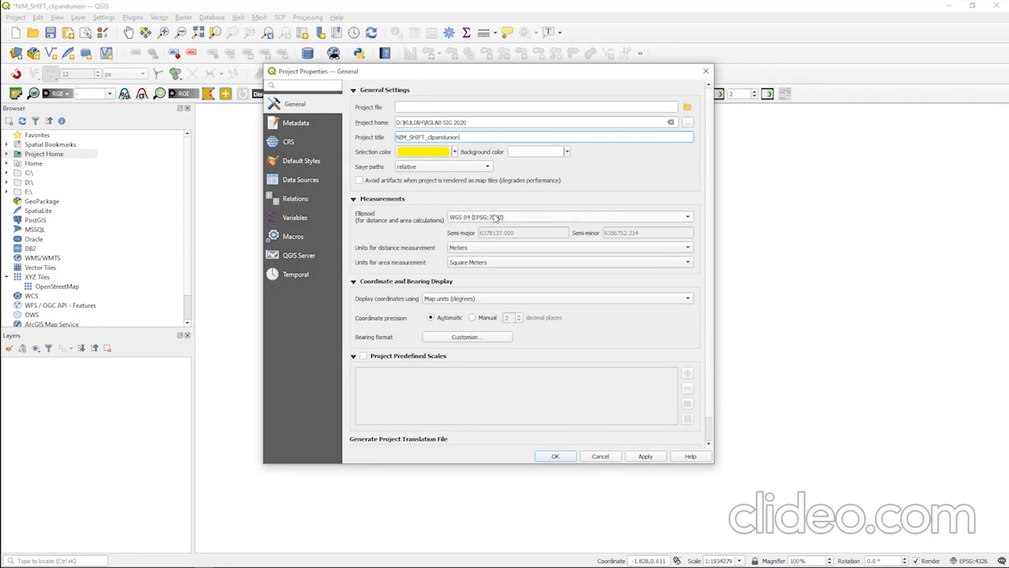
{"action": "left_click", "coordinate": [499, 218]}
{"action": "left_click", "coordinate": [422, 220]}
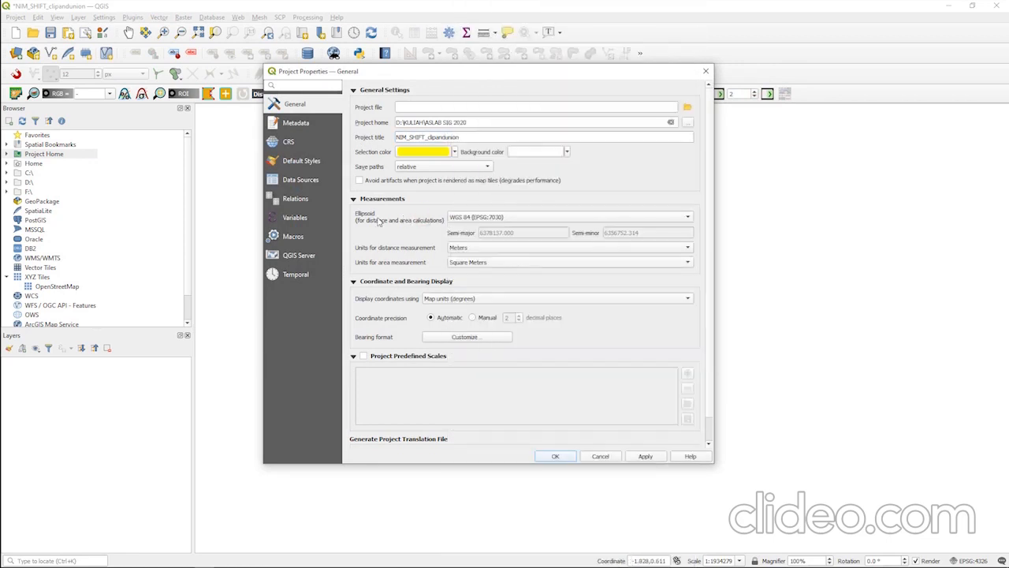
{"action": "left_click", "coordinate": [496, 223]}
{"action": "left_click", "coordinate": [413, 218]}
{"action": "left_click", "coordinate": [489, 222]}
{"action": "left_click", "coordinate": [478, 552]}
{"action": "left_click", "coordinate": [645, 456]}
{"action": "left_click", "coordinate": [555, 456]}
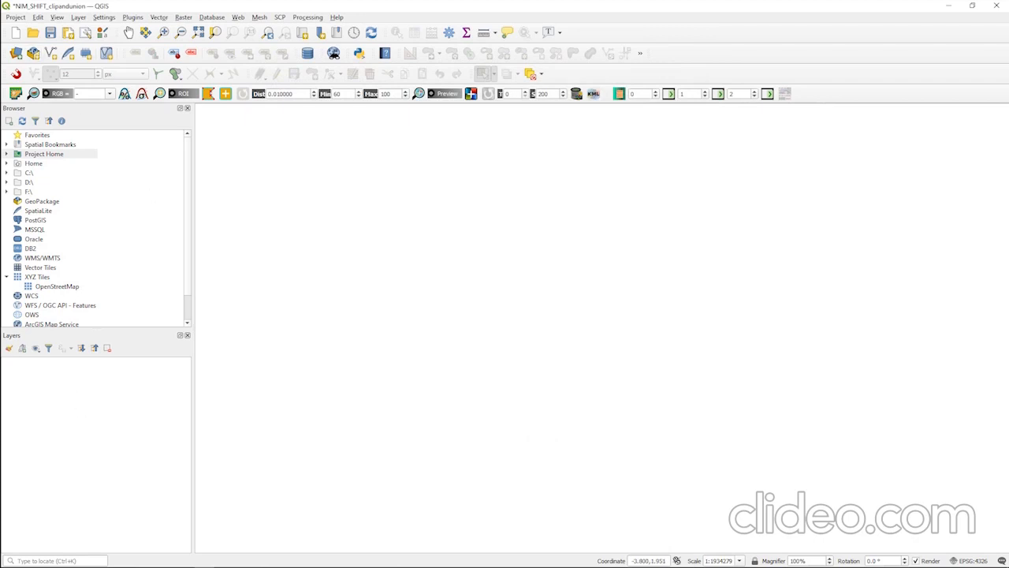
Switch to the Notepad task list, highlight the item about making two shapefiles, and minimize the list.
{"action": "left_click", "coordinate": [187, 558]}
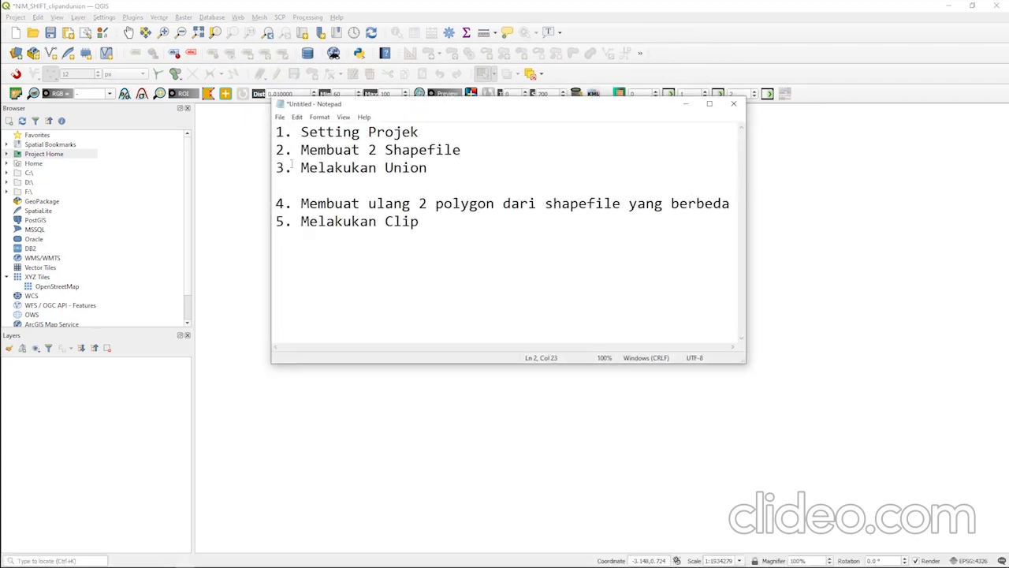
{"action": "left_click_drag", "start_coordinate": [277, 150], "coordinate": [476, 144]}
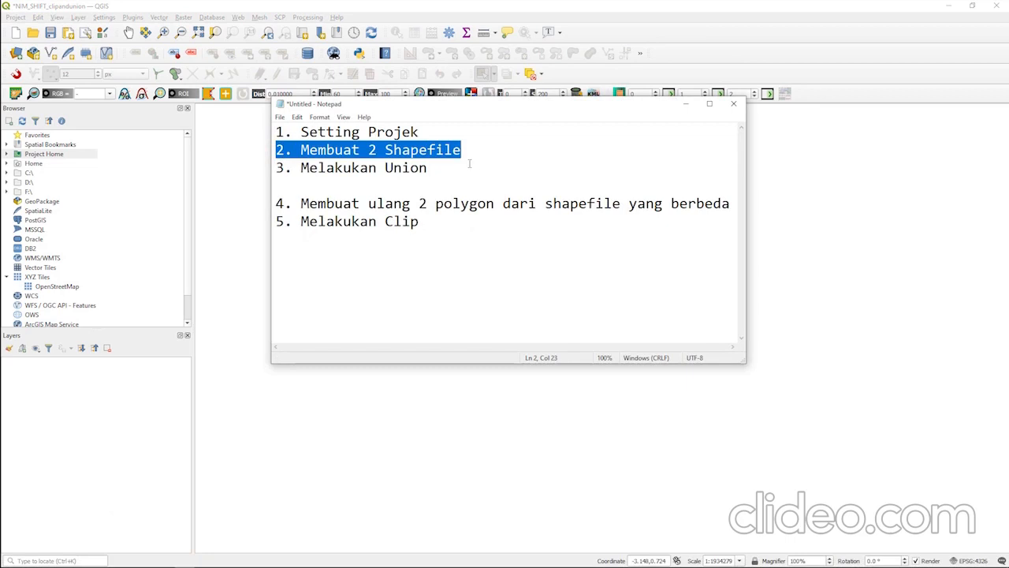
{"action": "left_click", "coordinate": [538, 143]}
{"action": "left_click", "coordinate": [684, 104]}
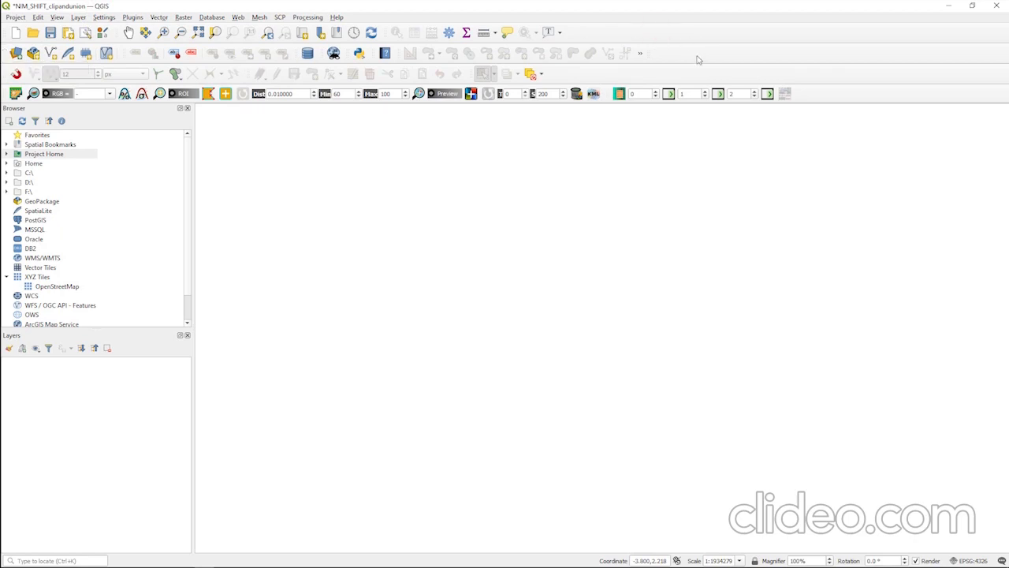
Start a new shapefile layer and set its file name to Polygon1111 in the GL3A folder.
{"action": "right_click", "coordinate": [734, 37]}
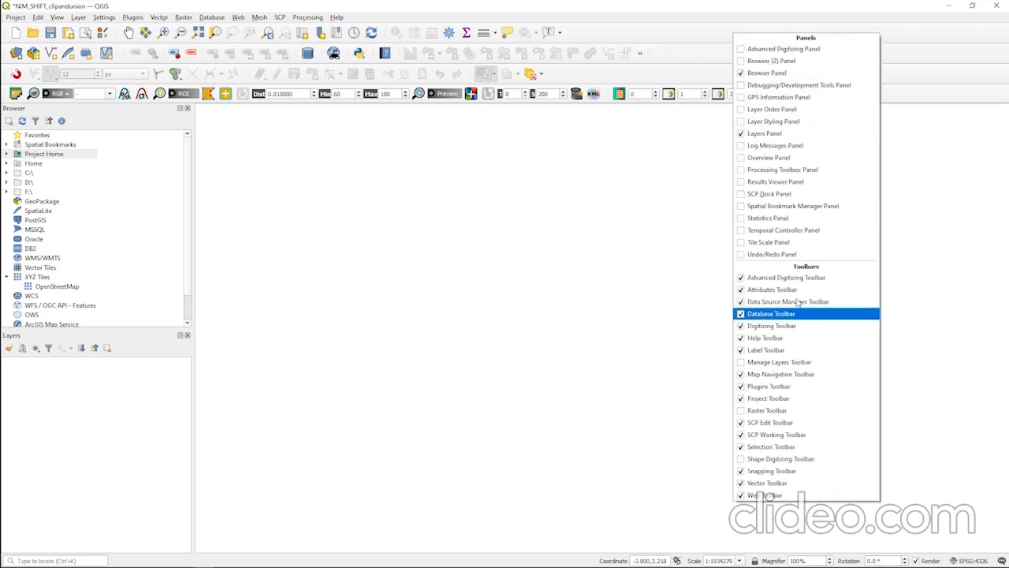
{"action": "left_click", "coordinate": [51, 67]}
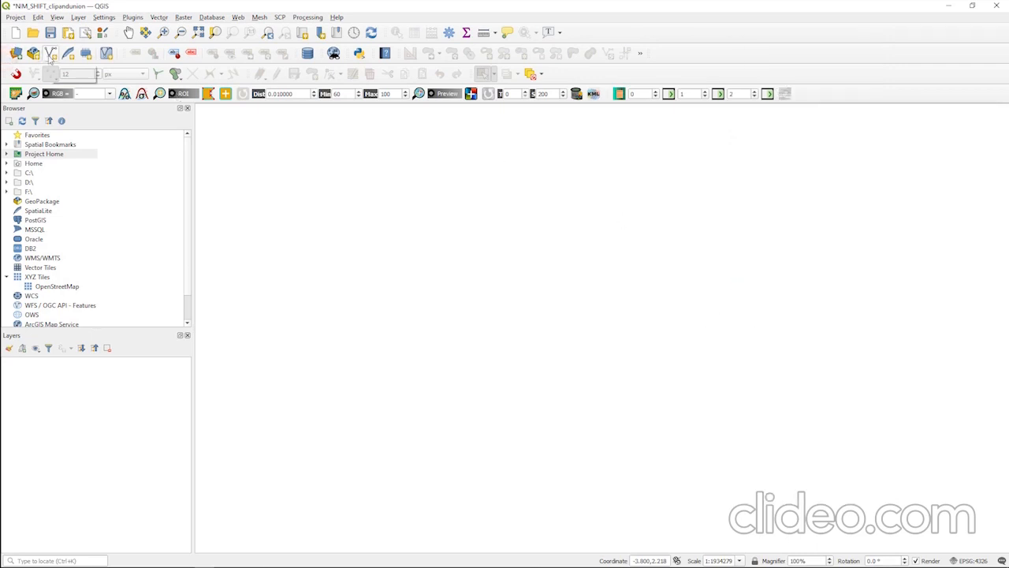
{"action": "left_click", "coordinate": [51, 55]}
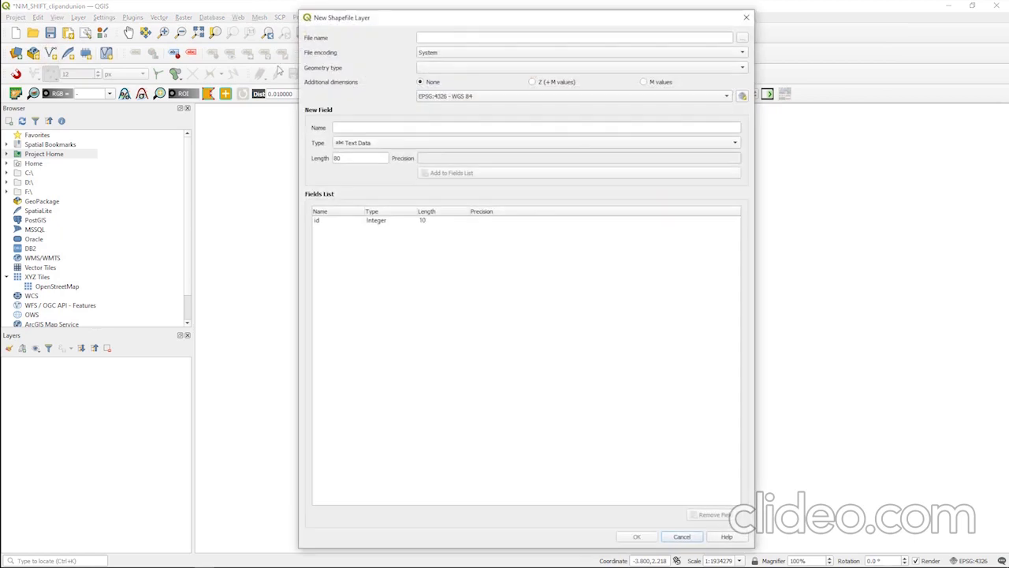
{"action": "left_click", "coordinate": [742, 37]}
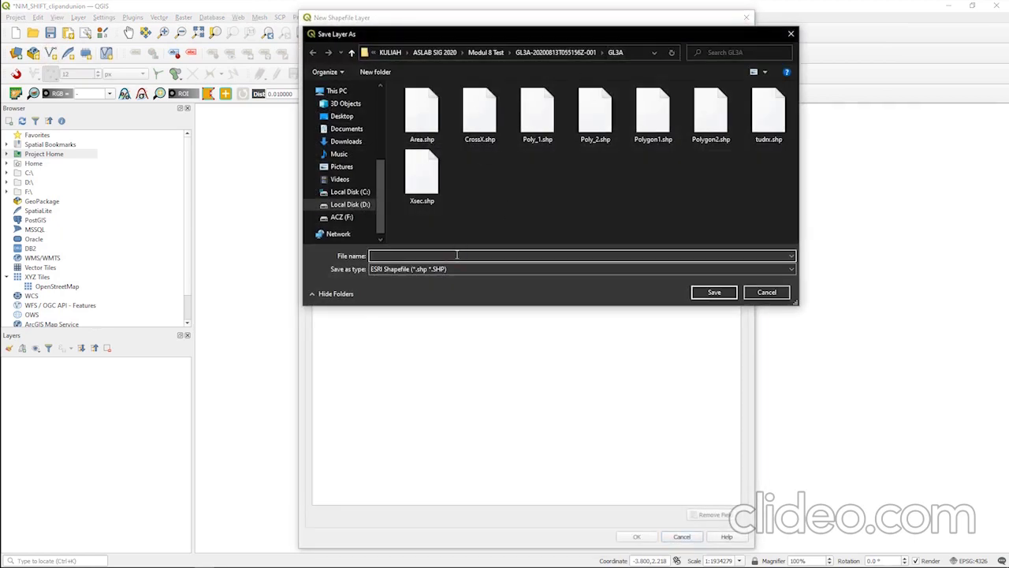
{"action": "type", "text": "Polyhg"}
{"action": "key", "text": "BackSpace"}
{"action": "type", "text": "gon1111"}
{"action": "left_click", "coordinate": [714, 292]}
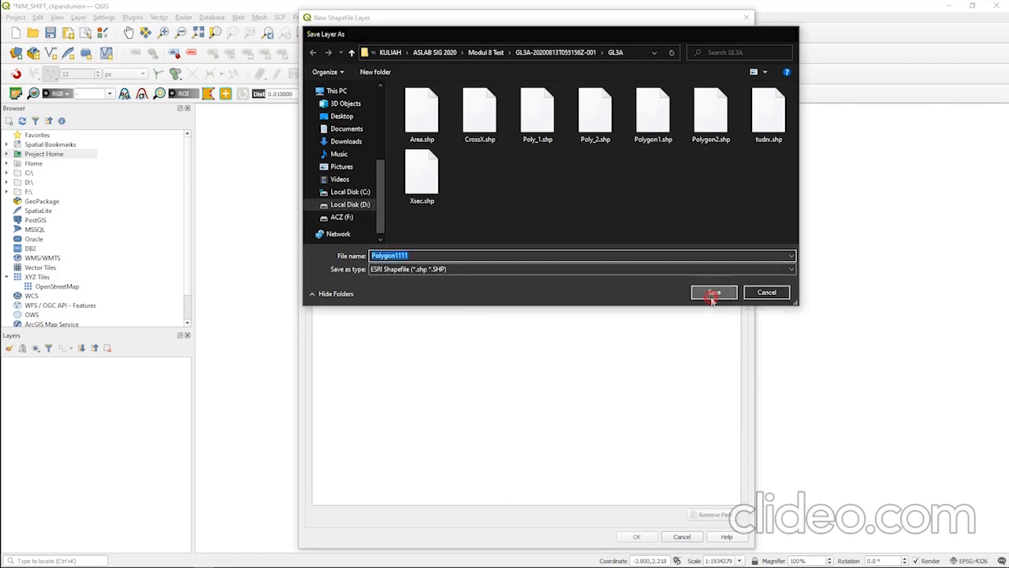
Set the first shapefile's geometry type to Polygon with EPSG:4326 - WGS 84 and create the layer.
{"action": "left_click", "coordinate": [456, 68]}
{"action": "left_click", "coordinate": [360, 50]}
{"action": "left_click", "coordinate": [454, 69]}
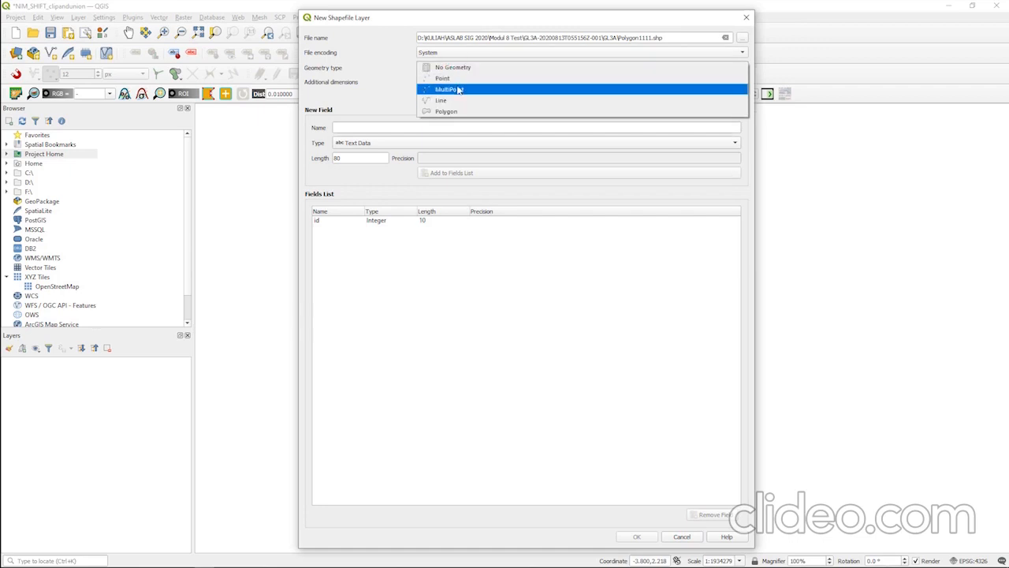
{"action": "left_click", "coordinate": [450, 112]}
{"action": "left_click", "coordinate": [372, 85]}
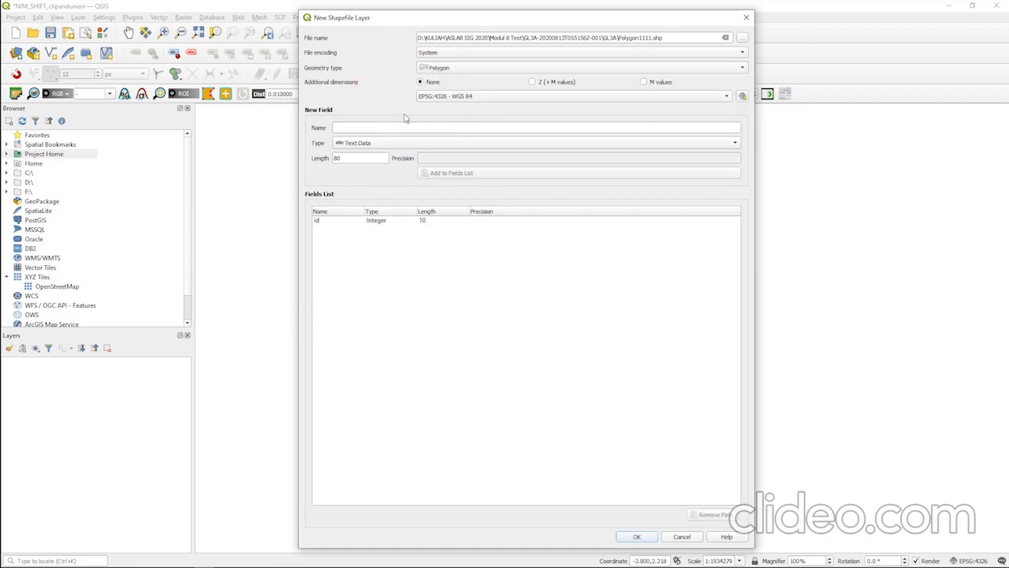
{"action": "left_click", "coordinate": [636, 537]}
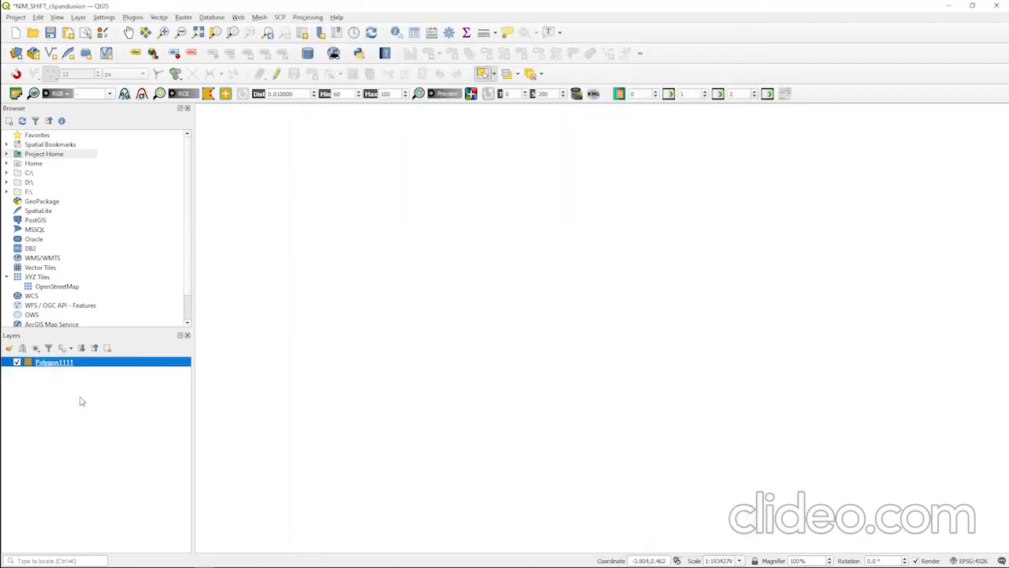
Start a second shapefile layer and set its file name to Polygon22222.shp in the GL3A folder.
{"action": "left_click", "coordinate": [51, 56]}
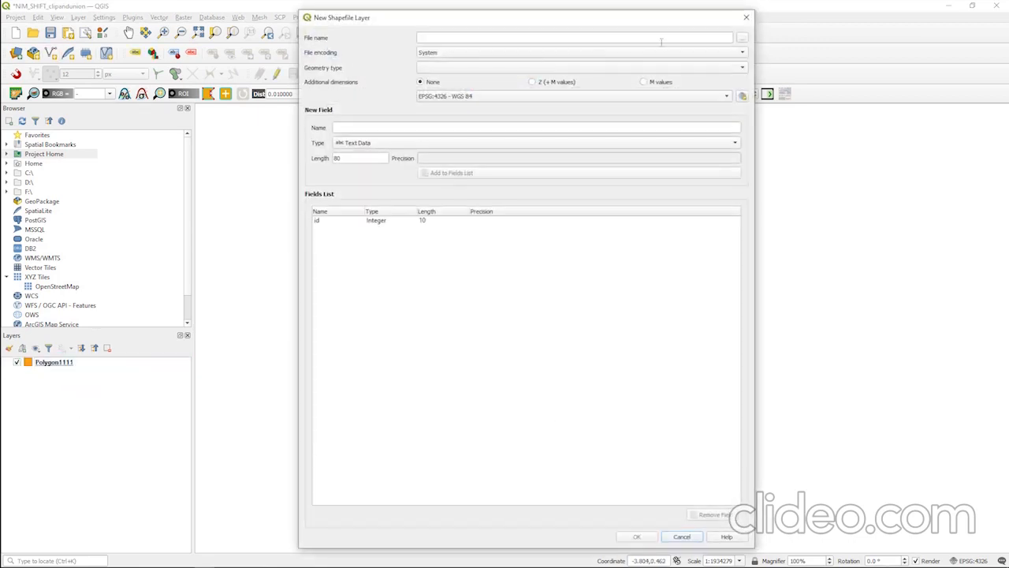
{"action": "left_click", "coordinate": [742, 37]}
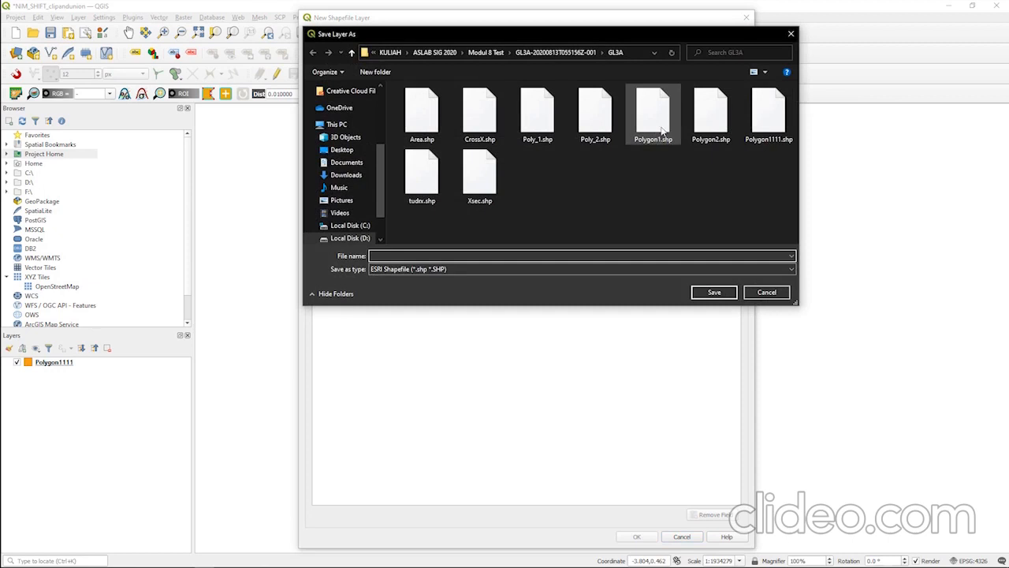
{"action": "left_click", "coordinate": [769, 115]}
{"action": "double_click", "coordinate": [398, 255]}
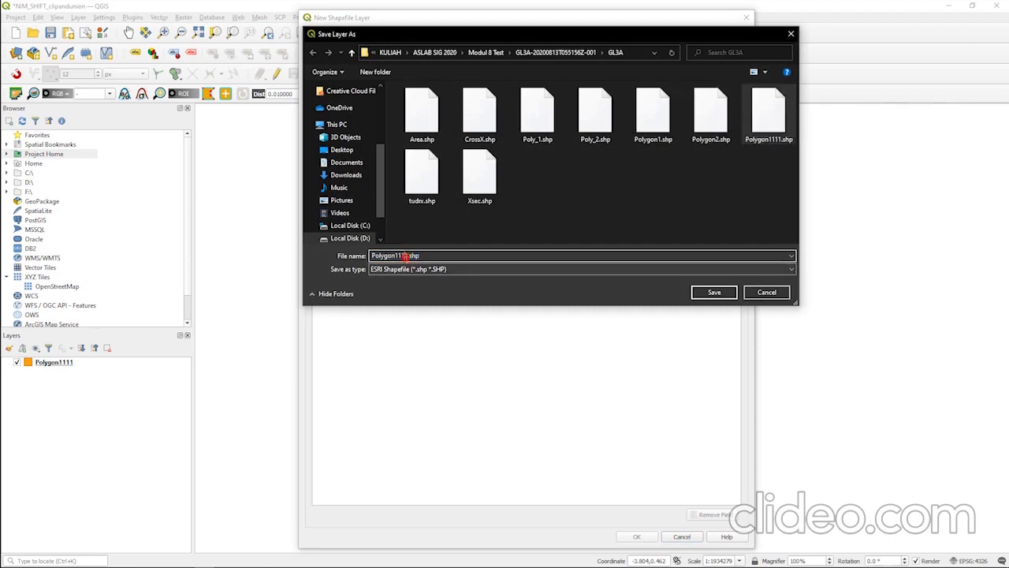
{"action": "key", "text": "BackSpace"}
{"action": "key", "text": "BackSpace"}
{"action": "key", "text": "BackSpace"}
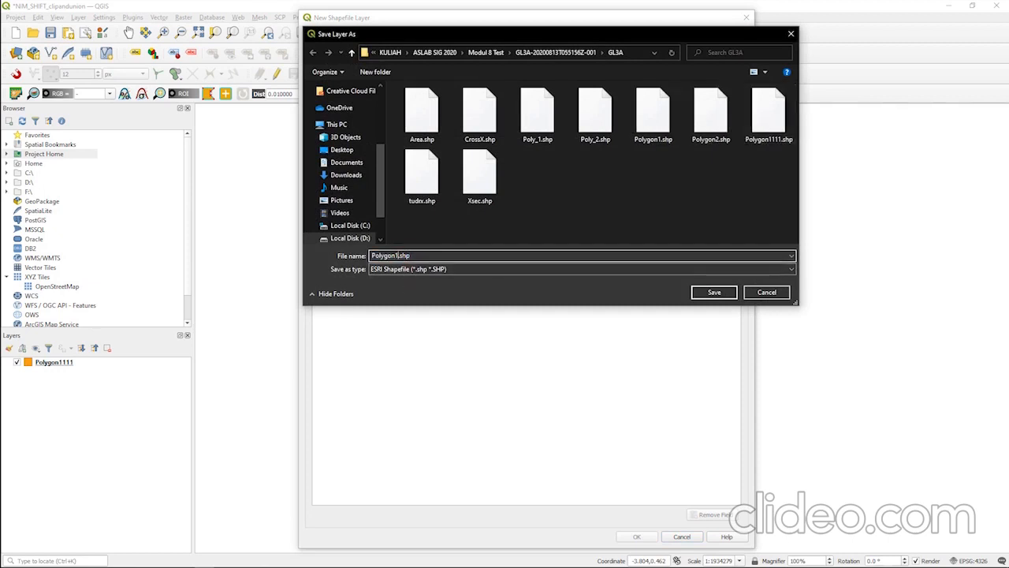
{"action": "type", "text": "22222"}
{"action": "left_click", "coordinate": [713, 291]}
Set the second shapefile's geometry type to Polygon, create the layer, and select Polygon22222 in the layer list.
{"action": "left_click", "coordinate": [448, 70]}
{"action": "left_click", "coordinate": [446, 111]}
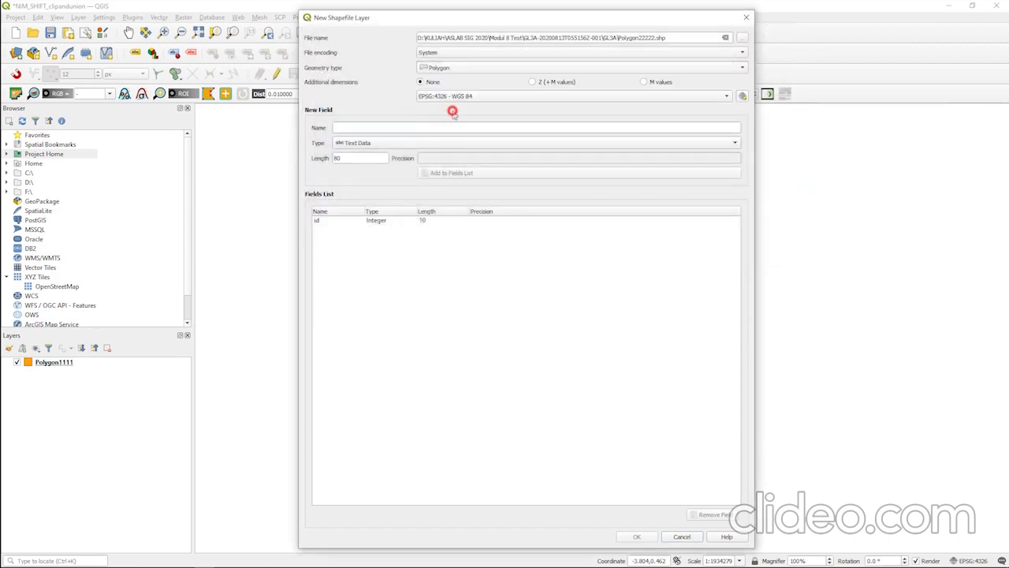
{"action": "left_click", "coordinate": [640, 538]}
{"action": "left_click", "coordinate": [34, 403]}
{"action": "left_click", "coordinate": [52, 371]}
{"action": "left_click", "coordinate": [54, 362]}
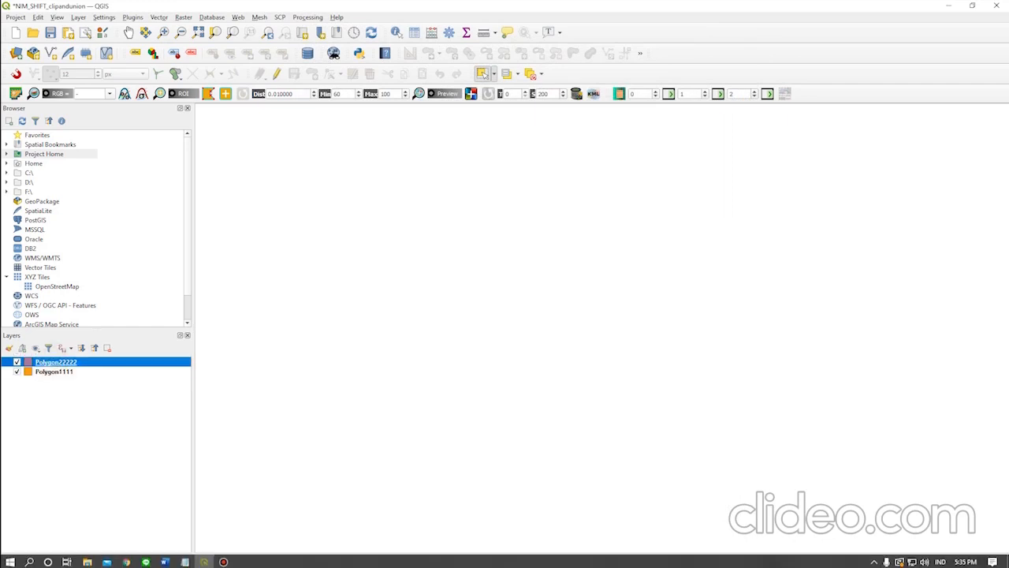
Check the upcoming union task in the Notepad list and minimize the list again.
{"action": "left_click", "coordinate": [186, 560]}
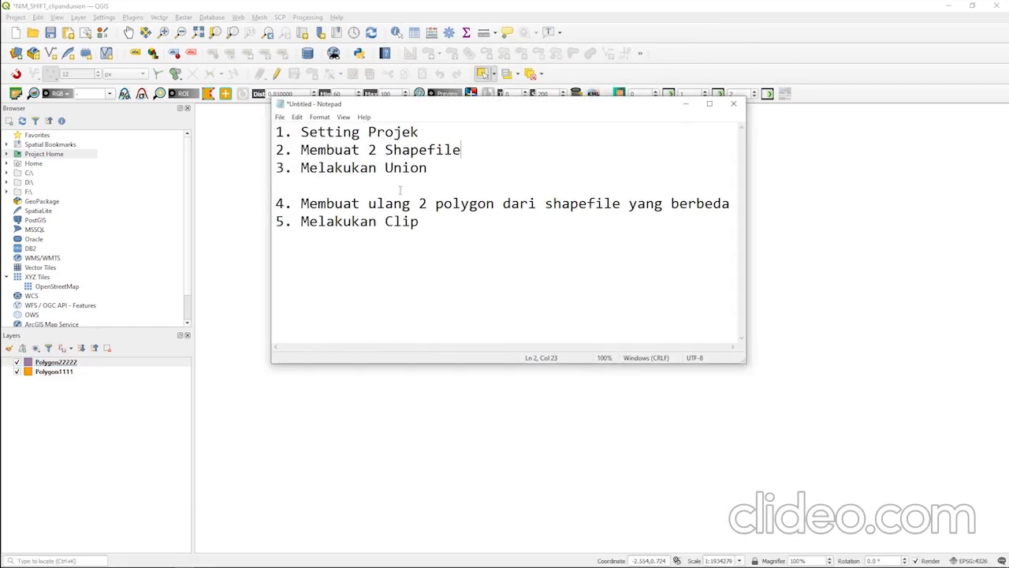
{"action": "left_click", "coordinate": [687, 104]}
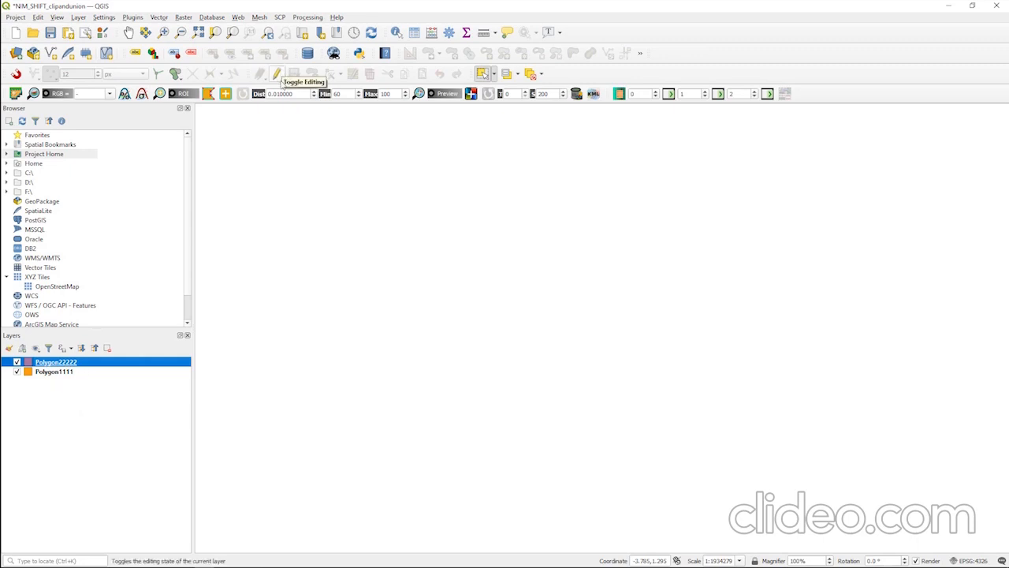
Enable editing on the Polygon22222 layer and draw an eight-sided polygon on the empty map, accepting its default attributes.
{"action": "left_click", "coordinate": [284, 74]}
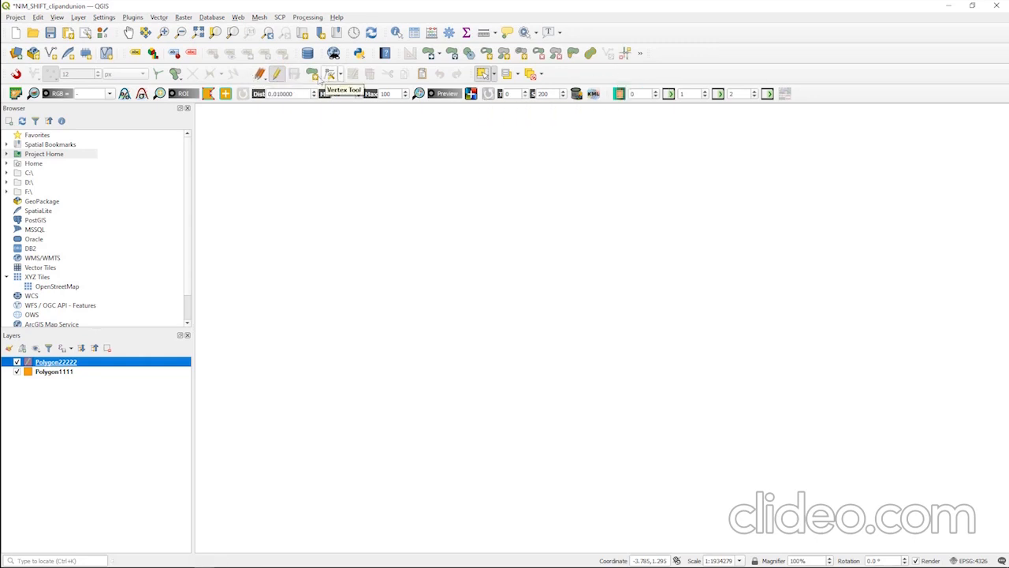
{"action": "left_click", "coordinate": [314, 76]}
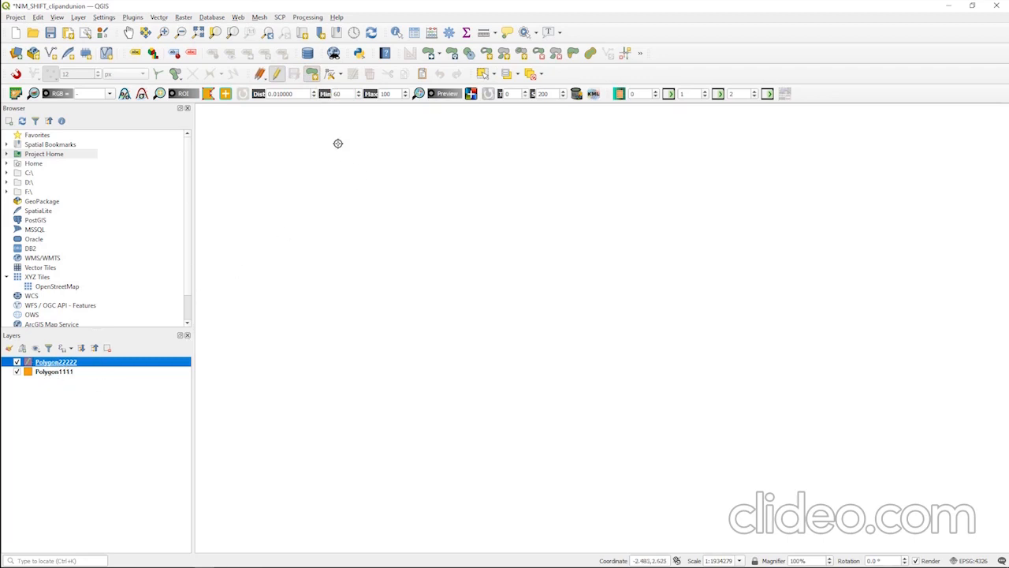
{"action": "left_click", "coordinate": [367, 141]}
{"action": "left_click", "coordinate": [324, 233]}
{"action": "left_click", "coordinate": [371, 318]}
{"action": "left_click", "coordinate": [510, 334]}
{"action": "left_click", "coordinate": [536, 267]}
{"action": "left_click", "coordinate": [537, 229]}
{"action": "left_click", "coordinate": [503, 176]}
{"action": "left_click", "coordinate": [409, 137]}
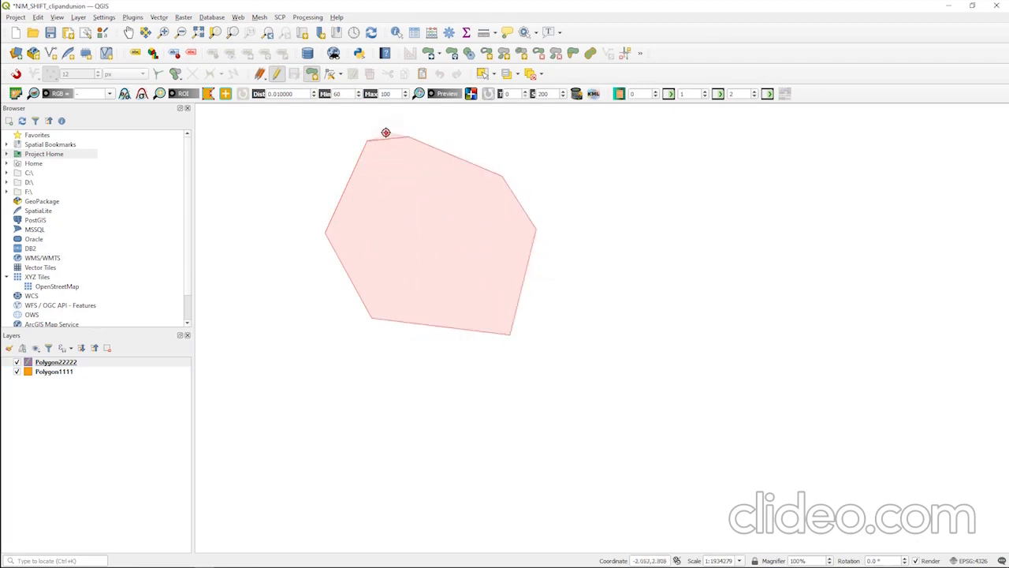
{"action": "left_click", "coordinate": [386, 133]}
{"action": "right_click", "coordinate": [386, 132]}
{"action": "left_click", "coordinate": [806, 314]}
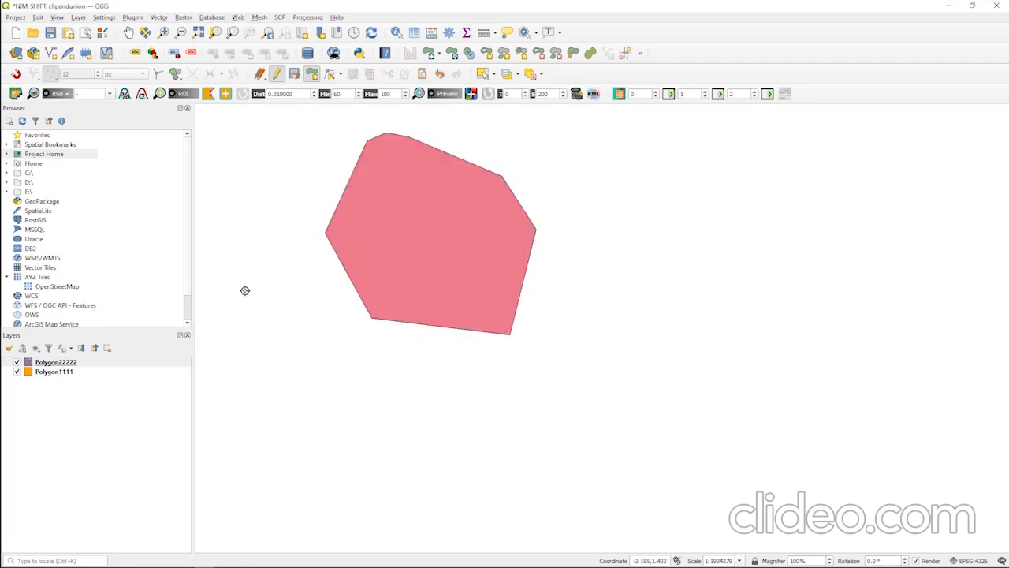
Enable editing on the Polygon1111 layer and draw an eight-sided polygon that partly overlaps the first one, accepting its default attributes.
{"action": "left_click", "coordinate": [72, 375]}
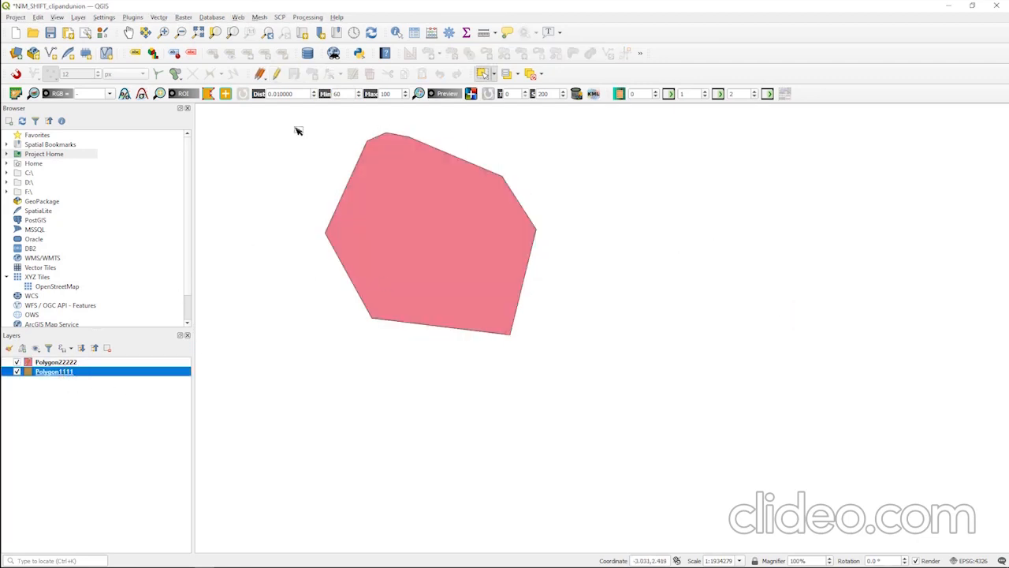
{"action": "left_click", "coordinate": [277, 75]}
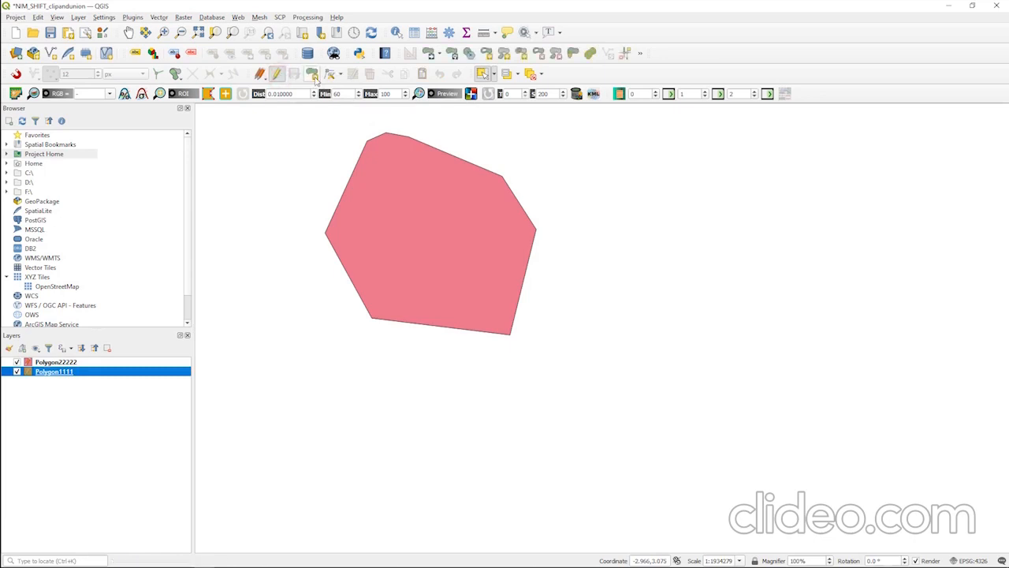
{"action": "left_click", "coordinate": [312, 74]}
{"action": "left_click", "coordinate": [567, 165]}
{"action": "left_click", "coordinate": [504, 174]}
{"action": "left_click", "coordinate": [410, 347]}
{"action": "left_click", "coordinate": [465, 423]}
{"action": "left_click", "coordinate": [582, 430]}
{"action": "left_click", "coordinate": [669, 315]}
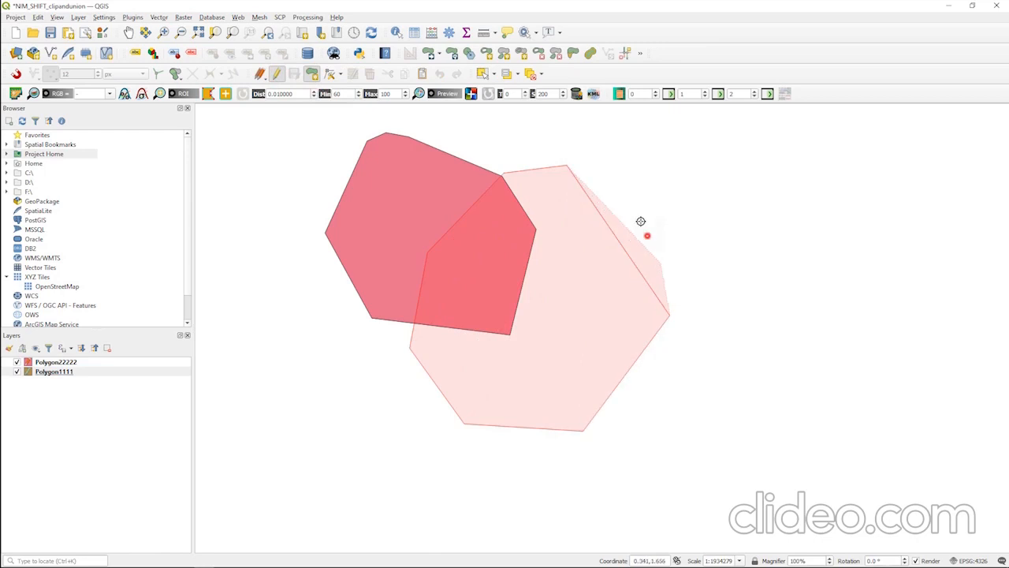
{"action": "left_click", "coordinate": [637, 211]}
{"action": "right_click", "coordinate": [621, 178]}
{"action": "left_click", "coordinate": [807, 313]}
Save the layer edits of Polygon22222 and Polygon1111.
{"action": "left_click", "coordinate": [98, 362]}
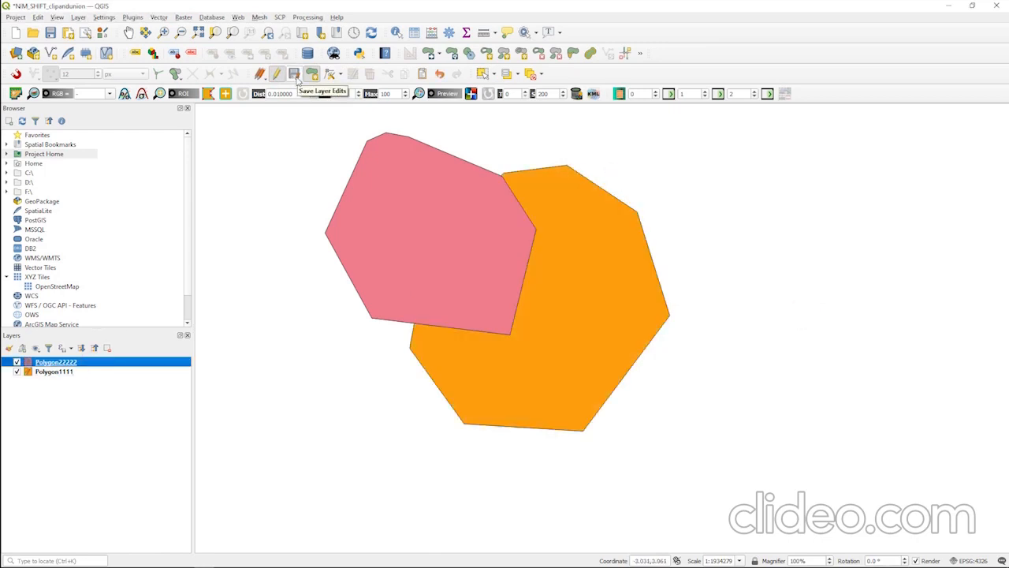
{"action": "left_click", "coordinate": [65, 371]}
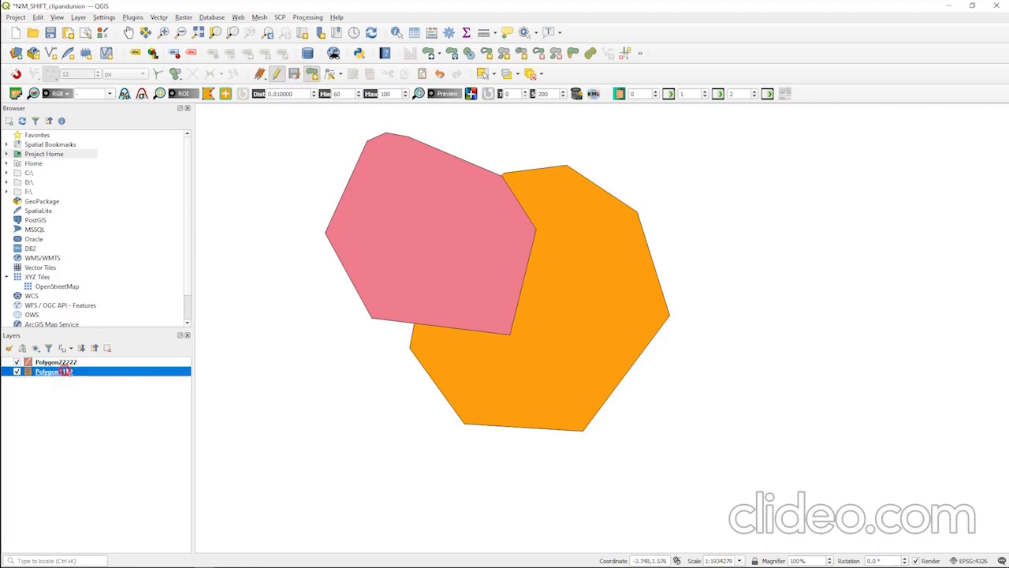
{"action": "left_click", "coordinate": [292, 74]}
Consult the Melakukan Union item in the Notepad task list and return to the map.
{"action": "left_click", "coordinate": [160, 17]}
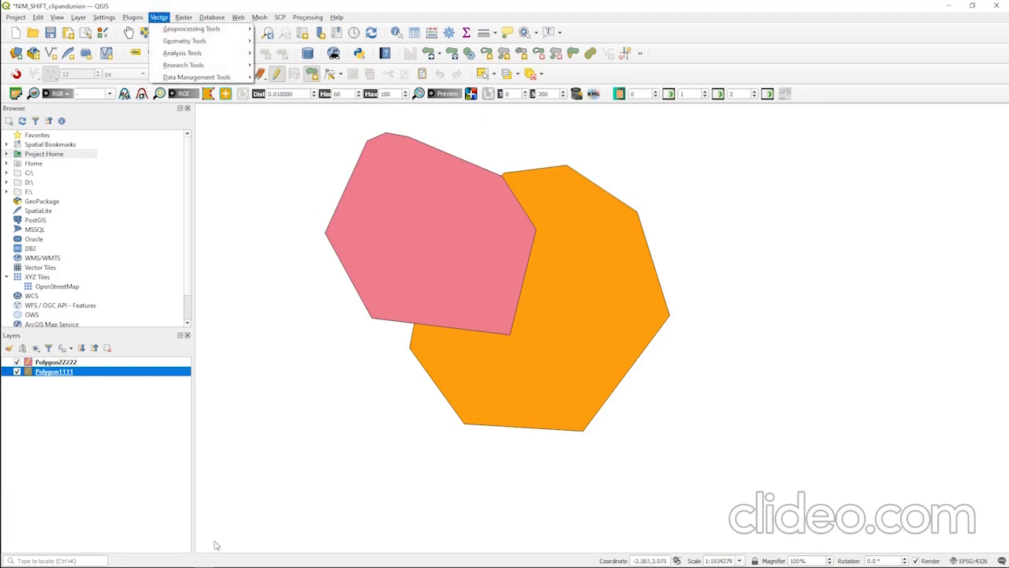
{"action": "left_click", "coordinate": [186, 560]}
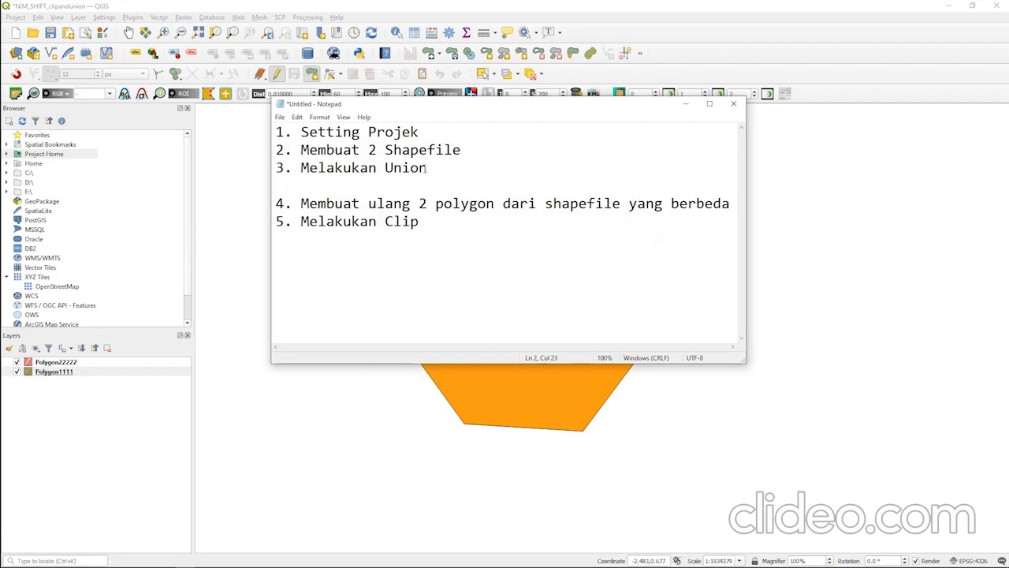
{"action": "left_click", "coordinate": [683, 106]}
Set up a Union geoprocessing run with Polygon1111 as the input layer and Polygon22222 as the overlay layer.
{"action": "left_click", "coordinate": [180, 18]}
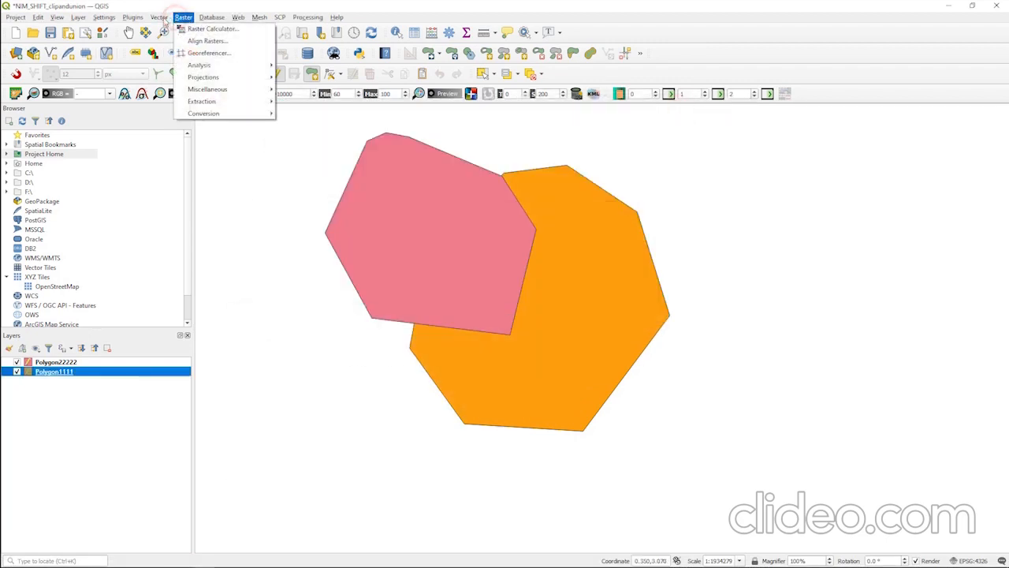
{"action": "mouse_move", "coordinate": [163, 20]}
{"action": "mouse_move", "coordinate": [280, 18]}
{"action": "mouse_move", "coordinate": [229, 30]}
{"action": "left_click", "coordinate": [290, 114]}
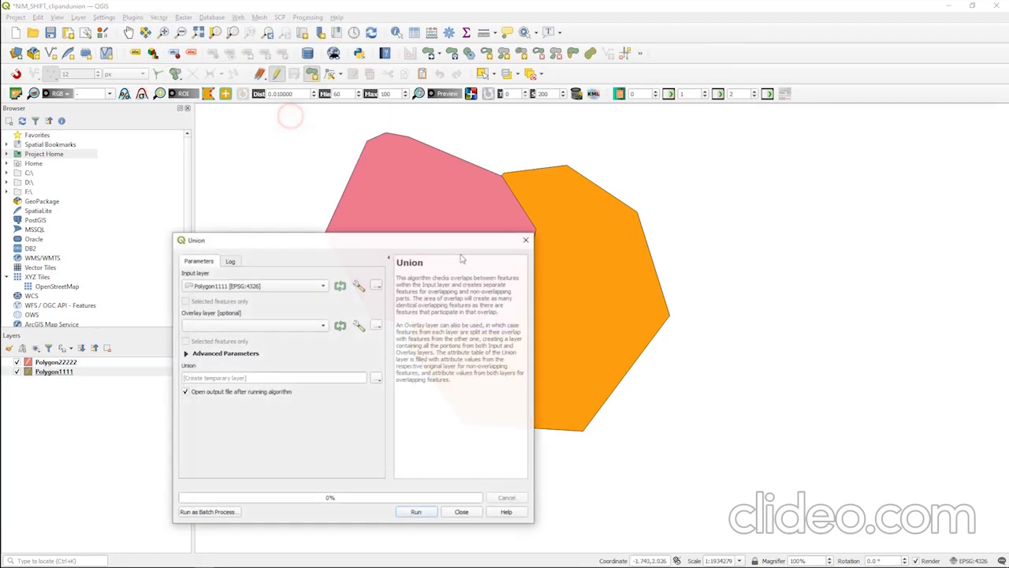
{"action": "left_click_drag", "start_coordinate": [350, 239], "coordinate": [820, 152]}
{"action": "left_click", "coordinate": [750, 233]}
{"action": "left_click", "coordinate": [730, 205]}
{"action": "left_click", "coordinate": [736, 235]}
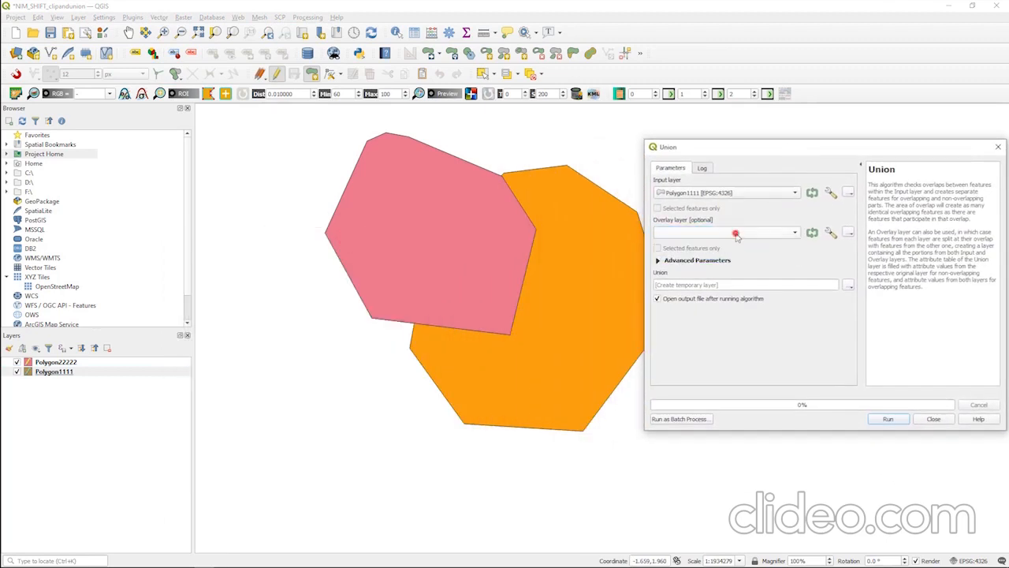
{"action": "left_click", "coordinate": [730, 257]}
Run the Union to a temporary layer, and hide Polygon22222 and Polygon1111 so that only the union result is displayed.
{"action": "left_click_drag", "start_coordinate": [801, 145], "coordinate": [631, 134]}
{"action": "left_click", "coordinate": [717, 403]}
{"action": "left_click", "coordinate": [764, 403]}
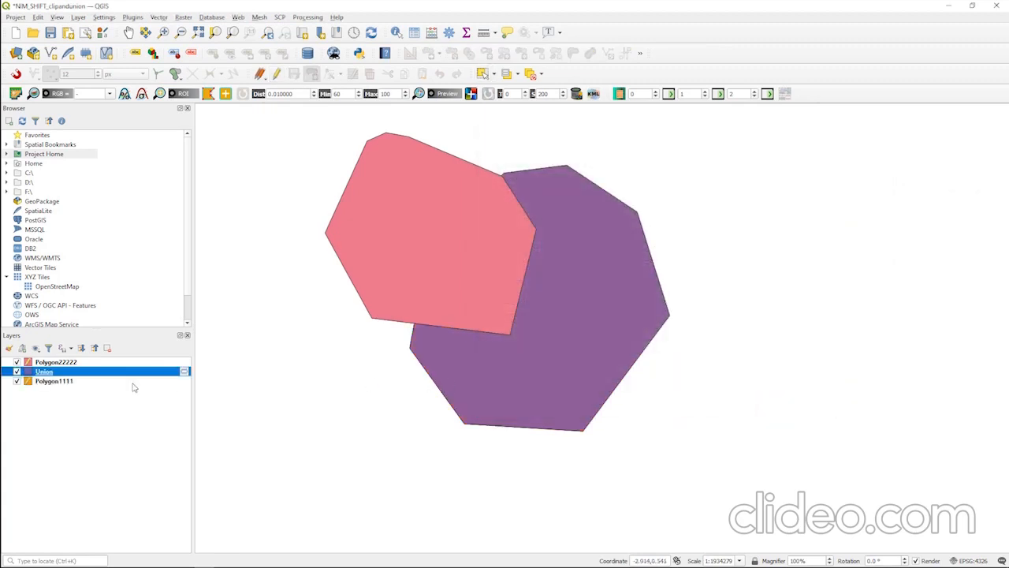
{"action": "left_click", "coordinate": [16, 362]}
{"action": "left_click", "coordinate": [17, 381]}
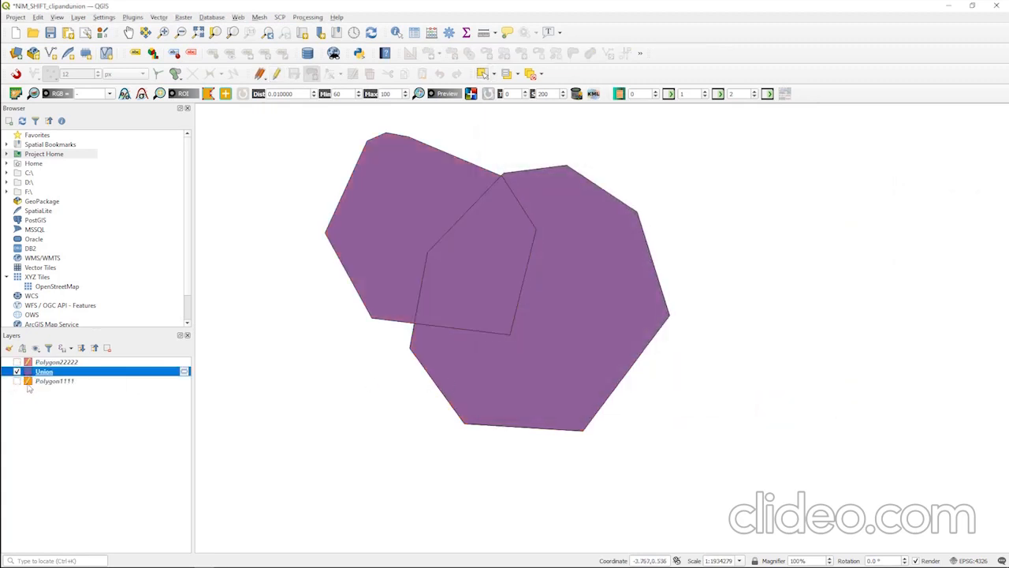
{"action": "left_click_drag", "start_coordinate": [447, 242], "coordinate": [496, 279]}
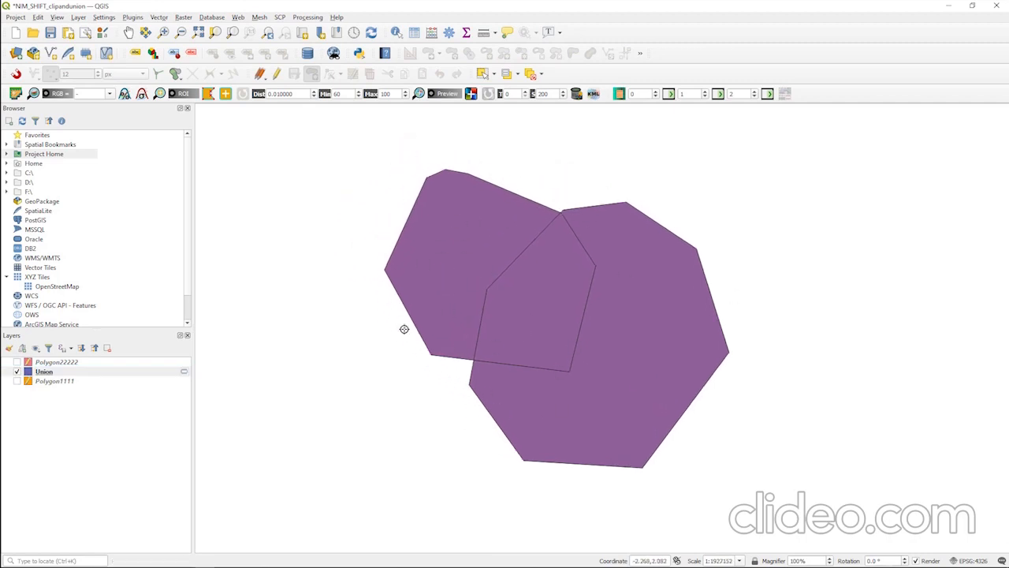
Hide the Union layer and display Polygon22222 and Polygon1111 again.
{"action": "left_click", "coordinate": [17, 371]}
{"action": "left_click", "coordinate": [23, 362]}
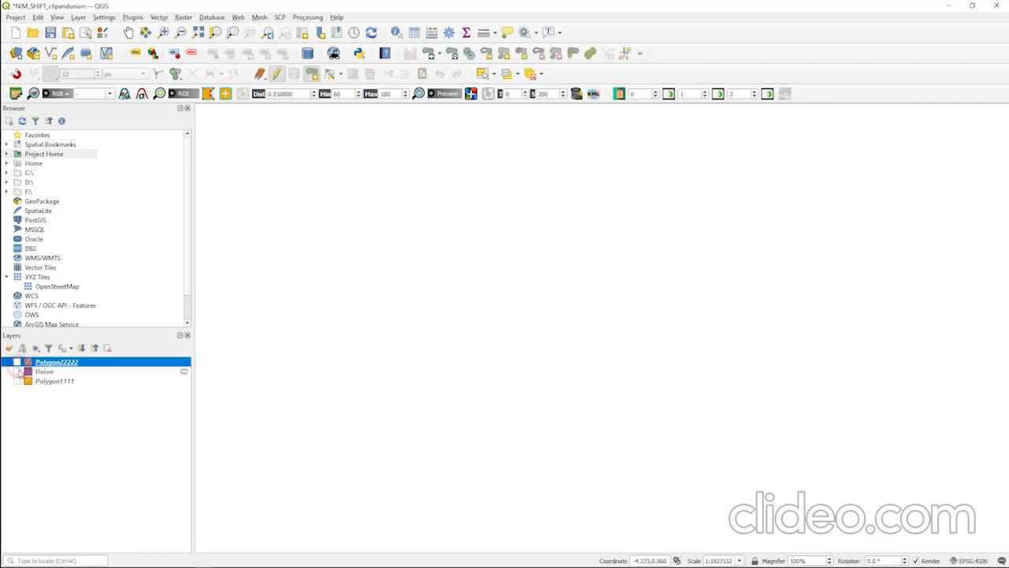
{"action": "left_click", "coordinate": [17, 362]}
{"action": "left_click", "coordinate": [17, 381]}
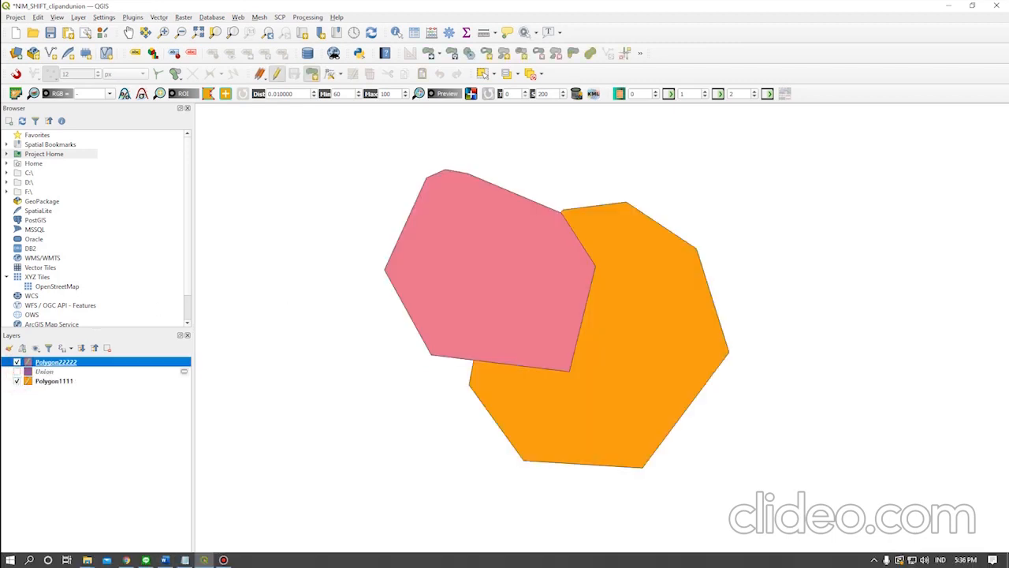
Review the items on re-creating two polygons and performing Clip in the Notepad list, and minimize it.
{"action": "left_click", "coordinate": [185, 560]}
{"action": "left_click_drag", "start_coordinate": [300, 207], "coordinate": [676, 216]}
{"action": "left_click", "coordinate": [674, 224]}
{"action": "left_click_drag", "start_coordinate": [637, 110], "coordinate": [737, 175]}
{"action": "left_click", "coordinate": [520, 294]}
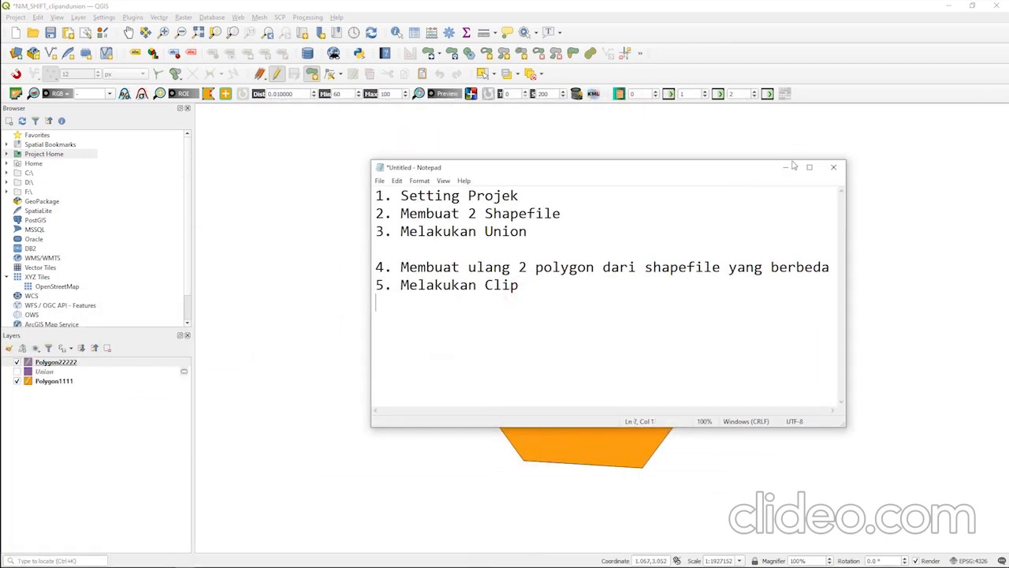
{"action": "left_click", "coordinate": [786, 168]}
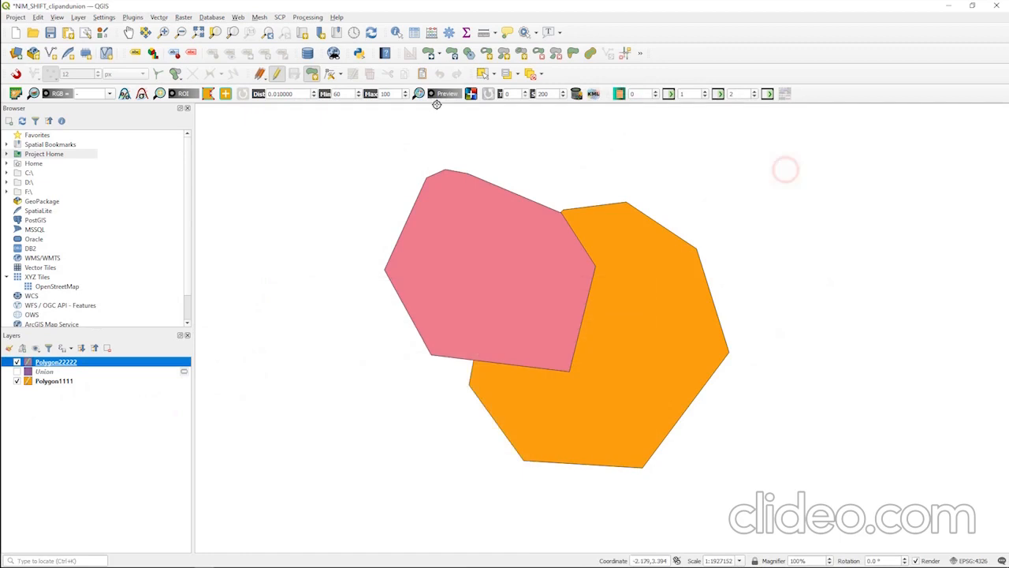
Set up a Clip geoprocessing run with Polygon1111 as the input layer and Polygon22222 as the overlay layer.
{"action": "left_click", "coordinate": [164, 18]}
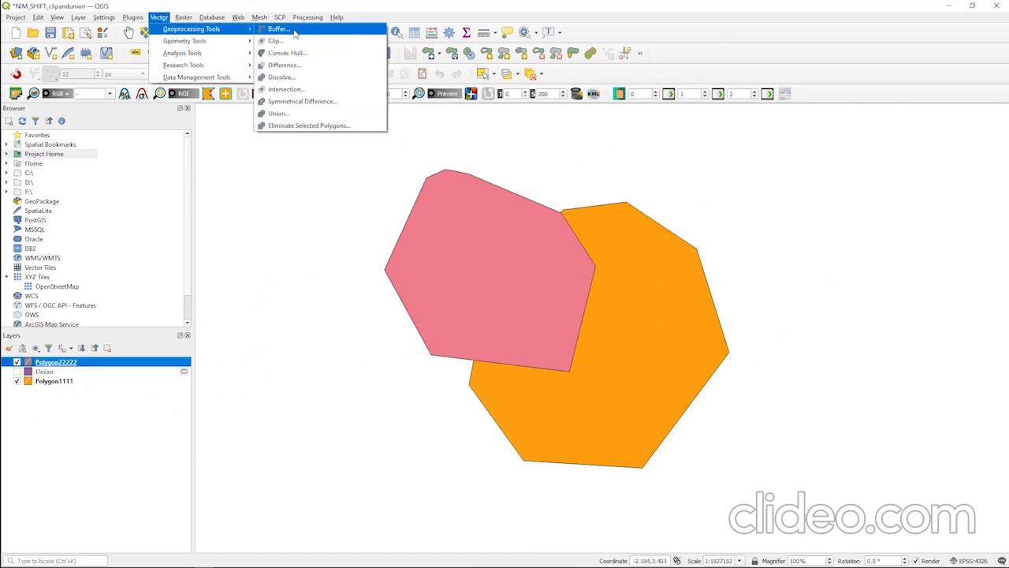
{"action": "left_click", "coordinate": [284, 40]}
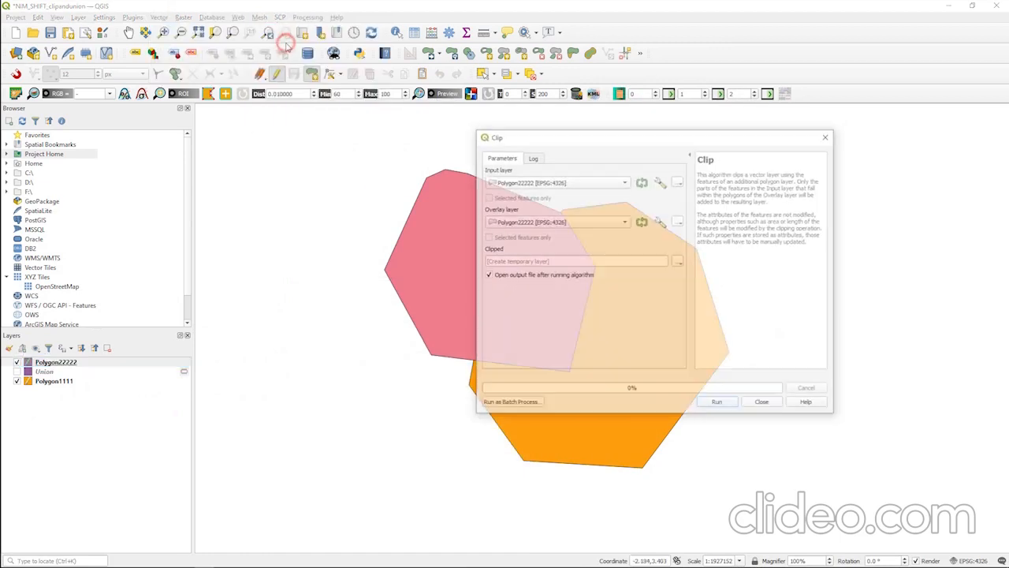
{"action": "left_click_drag", "start_coordinate": [683, 138], "coordinate": [836, 112]}
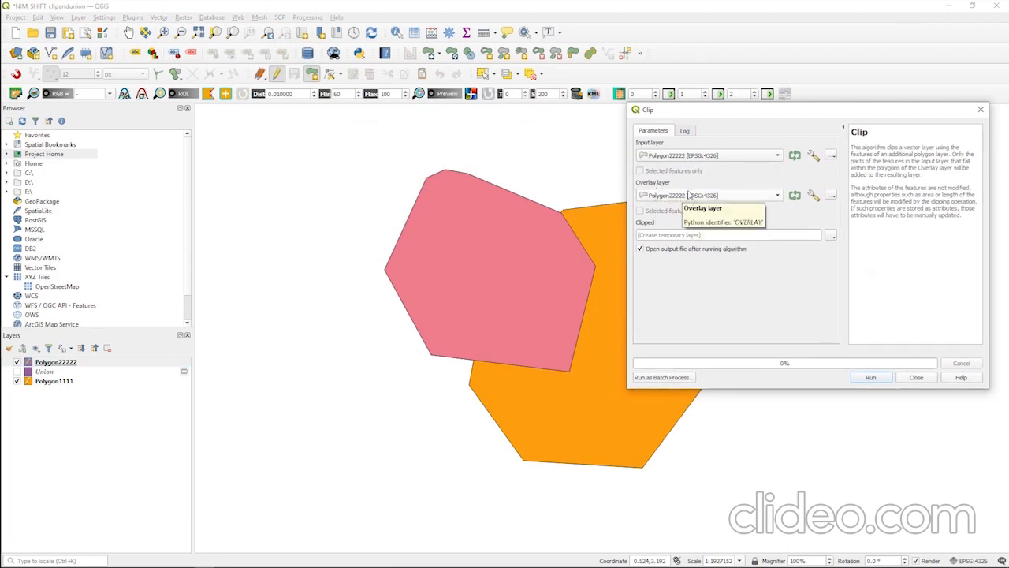
{"action": "left_click", "coordinate": [702, 156]}
{"action": "left_click", "coordinate": [688, 141]}
{"action": "left_click_drag", "start_coordinate": [749, 117], "coordinate": [609, 121]}
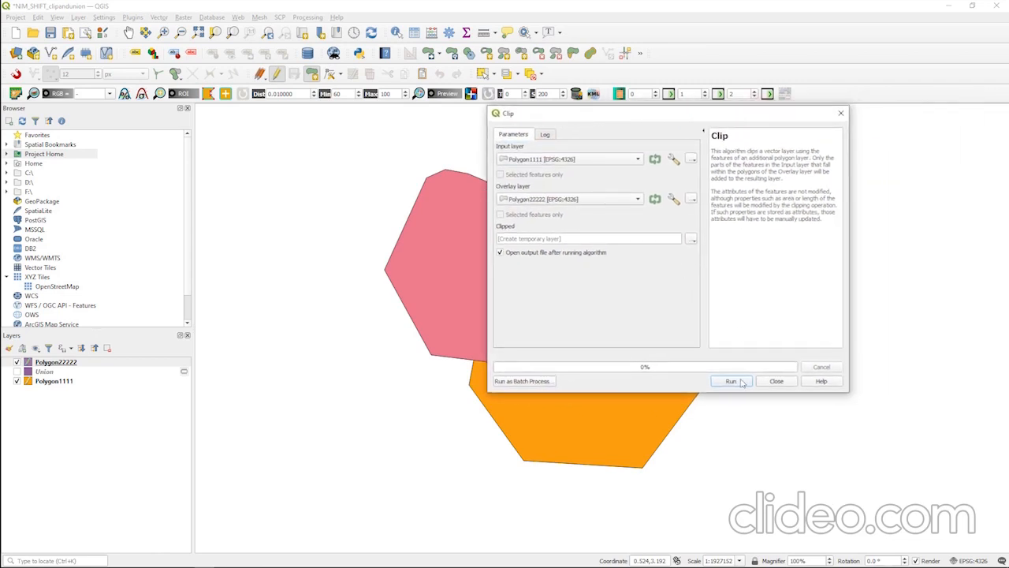
Run the Clip to a temporary layer, and hide Polygon22222 and Polygon1111 so that only the clipped area is displayed.
{"action": "left_click", "coordinate": [737, 381]}
{"action": "left_click", "coordinate": [777, 382]}
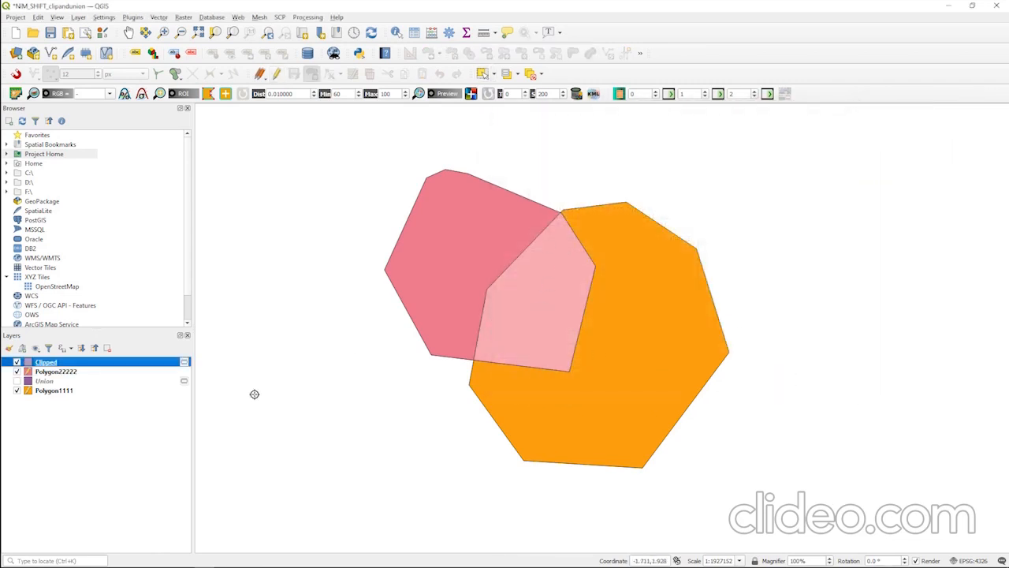
{"action": "left_click", "coordinate": [16, 371]}
{"action": "left_click", "coordinate": [16, 390]}
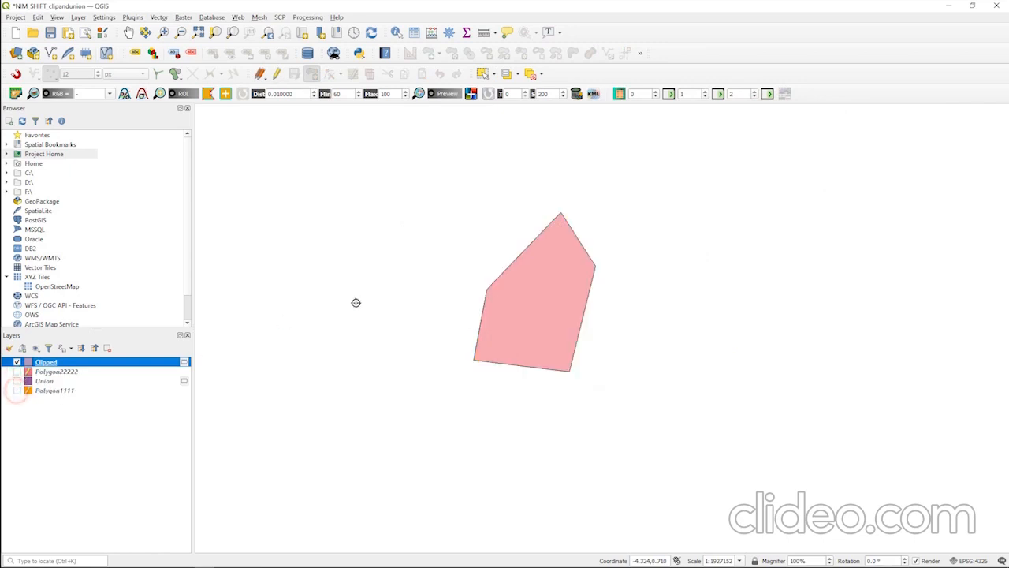